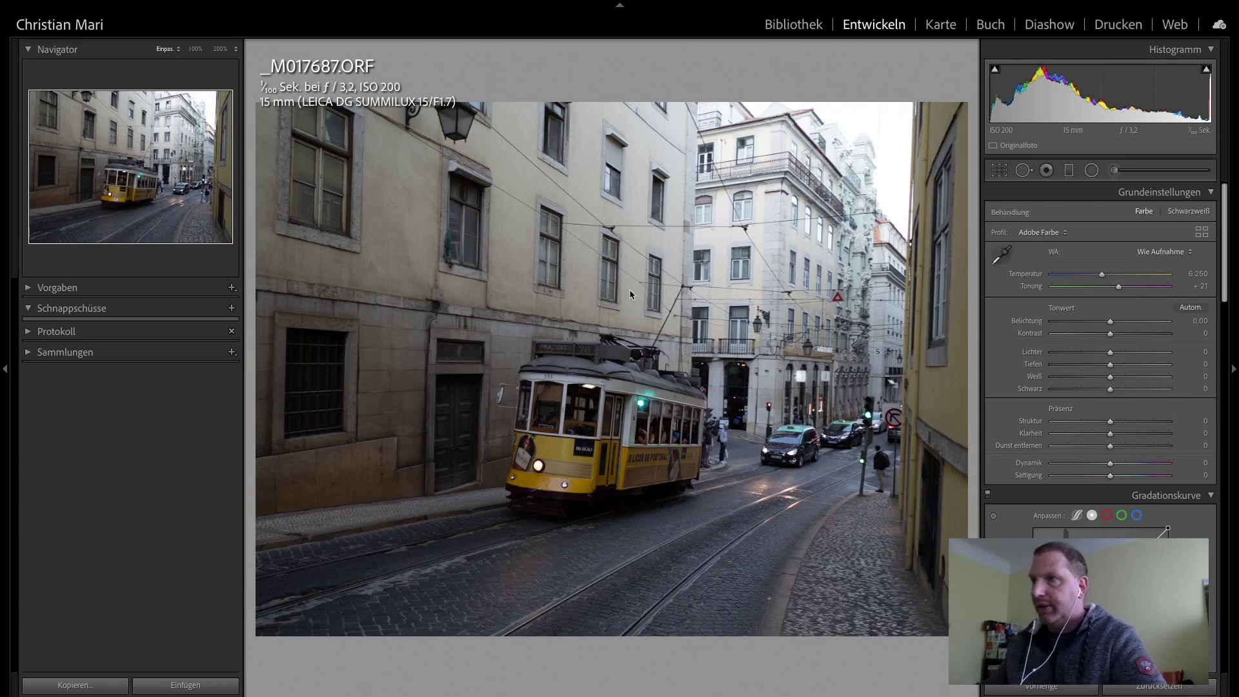
- Preview the tram photo full screen, zoom to 1:1, then leave the preview
key(f)
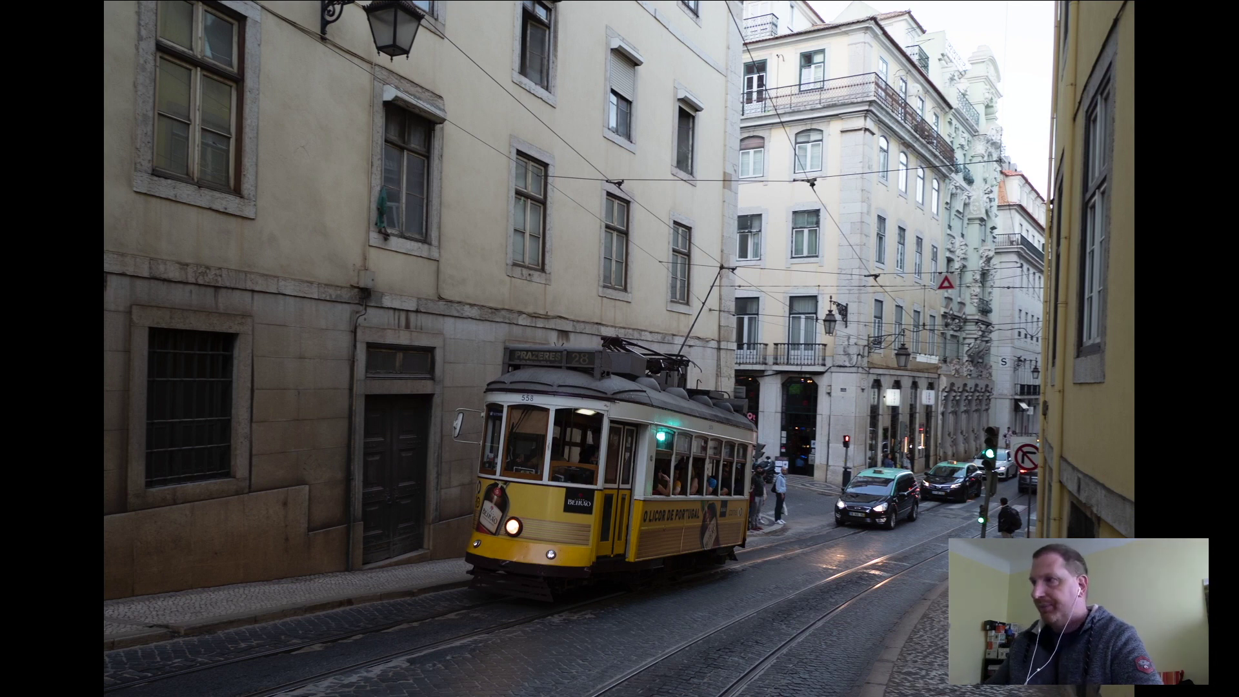
click(699, 411)
click(699, 411)
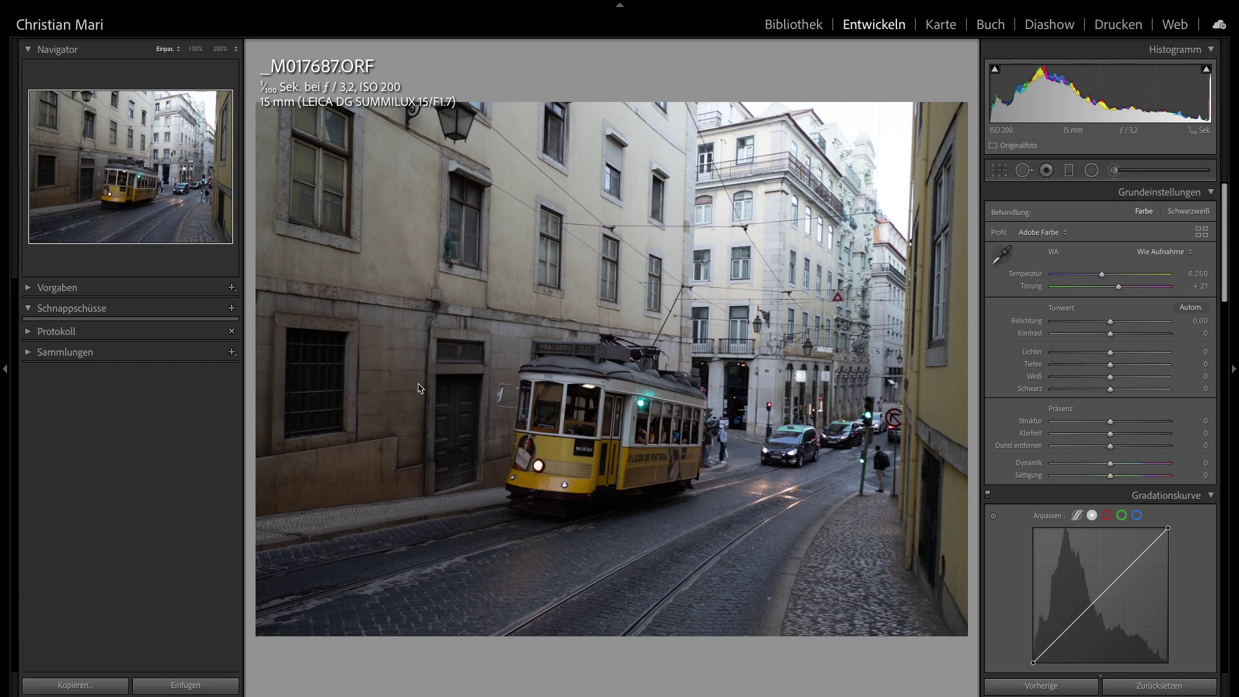
- Switch to the Library view of the tram photo _M017687.ORF
click(803, 25)
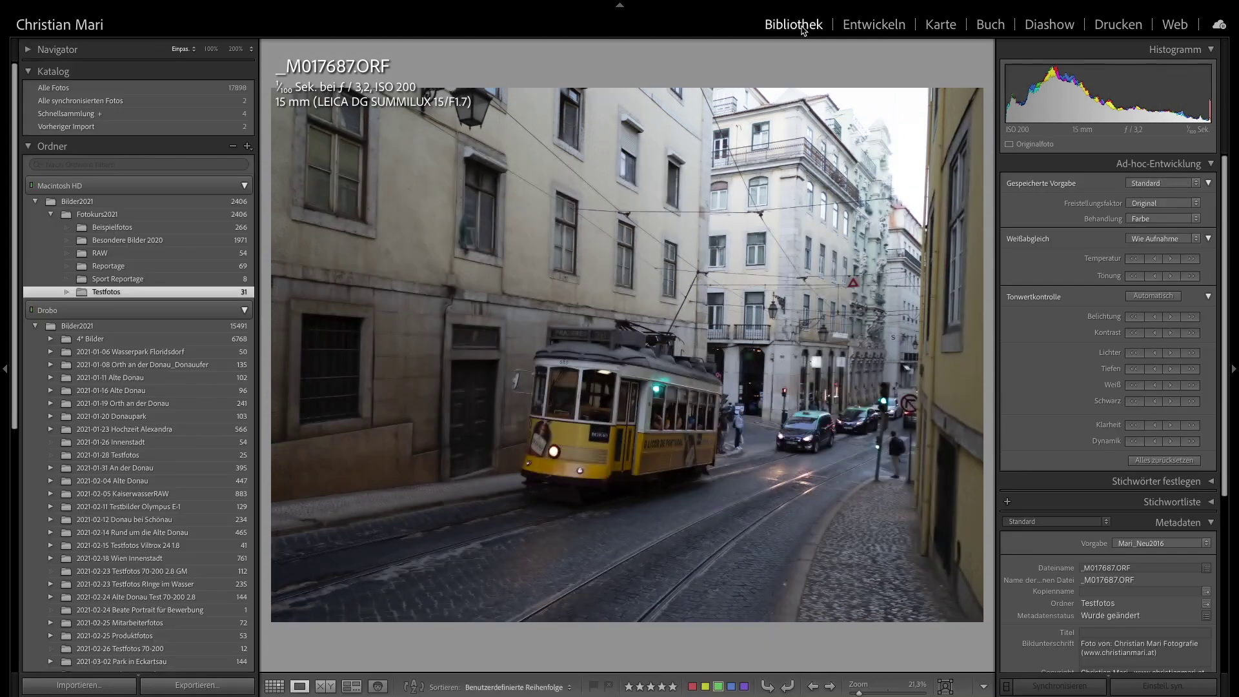
click(5, 370)
click(5, 369)
click(5, 372)
scroll(1181, 550, down, 5)
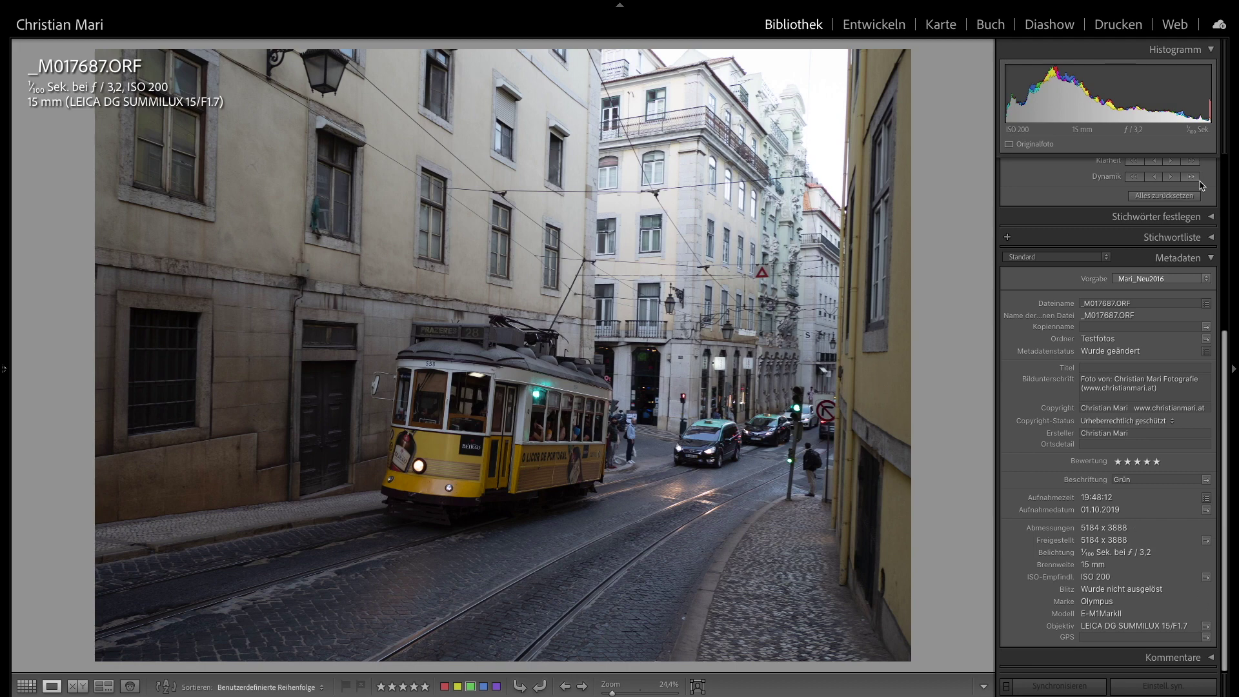
click(875, 24)
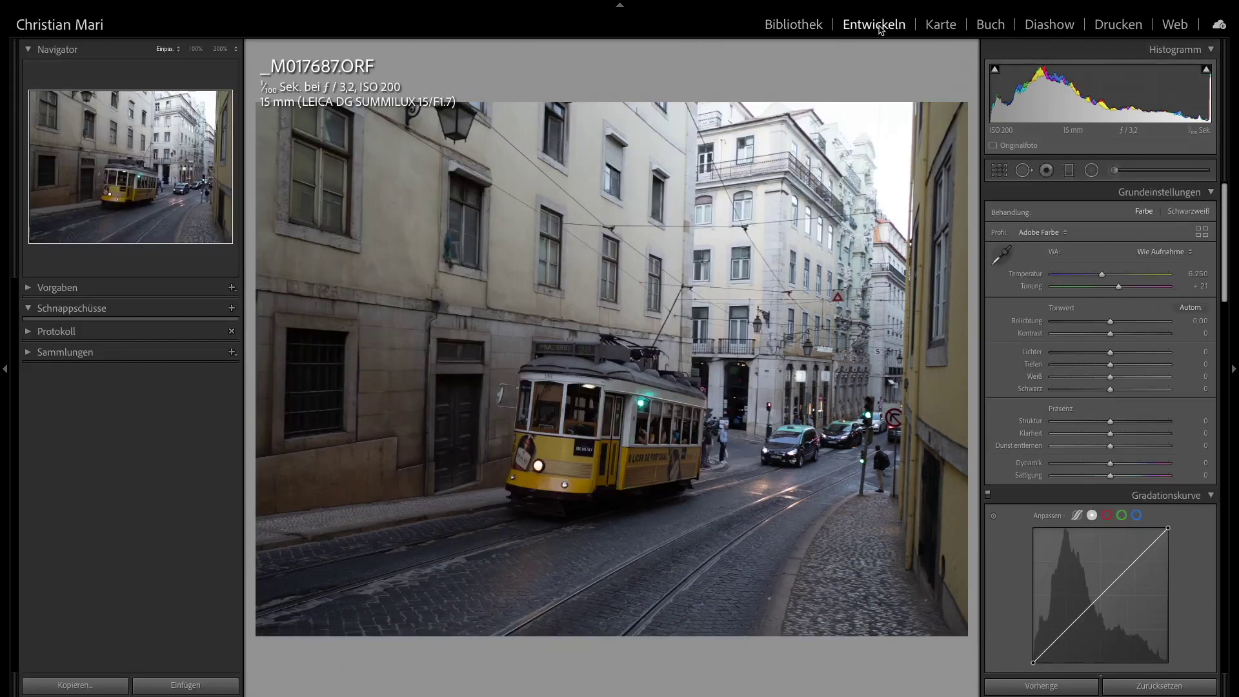
- Hide the left panel, try a 2 x 3 crop, then reset it to the original framing
click(5, 370)
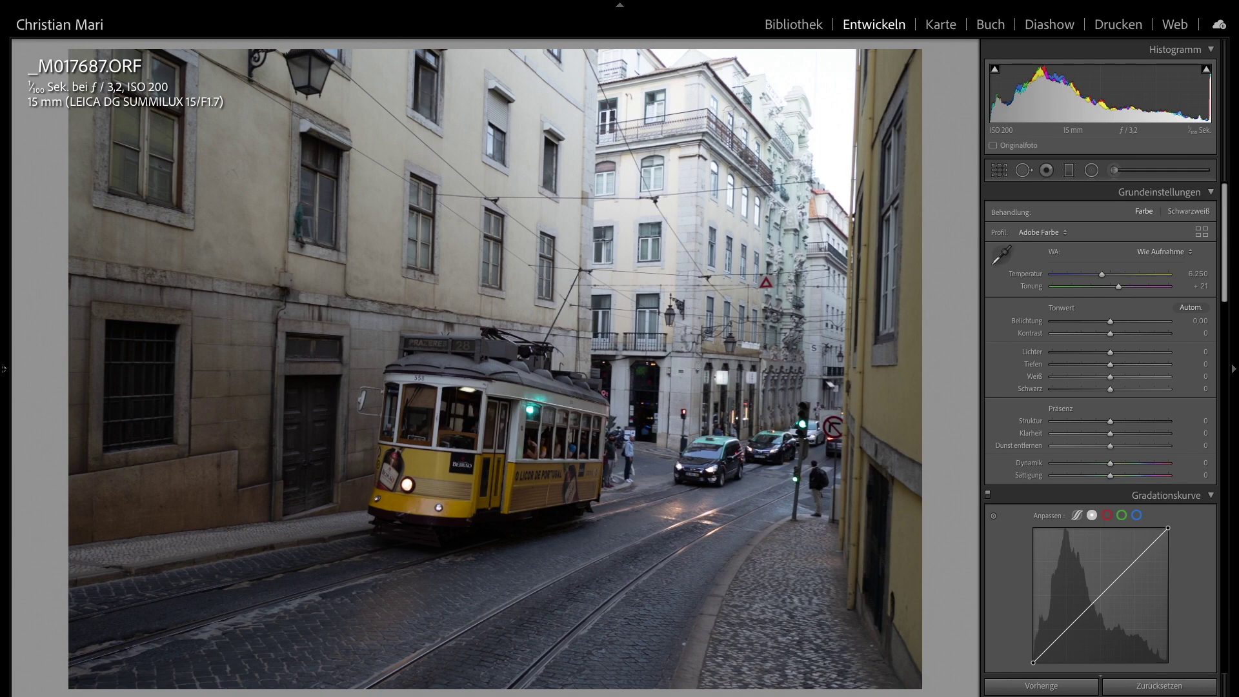
key(r)
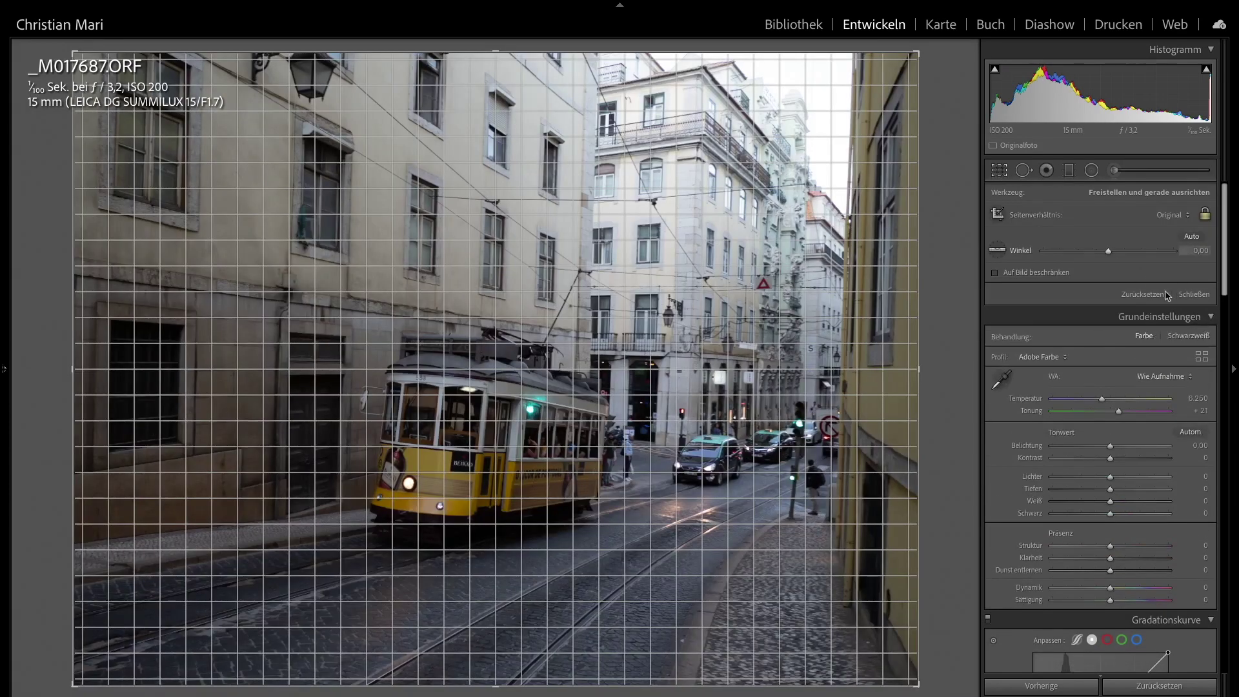
click(1171, 215)
click(1152, 293)
mouse_move(870, 320)
mouse_down()
mouse_move(864, 253)
mouse_move(860, 325)
mouse_move(860, 253)
mouse_up()
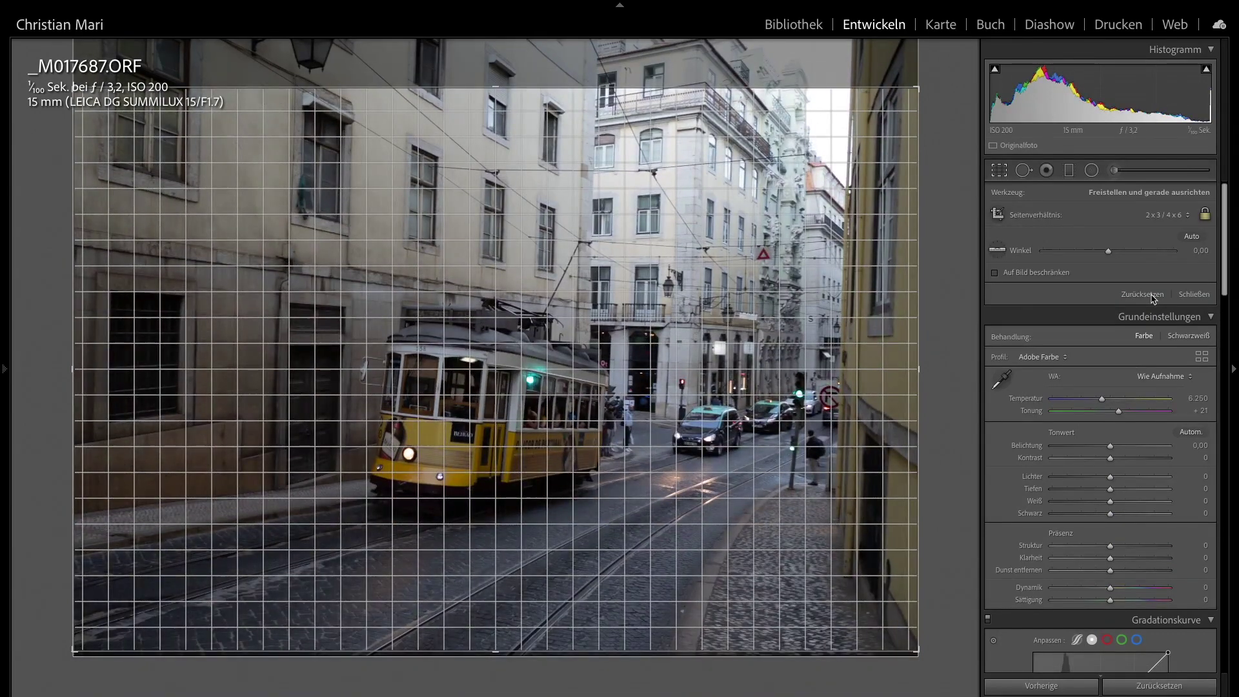
click(1154, 295)
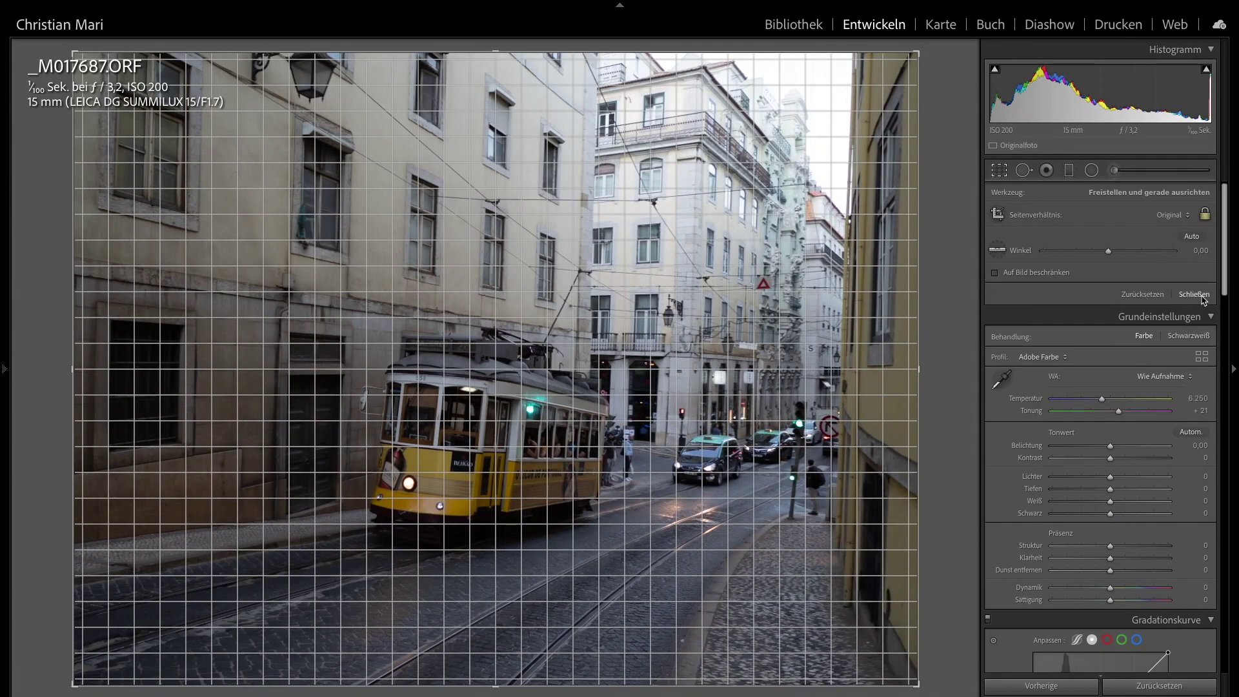
click(1194, 295)
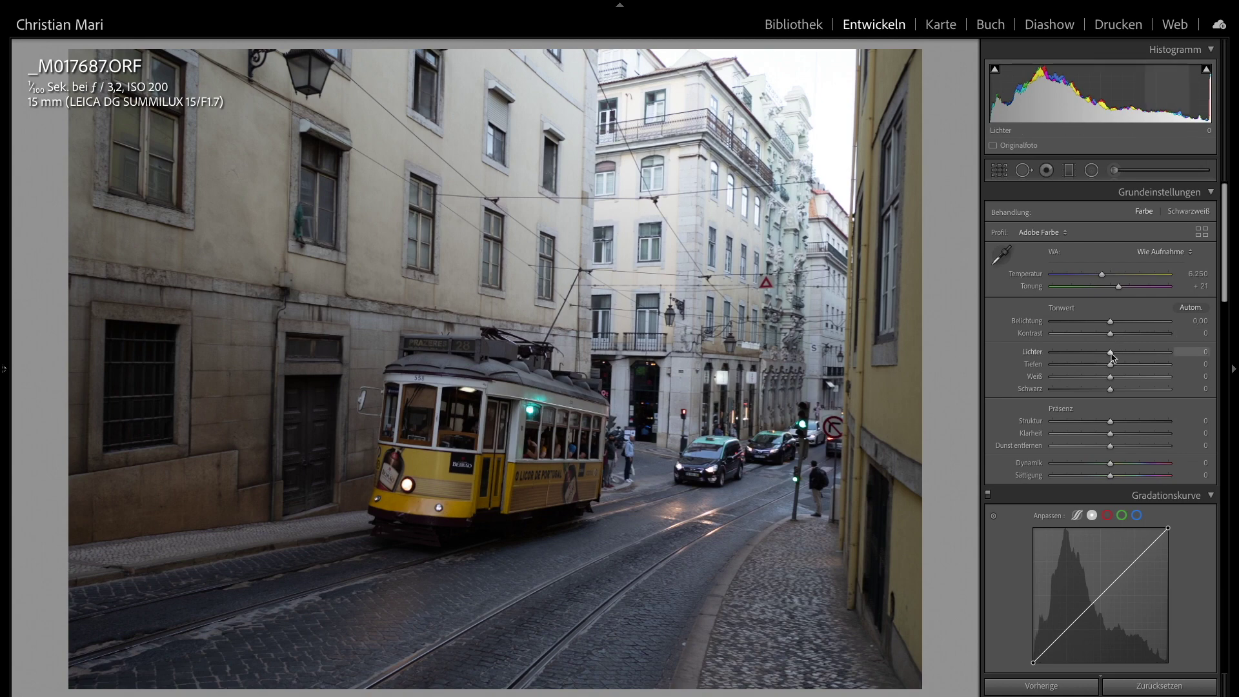
- Set Highlights -73, Shadows +13, Whites -10, Blacks -43, Texture +11 and Clarity +7
drag(1110, 352, 1069, 357)
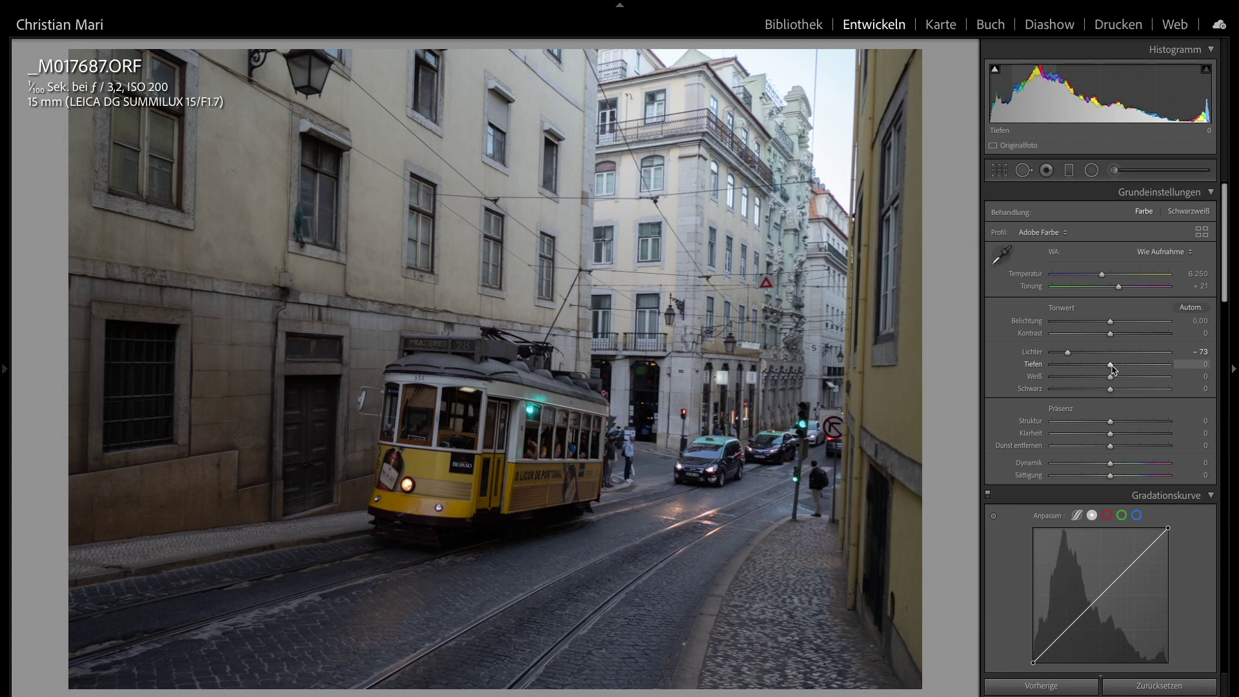
drag(1111, 365, 1118, 365)
drag(1111, 377, 1089, 392)
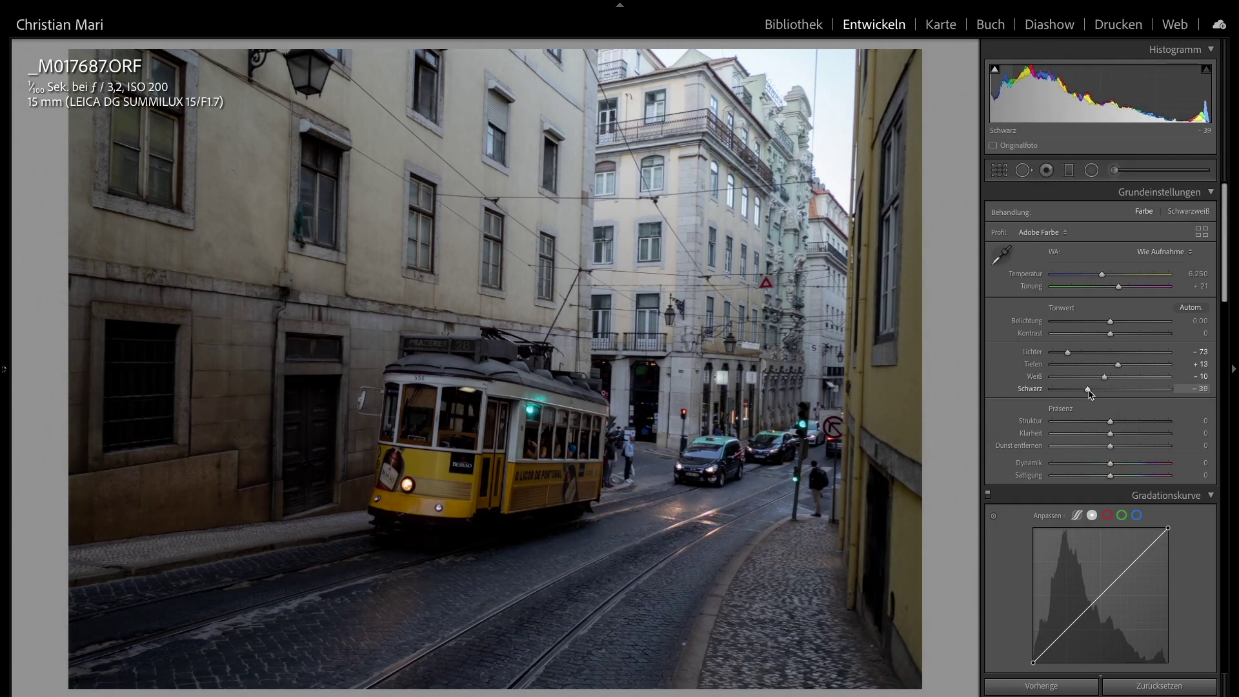
drag(1088, 391, 1086, 390)
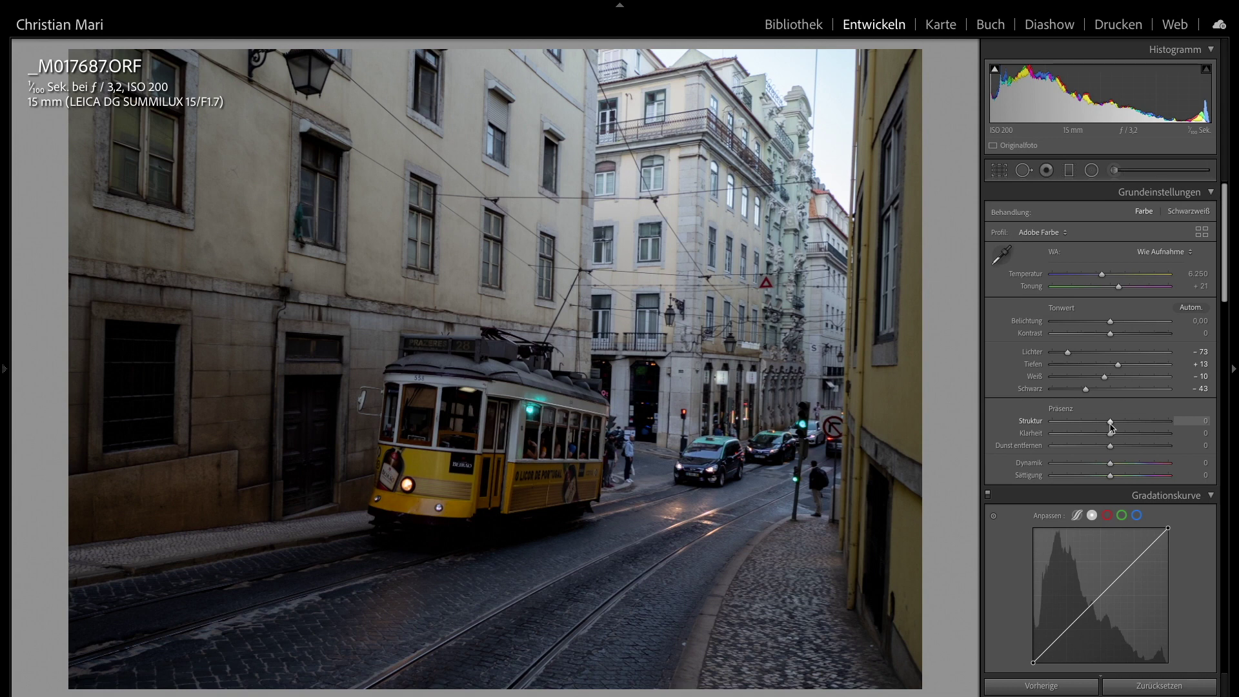
drag(1112, 423, 1119, 434)
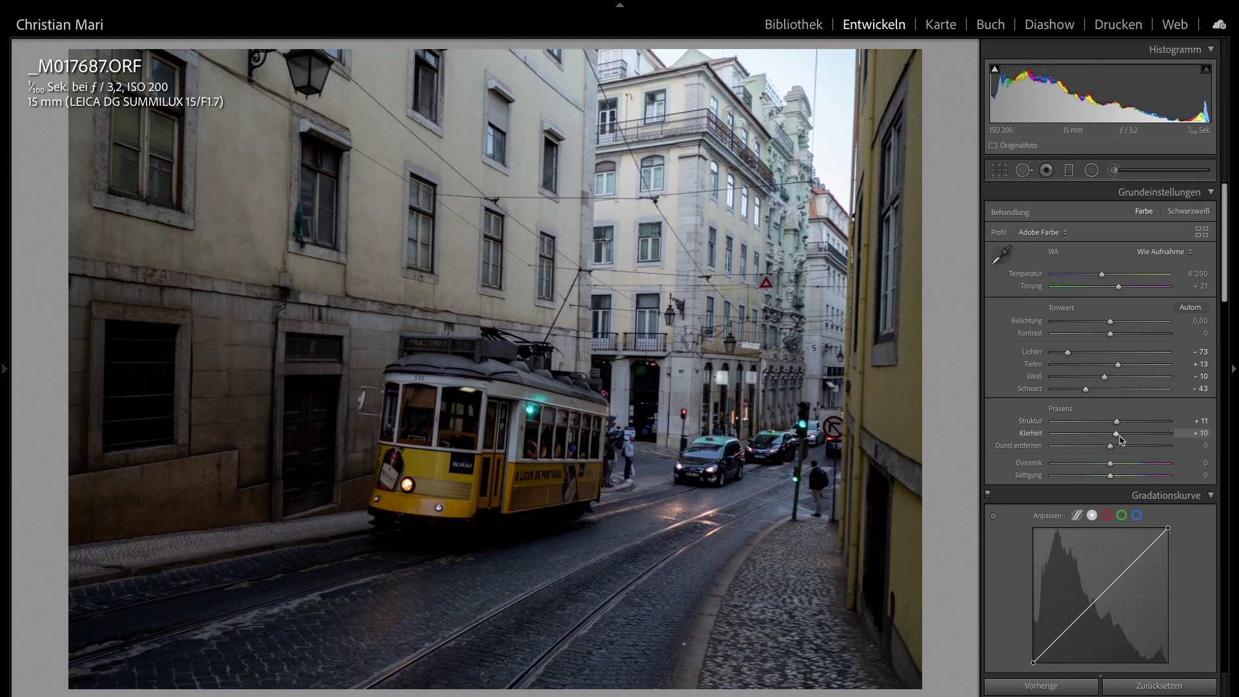
drag(1118, 439, 1118, 438)
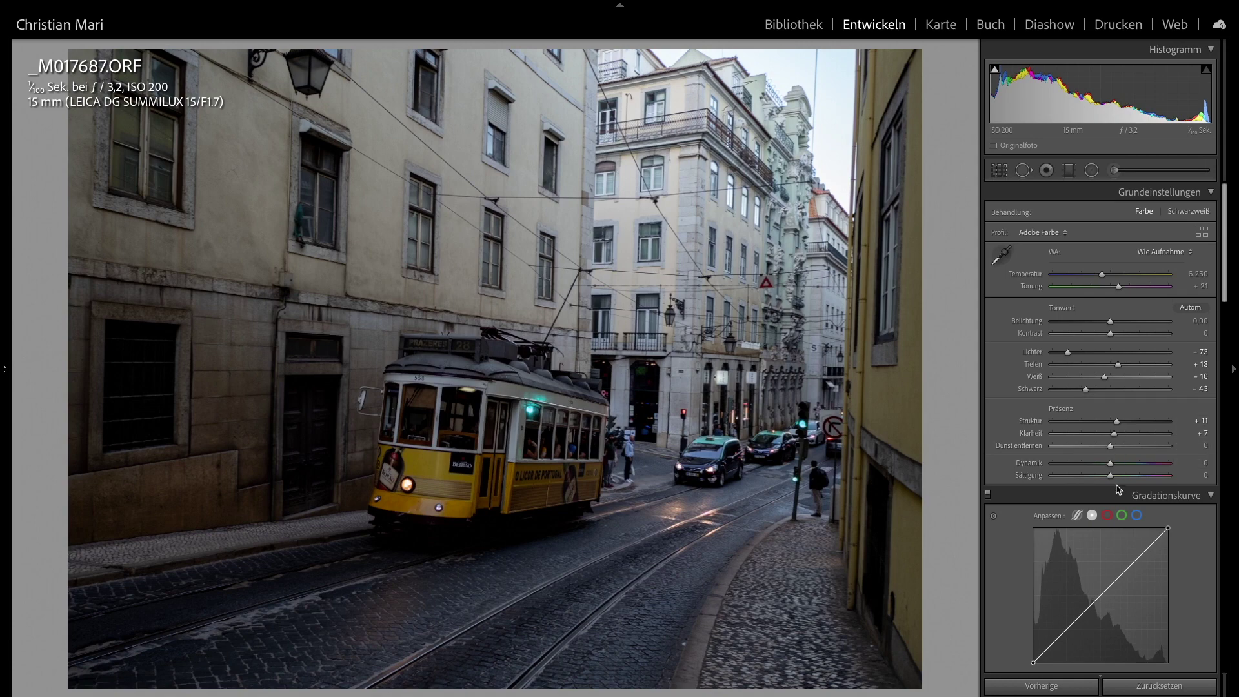
scroll(1125, 459, down, 1)
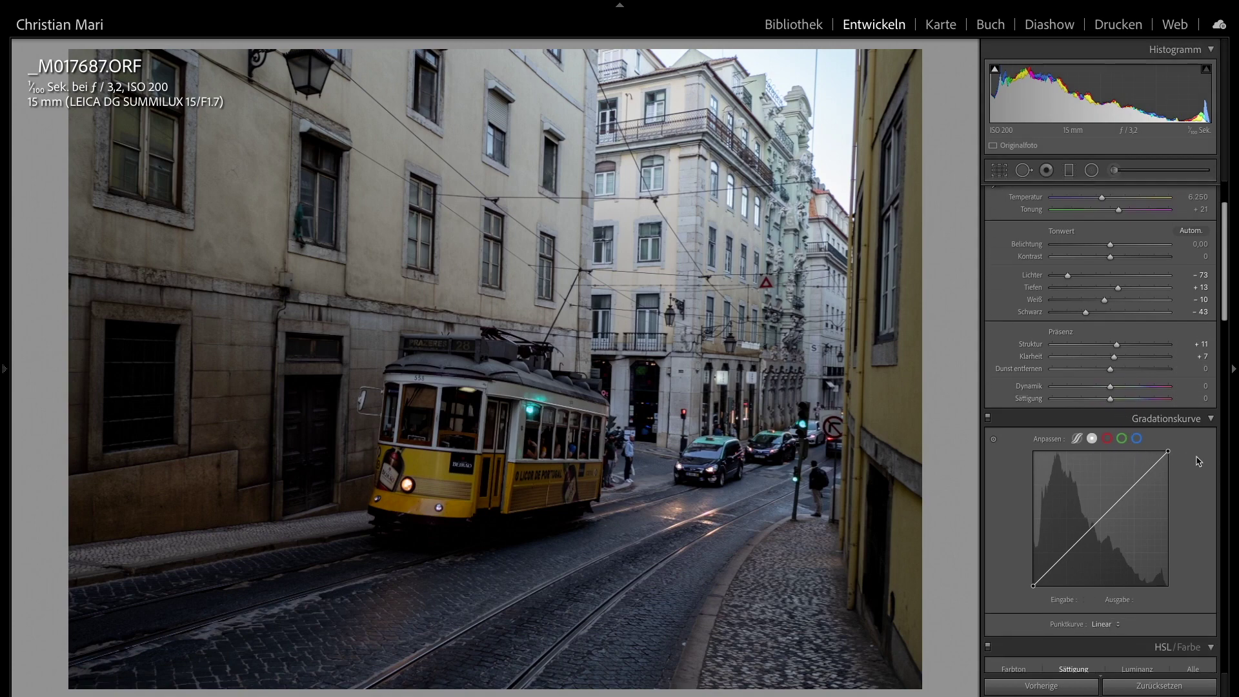
- Raise HSL luminance to Orange +73 and Yellow +84
scroll(1197, 461, down, 2)
scroll(1197, 461, down, 2)
scroll(1197, 461, down, 2)
scroll(1197, 461, down, 2)
scroll(1197, 461, down, 3)
click(1145, 414)
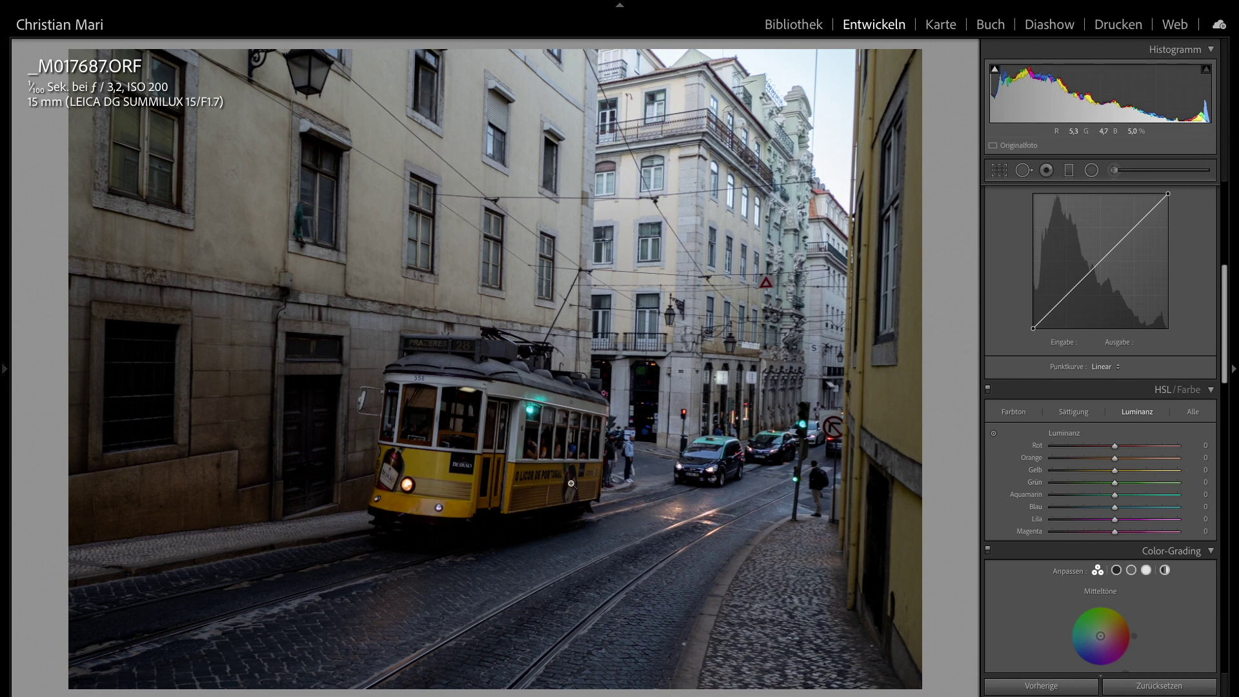
drag(1116, 459, 1161, 462)
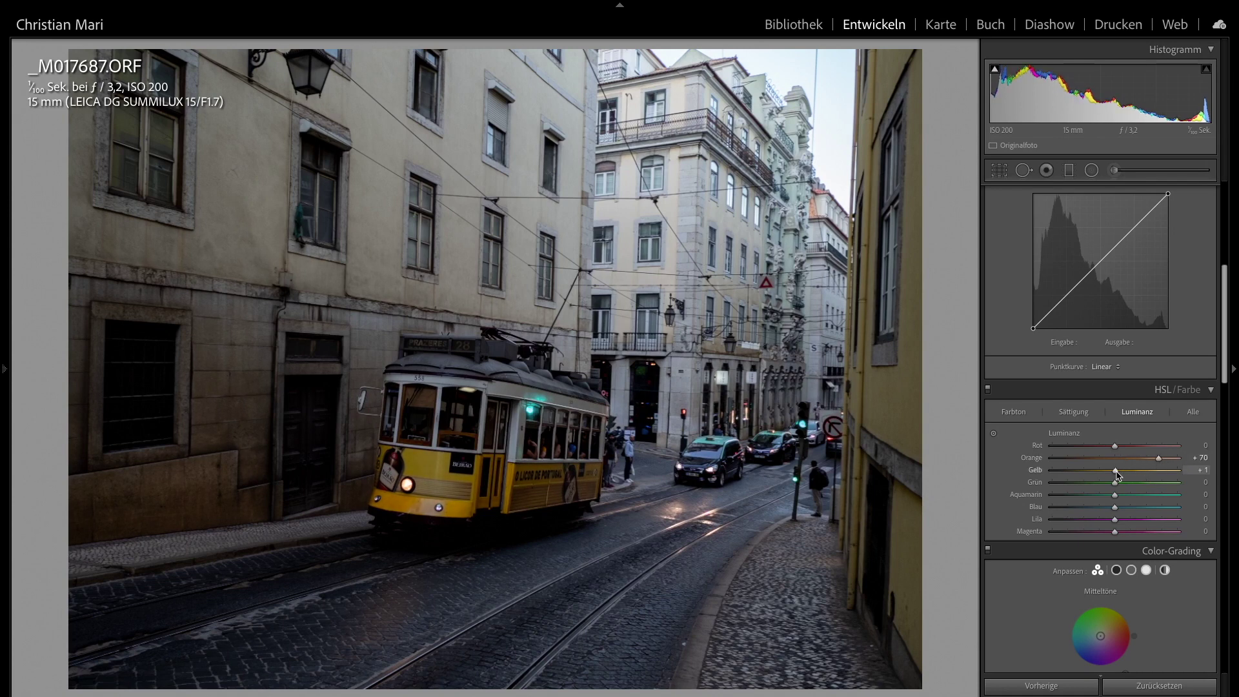
drag(1124, 475, 1159, 475)
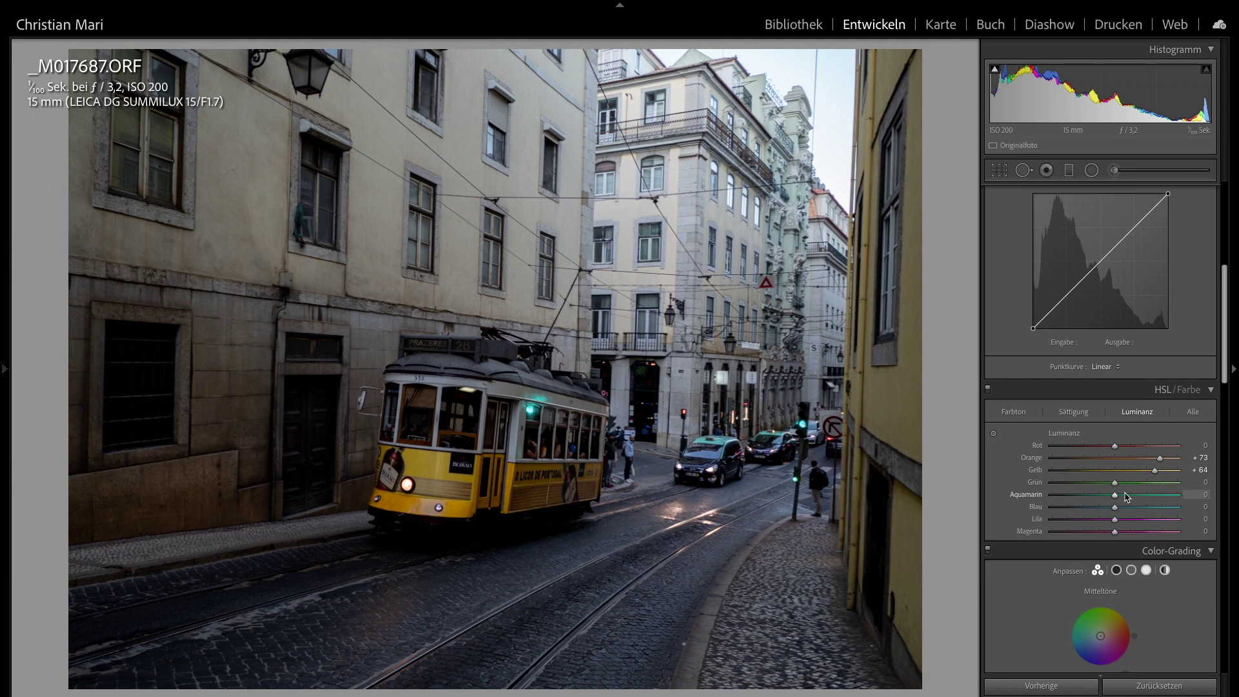
click(1082, 416)
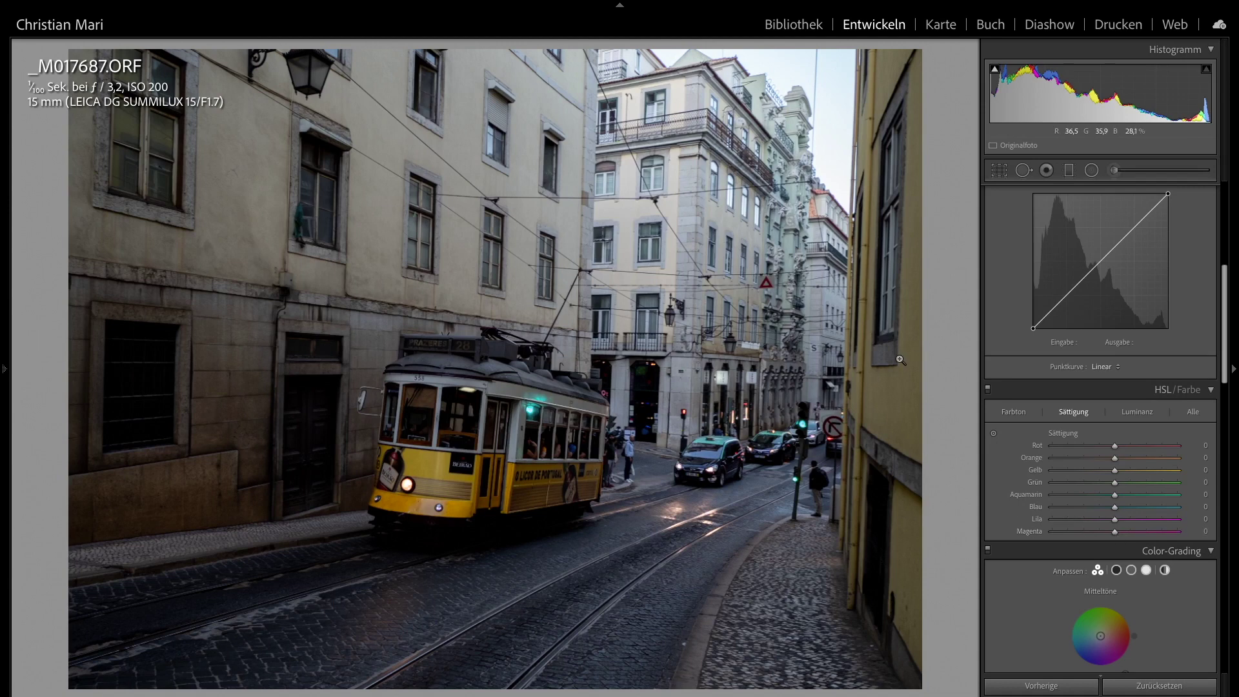
- Set HSL saturation to Magenta and Purple -100, Blue -93, Yellow +39, Orange +29
drag(1116, 532, 1040, 525)
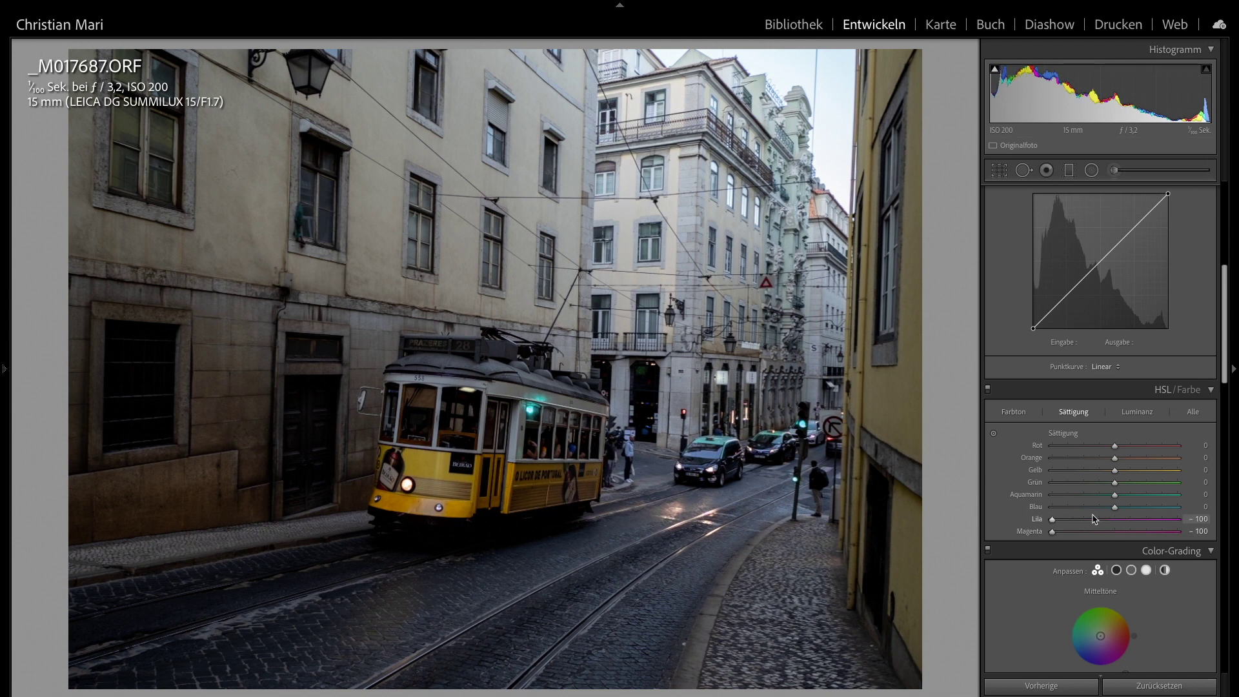
mouse_move(1115, 507)
mouse_down()
mouse_move(1053, 514)
mouse_move(1069, 513)
mouse_up()
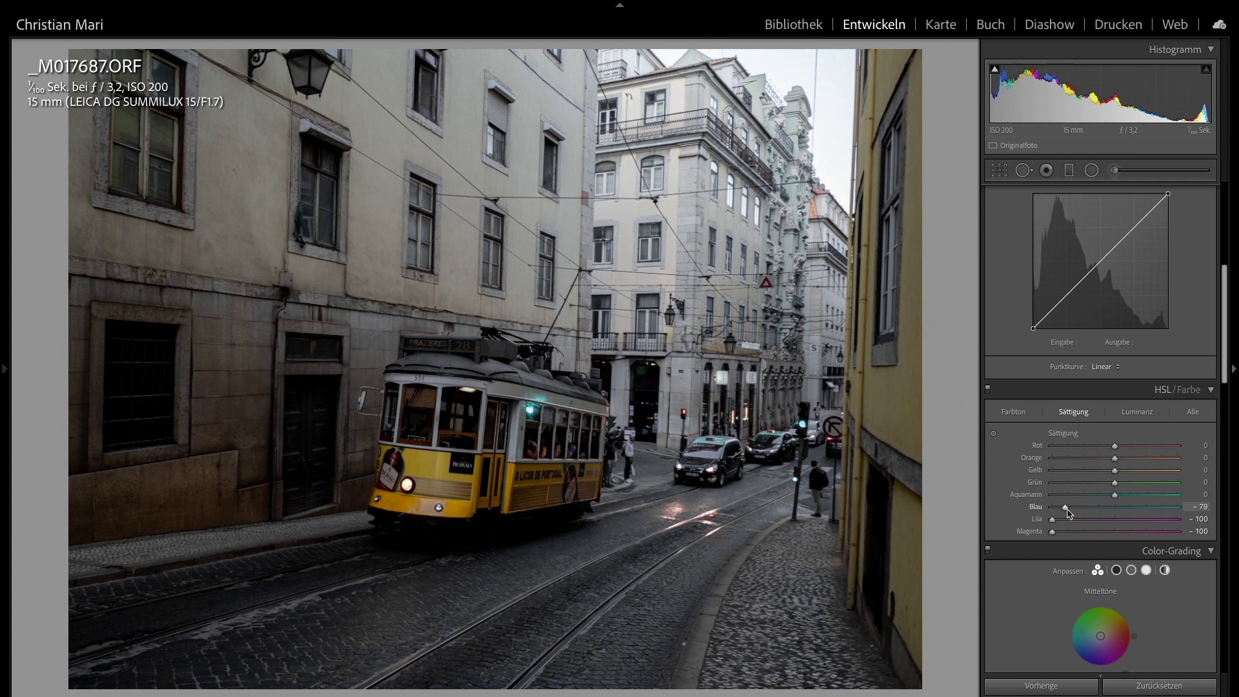
mouse_move(1069, 513)
mouse_down()
mouse_move(1110, 514)
mouse_move(1057, 513)
mouse_up()
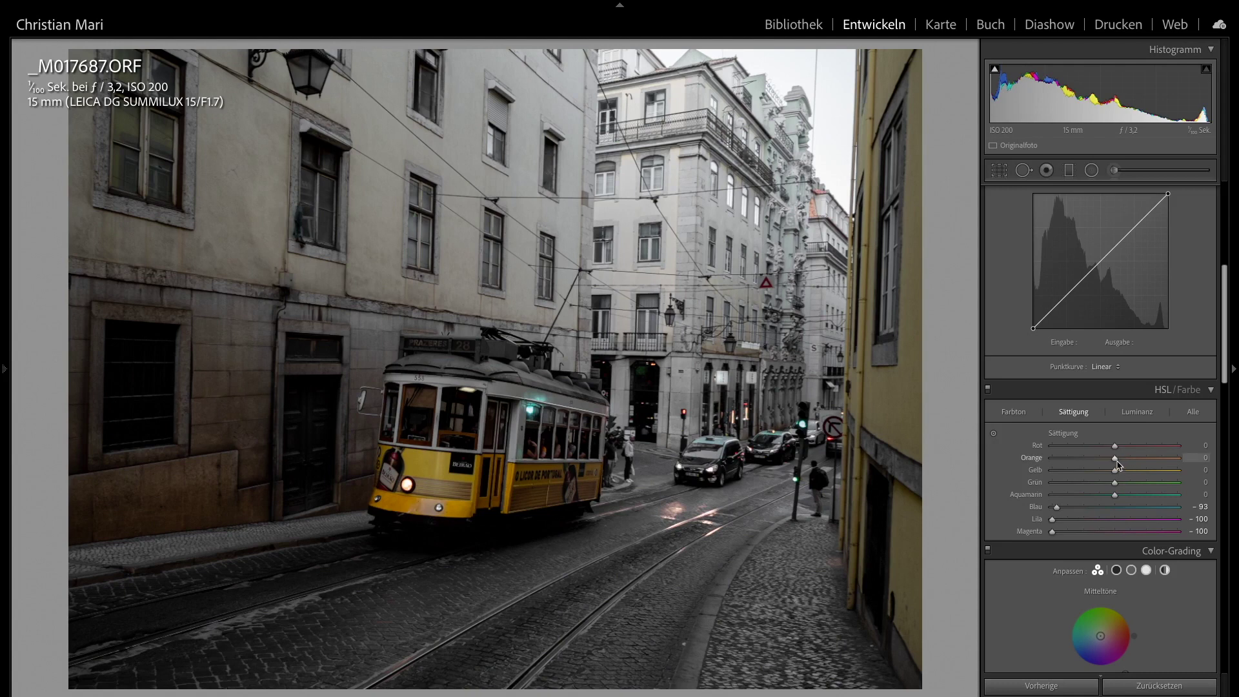
drag(1117, 470, 1156, 471)
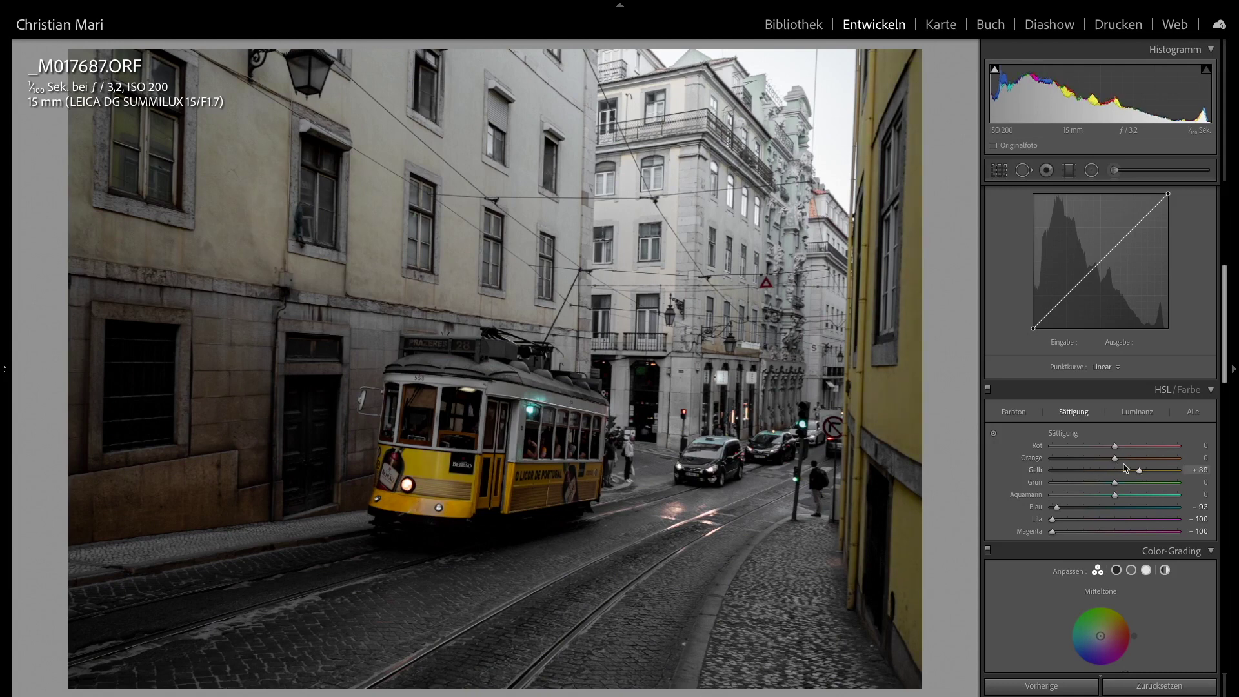
mouse_move(1115, 458)
mouse_down()
mouse_move(1149, 457)
mouse_move(1140, 462)
mouse_up()
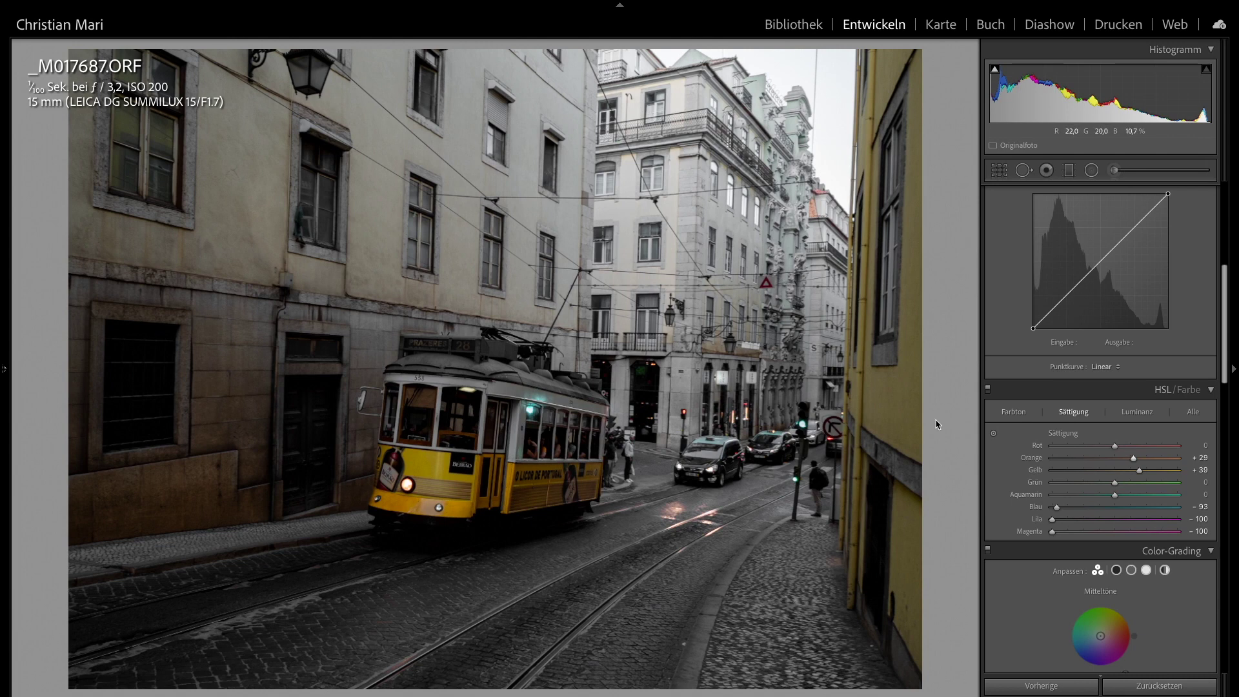
scroll(1184, 417, down, 3)
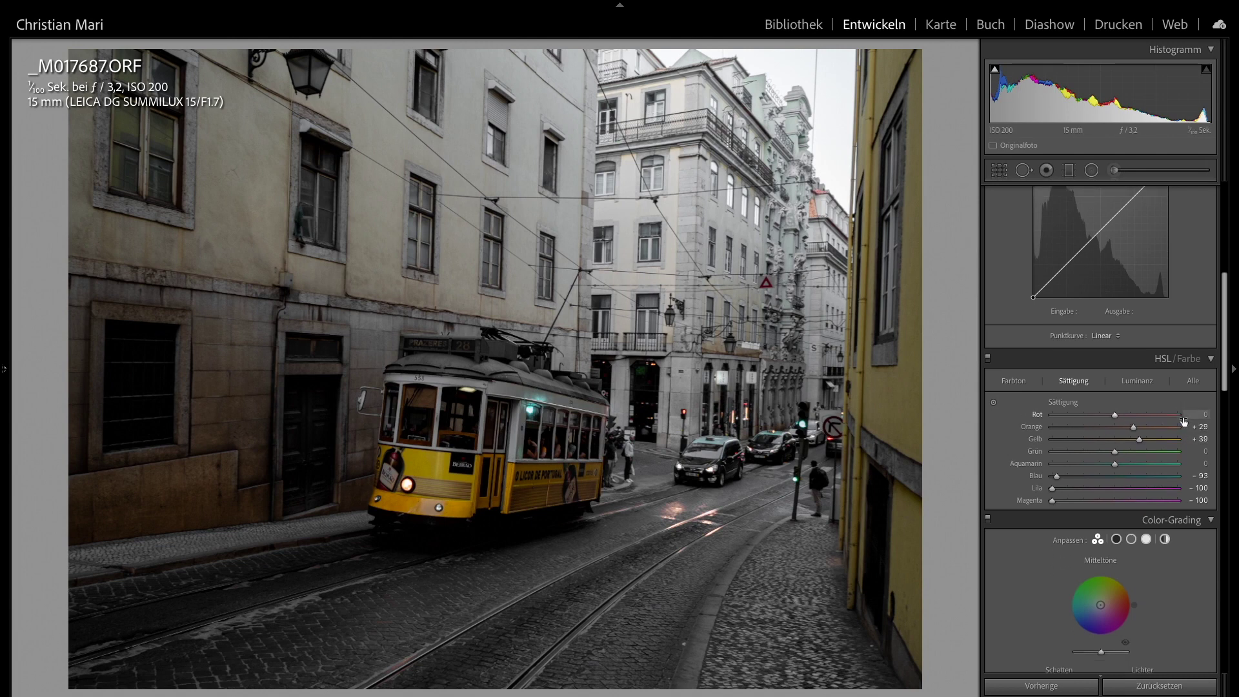
- Color-grade highlights yellow (hue 58, saturation 19) and shadows blue (hue 230, saturation 18)
scroll(1183, 420, down, 2)
scroll(1184, 423, down, 1)
scroll(1185, 425, down, 1)
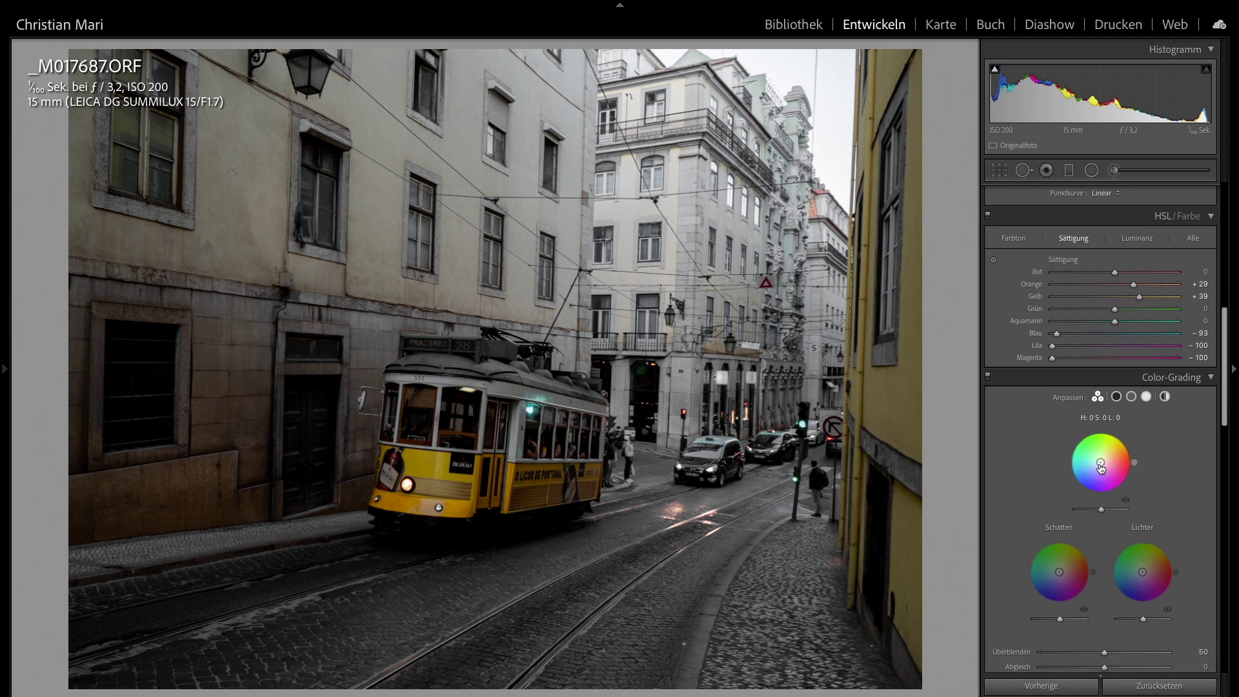
mouse_move(1142, 571)
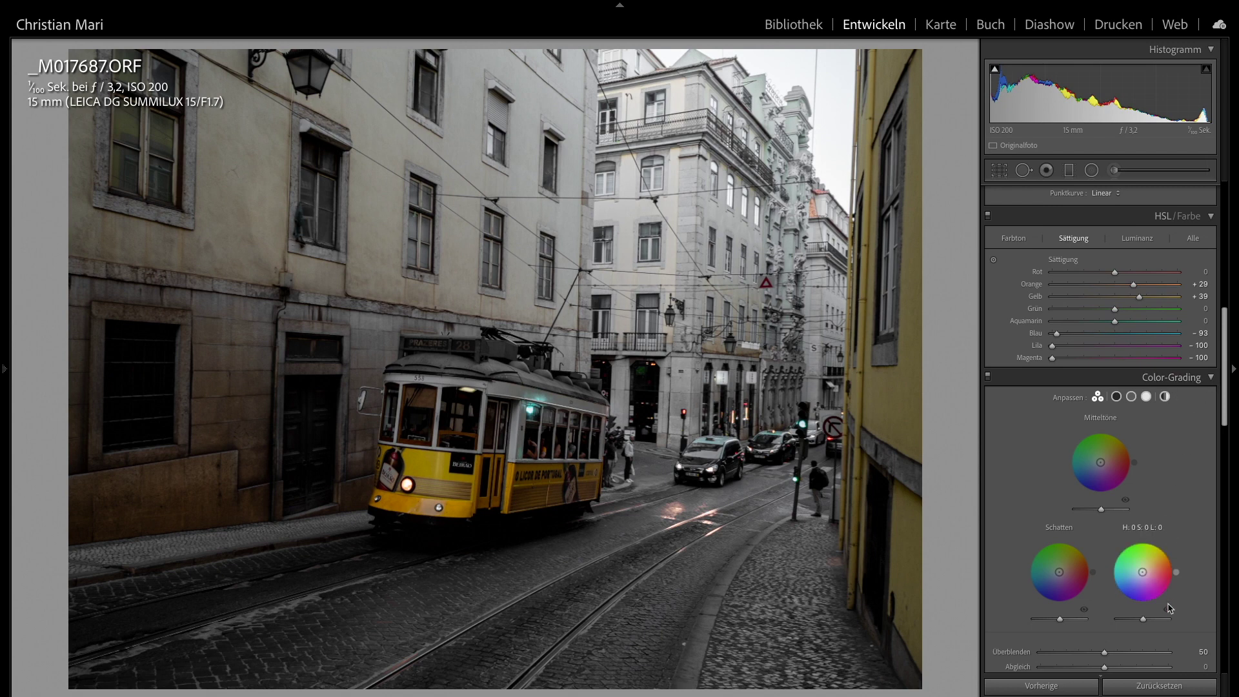
drag(1143, 572, 1146, 568)
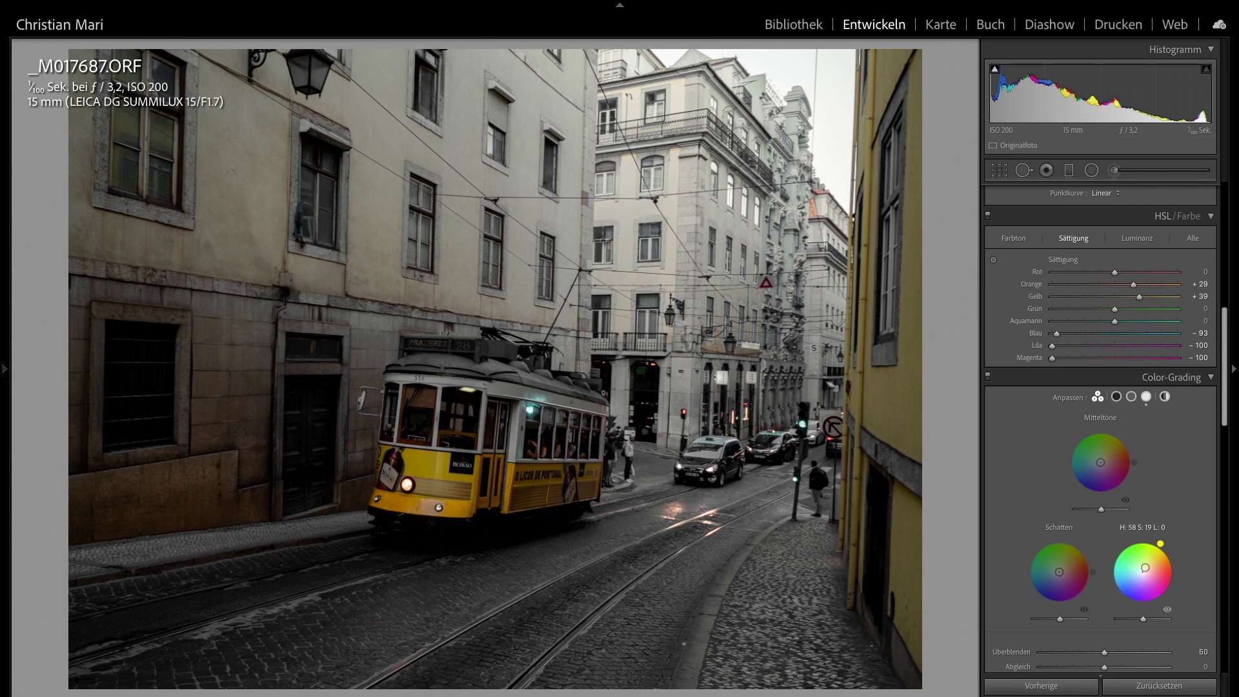
drag(1059, 572, 1057, 576)
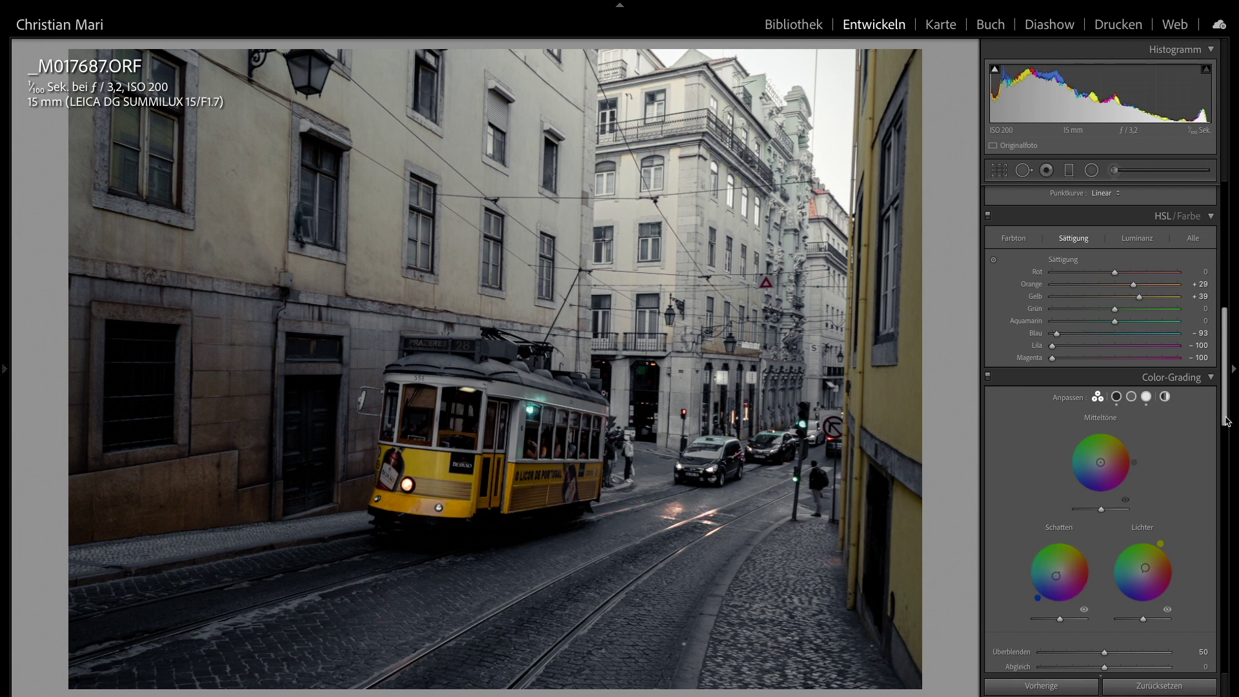
drag(1230, 428, 1229, 500)
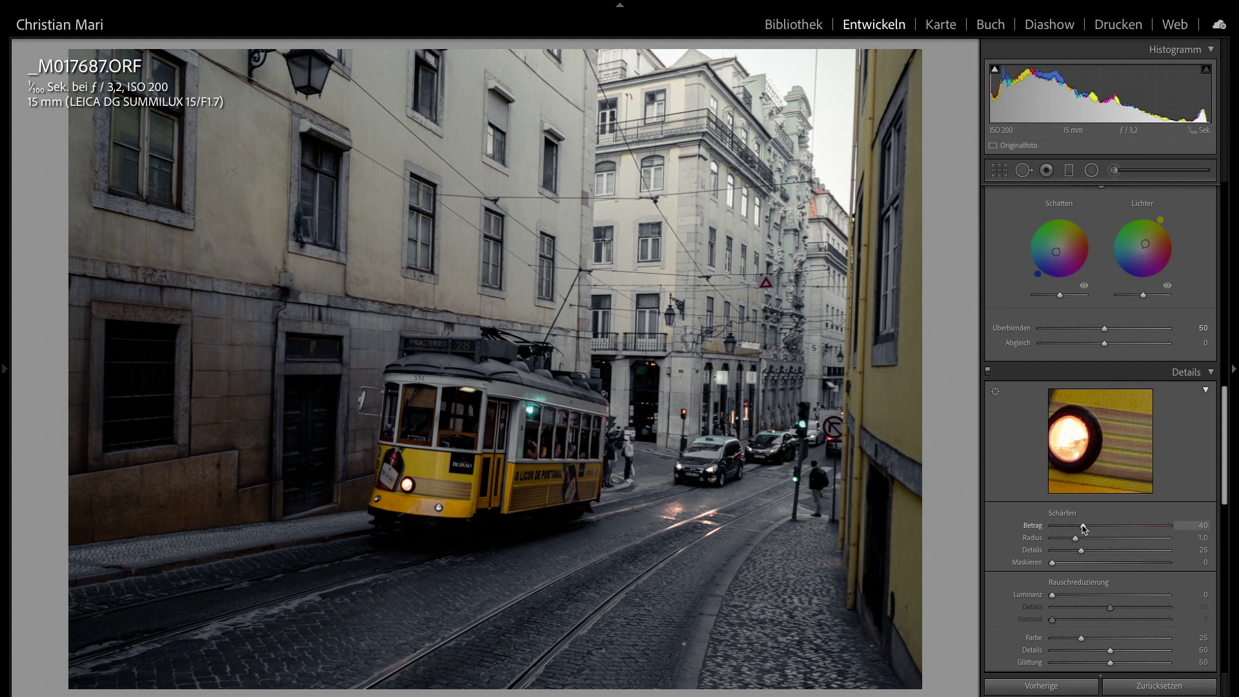
- Set sharpening amount 52 with masking 81 and luminance noise reduction 4
key(alt)
drag(1084, 527, 1092, 526)
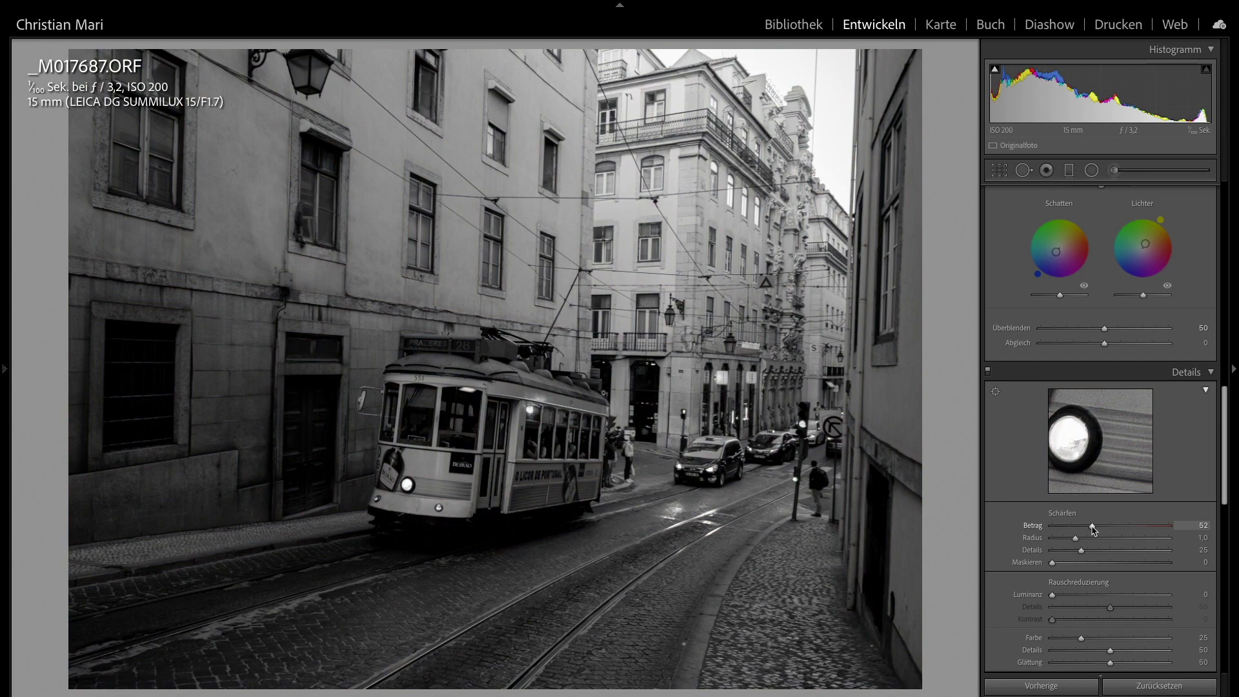
drag(1053, 563, 1089, 563)
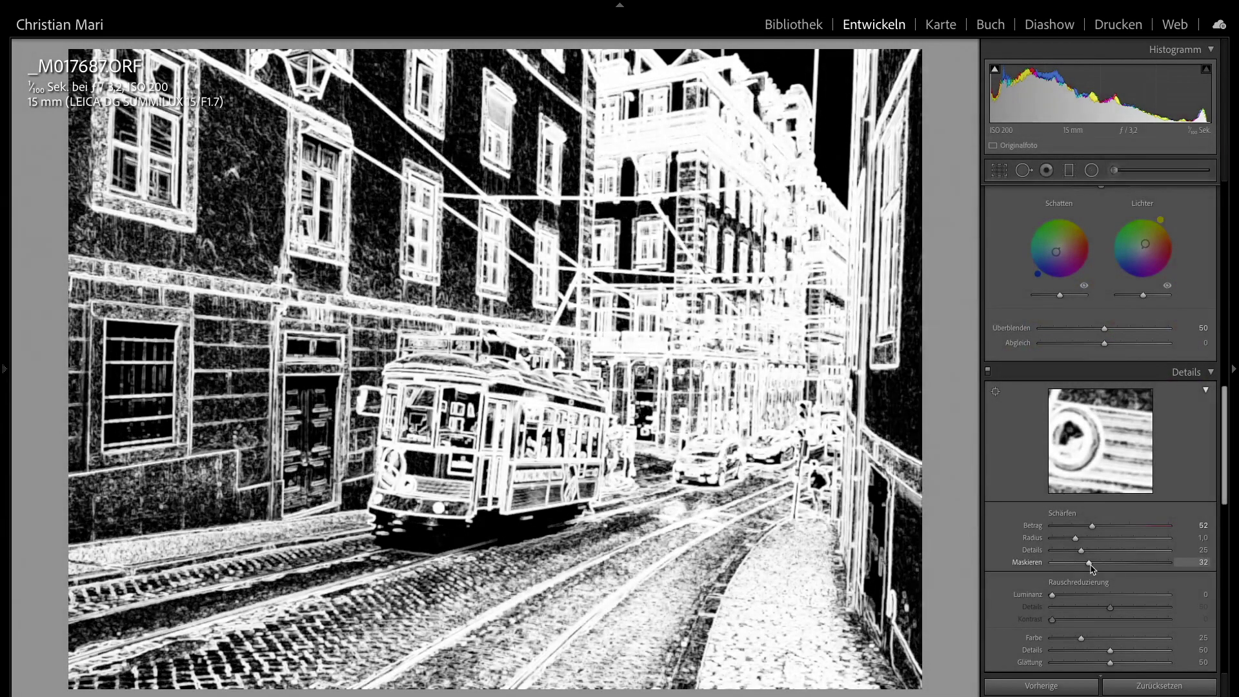
drag(1091, 563, 1149, 569)
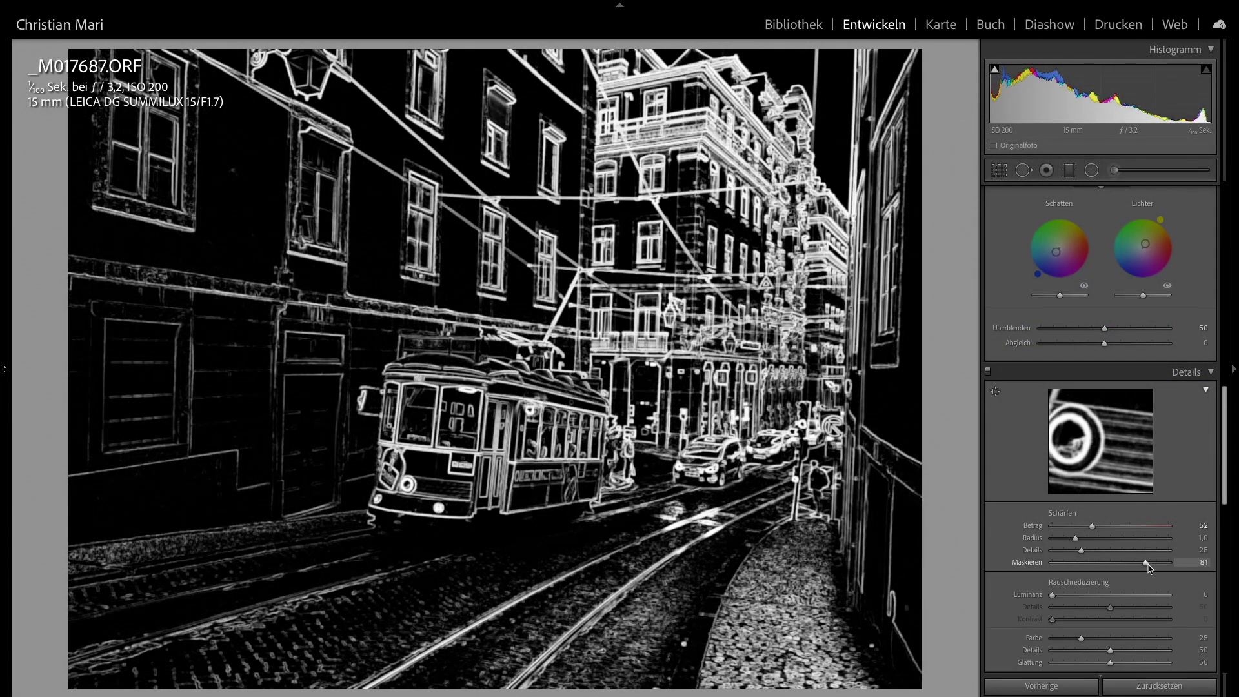
drag(1148, 568, 1148, 568)
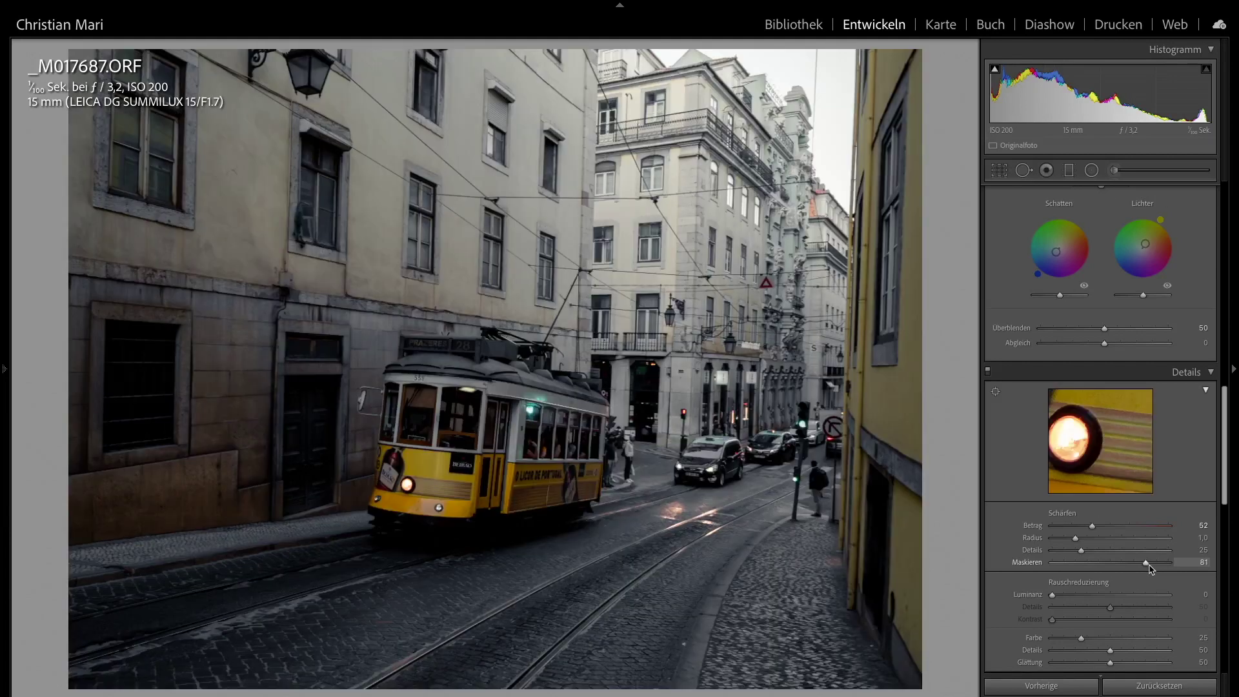
drag(1054, 598, 1060, 599)
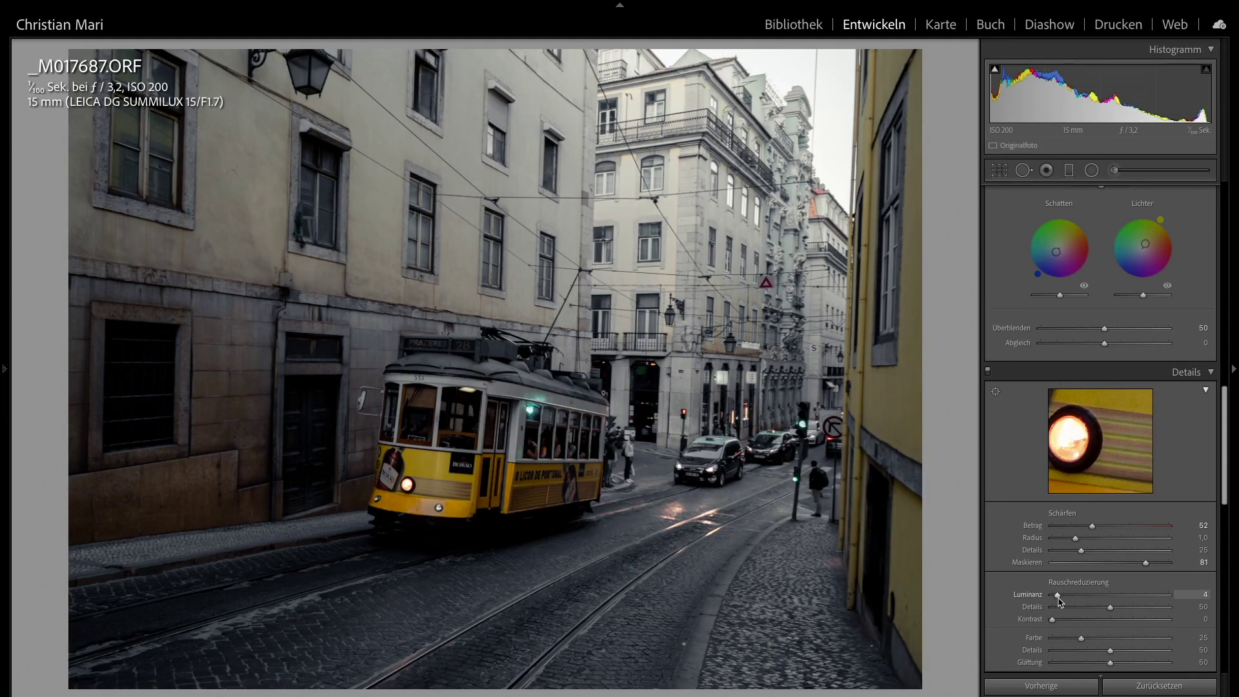
- Enable chromatic aberration removal and lens profile corrections
drag(1227, 499, 1228, 550)
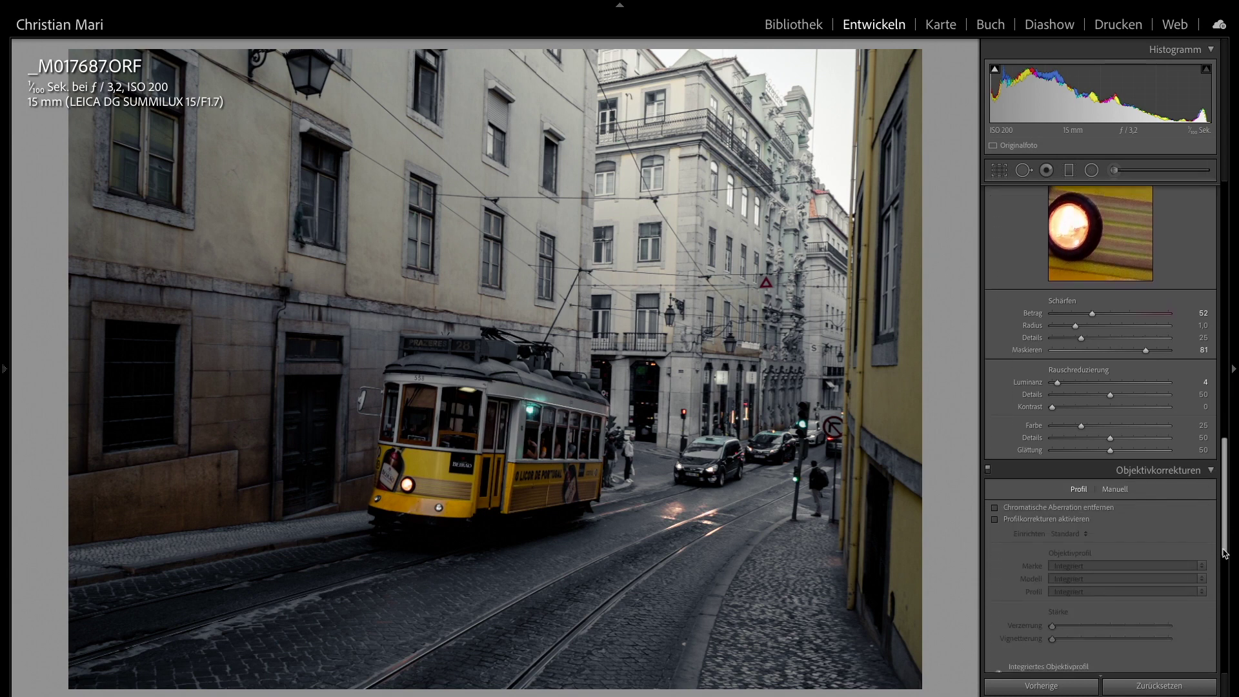
click(1026, 508)
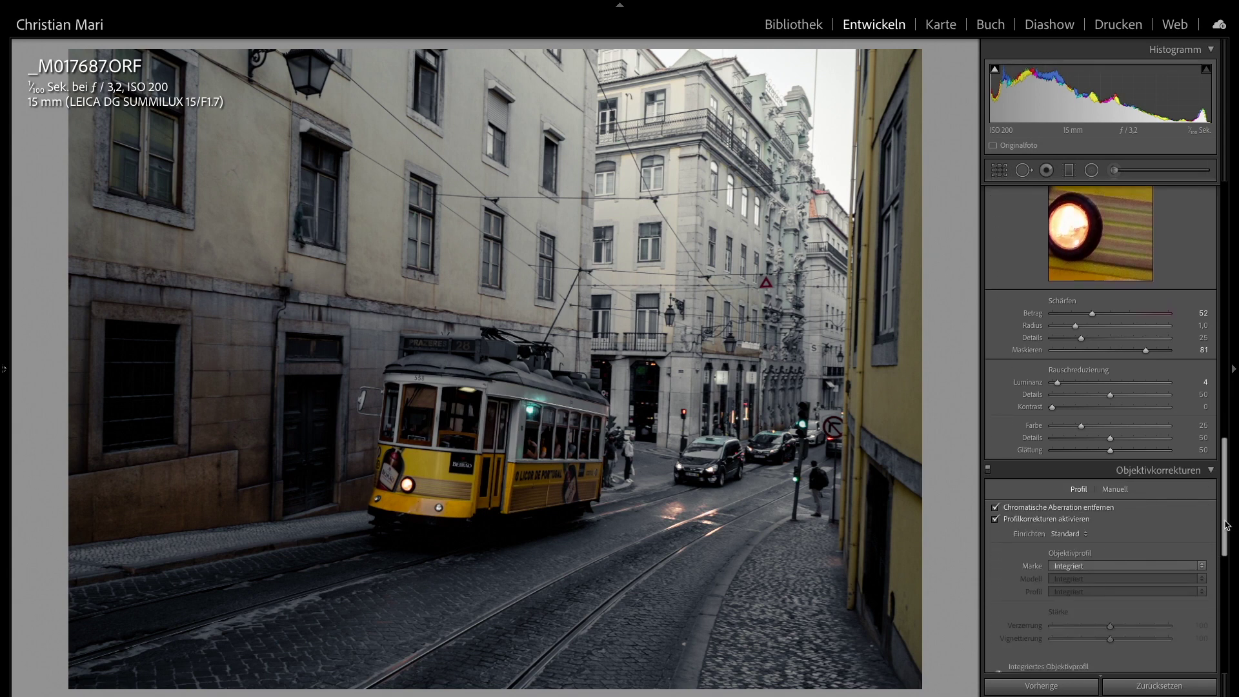
drag(1226, 522, 1225, 547)
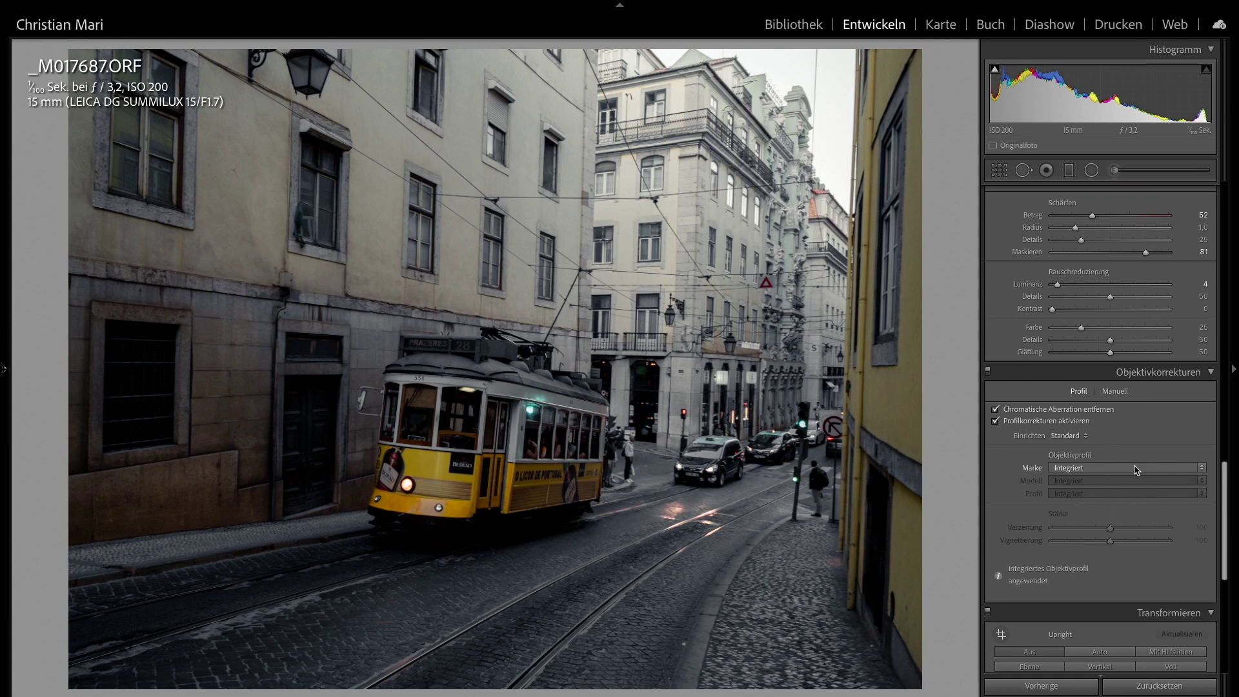
drag(1224, 502, 1228, 551)
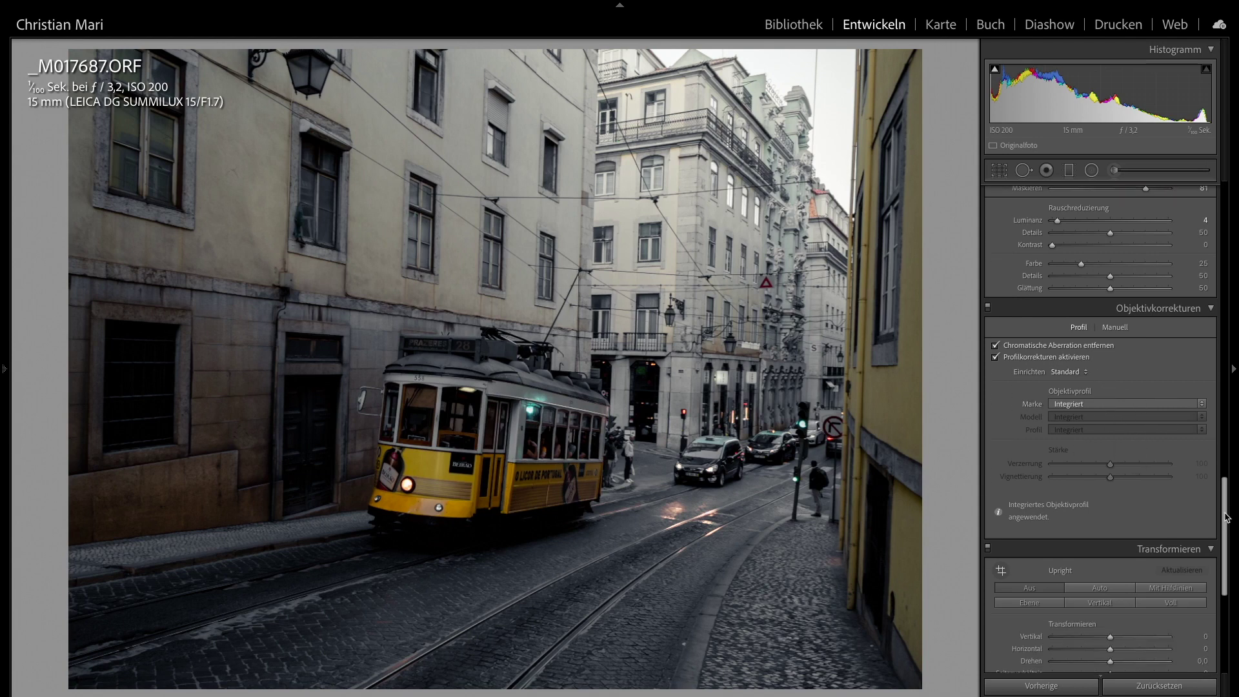
click(1000, 171)
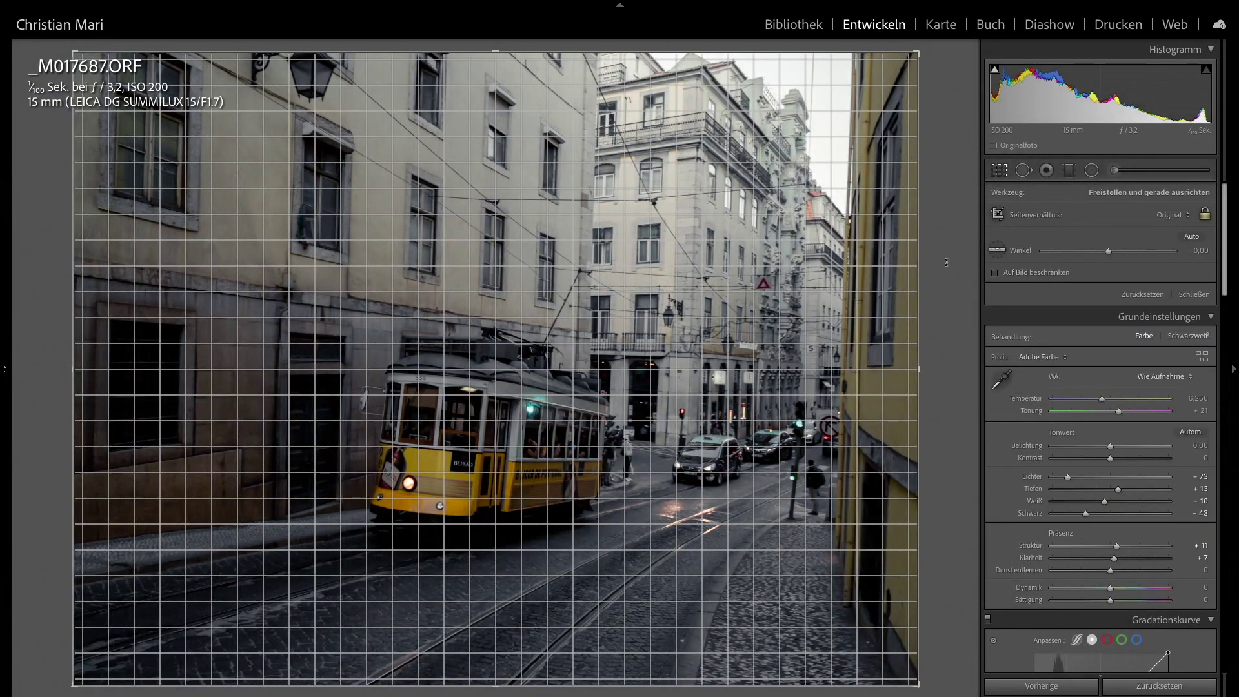
- Straighten the photo by -1.27° in the crop overlay
key(o)
key(o)
key(o)
key(o)
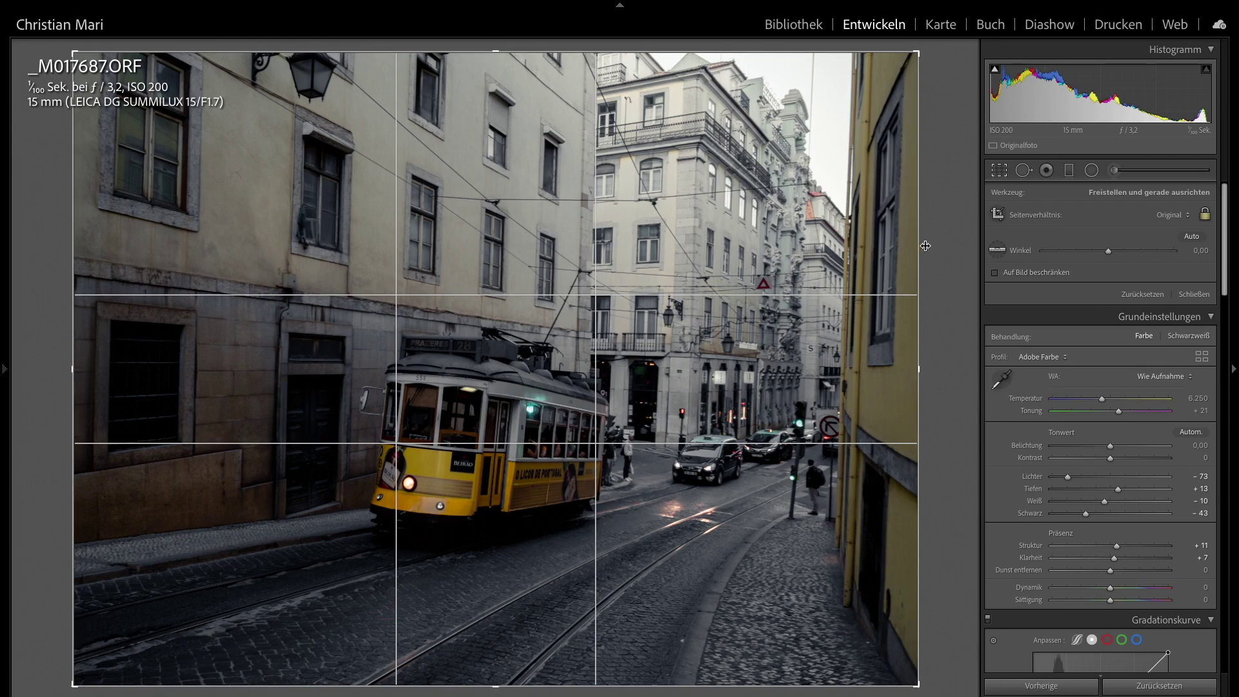
drag(932, 259, 932, 236)
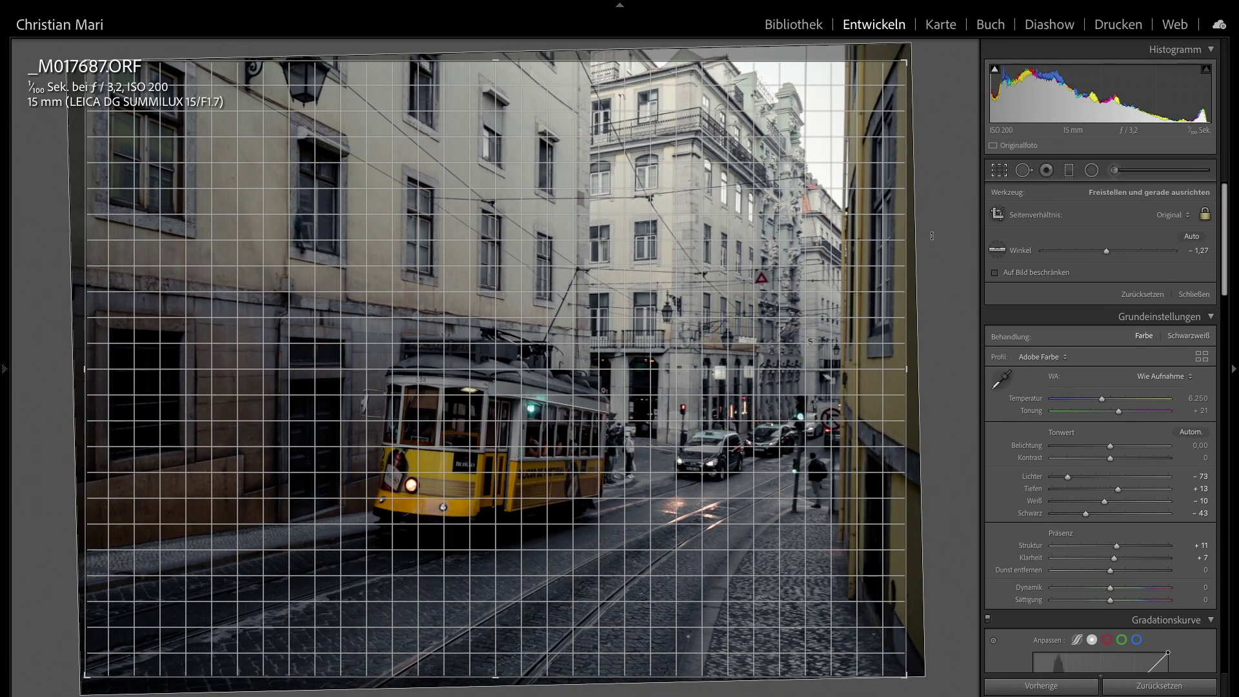
drag(932, 235, 932, 236)
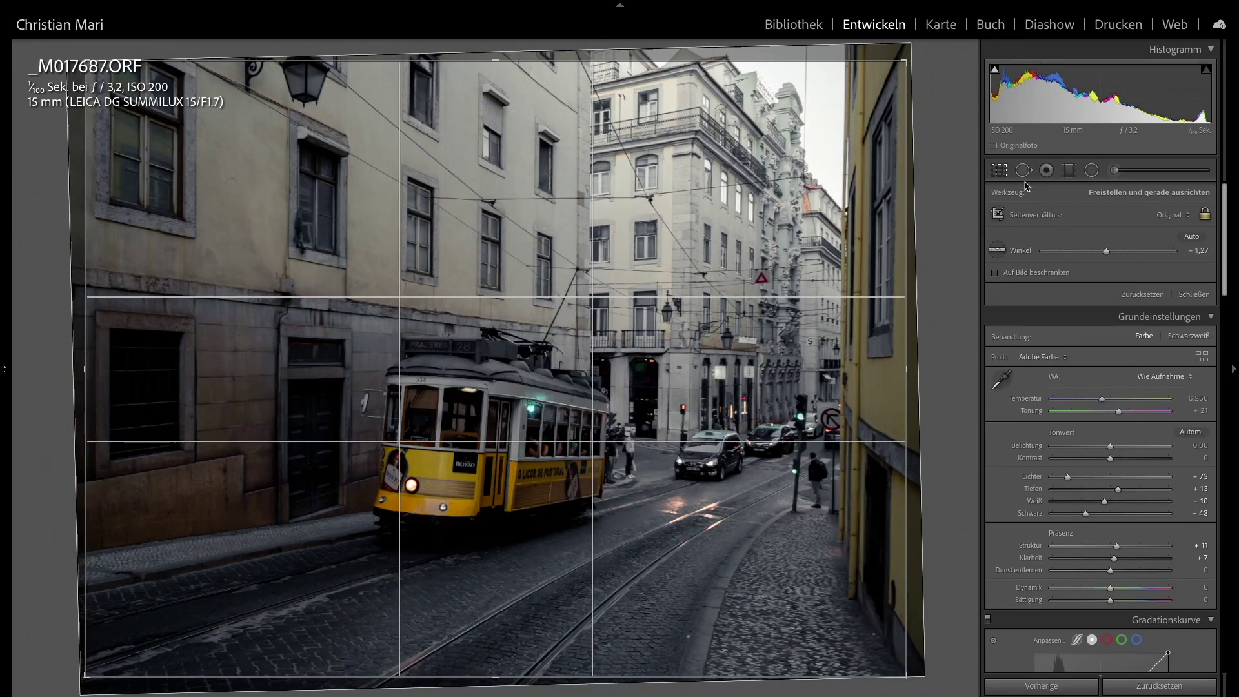
- Crop to 2 x 3 / 4 x 6 with the street repositioned, and apply the crop
click(1174, 215)
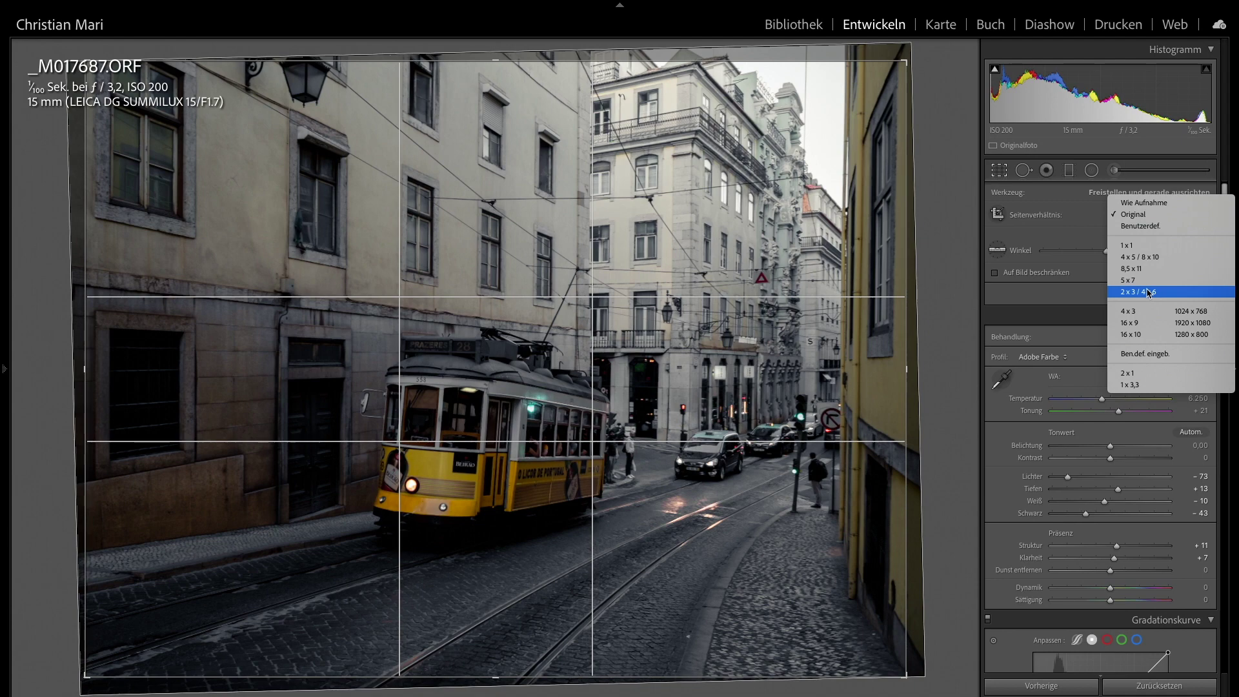
click(1149, 292)
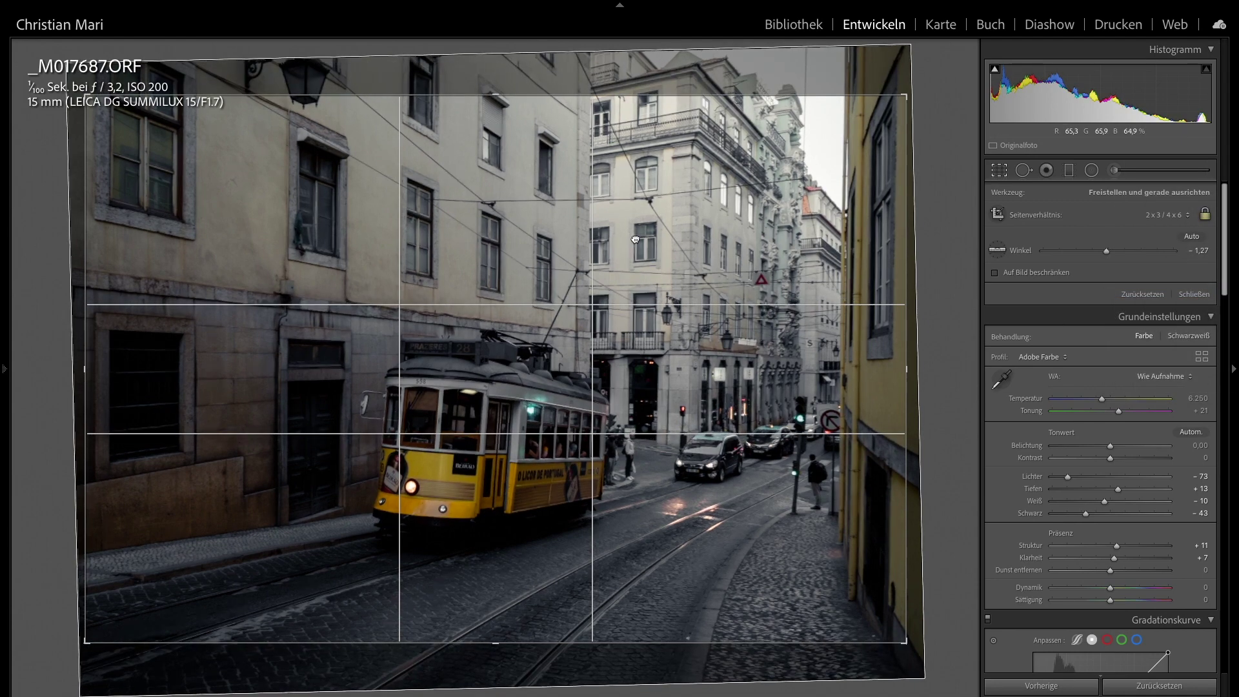
drag(635, 240, 634, 284)
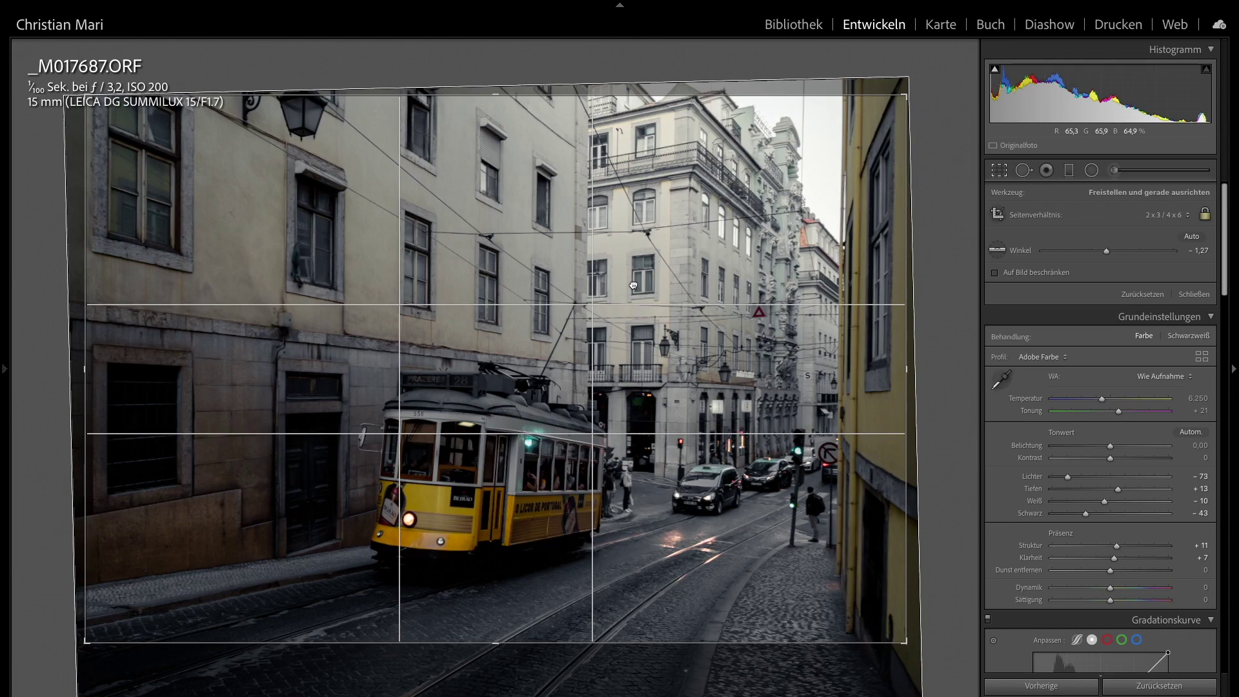
drag(633, 284, 636, 196)
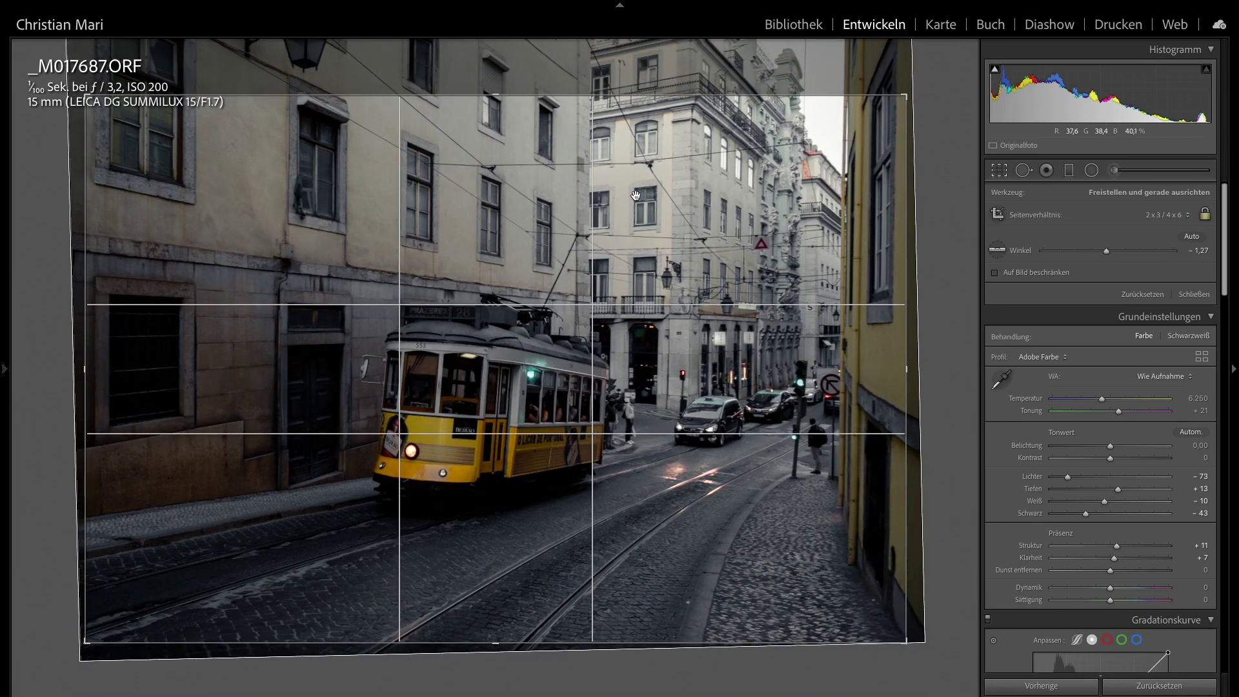
key(Return)
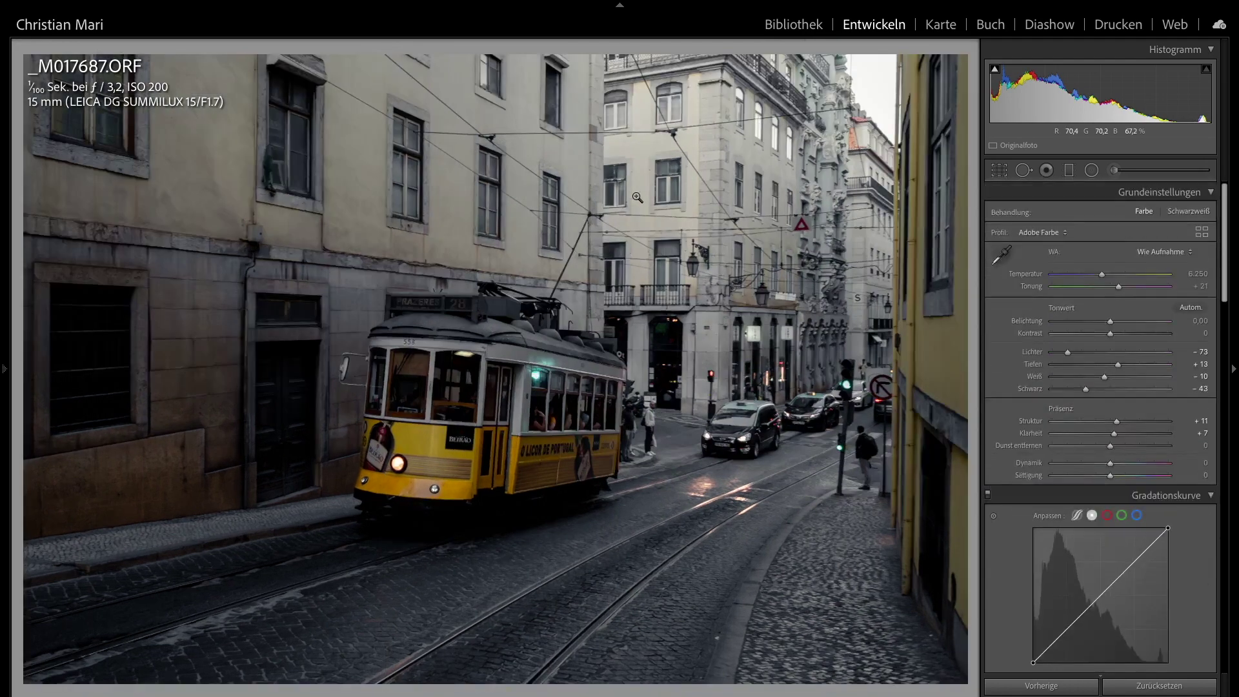
- Clone out the bright speck on the cobblestones with spot removal at size 57
click(734, 648)
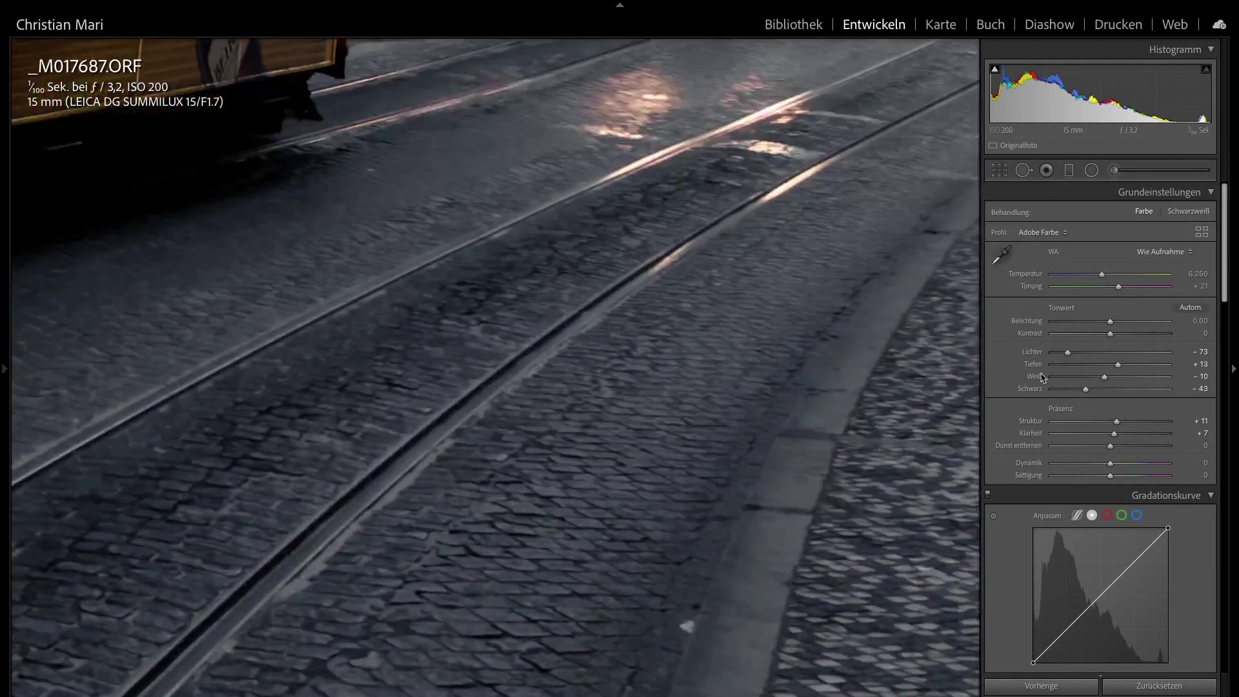
click(1023, 170)
scroll(696, 623, down, 4)
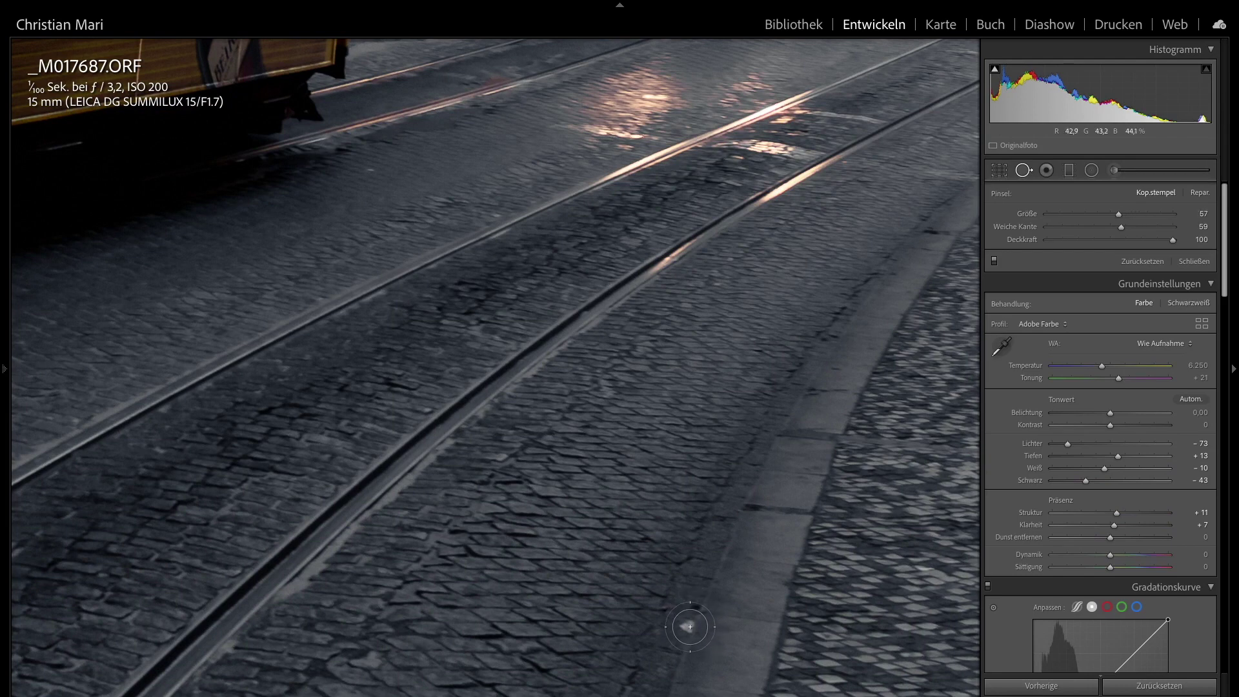
click(690, 627)
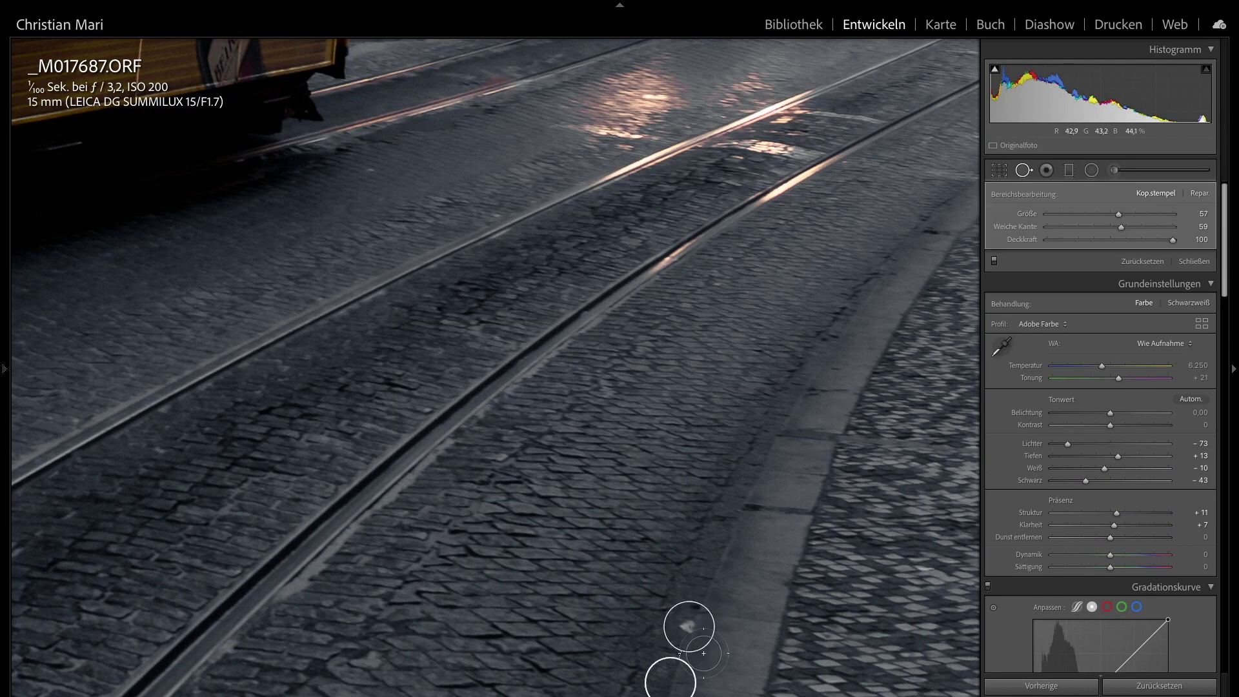
click(1194, 262)
click(624, 470)
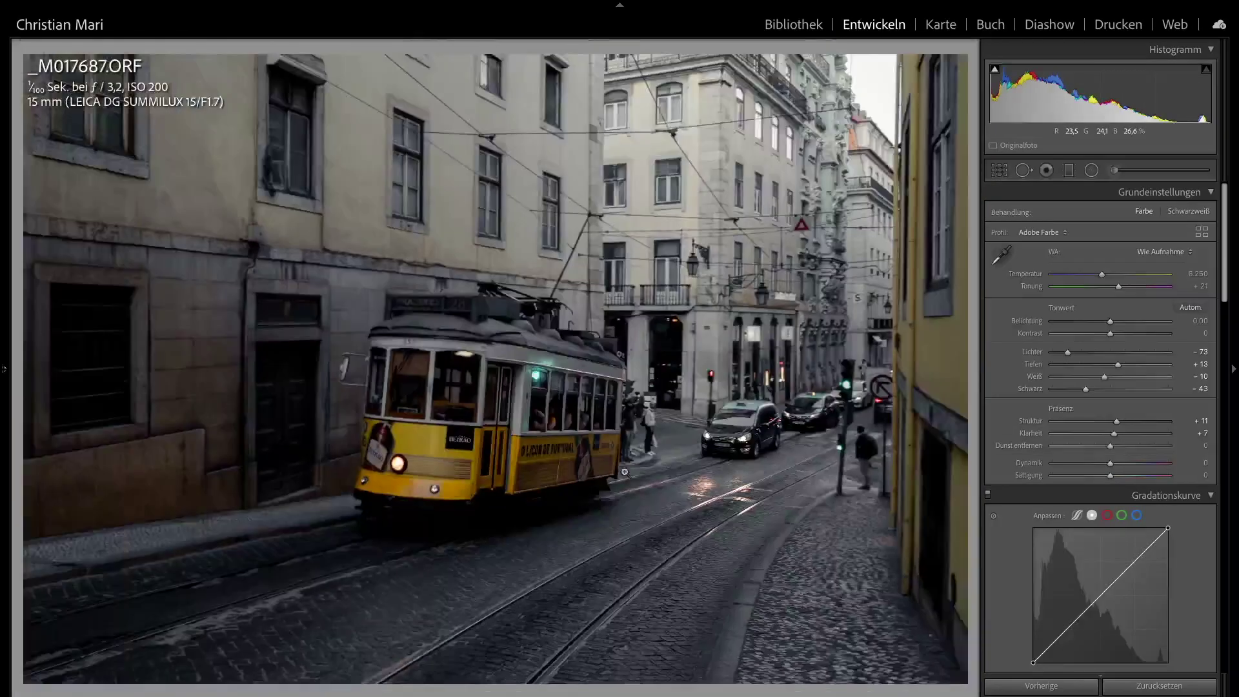
- Add a radial mask over the street left of the tram at exposure 0.67, tilted into place
key(shift+m)
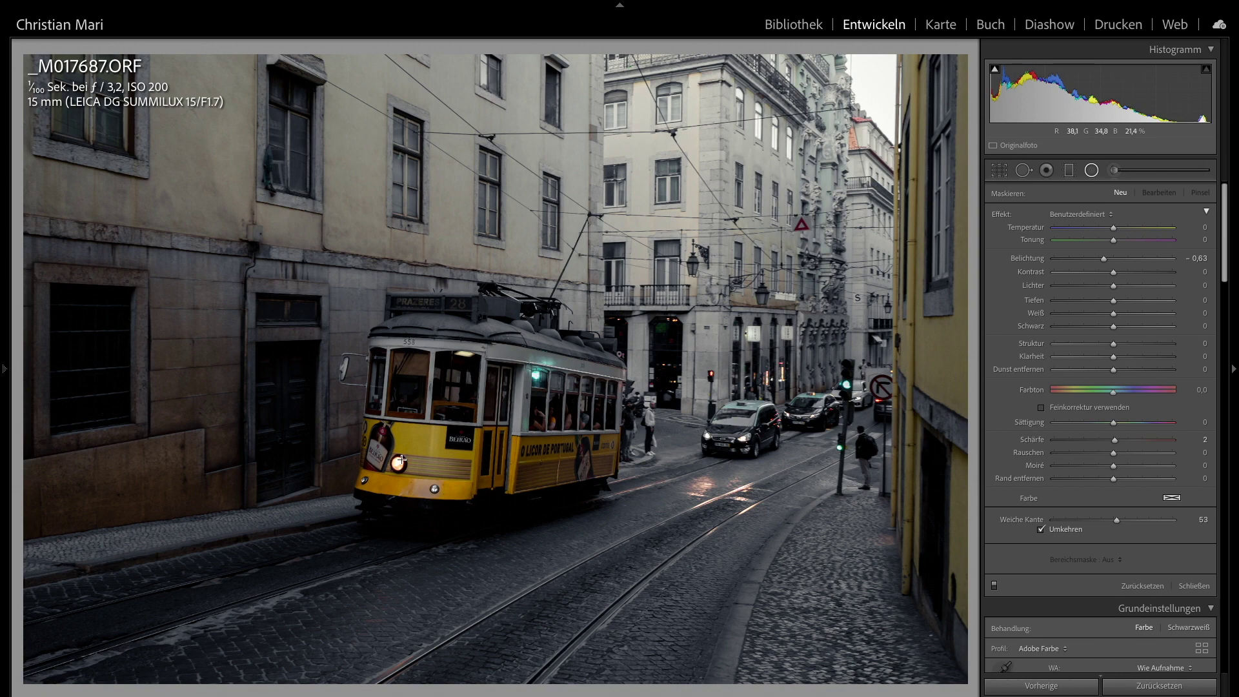
drag(327, 563, 198, 647)
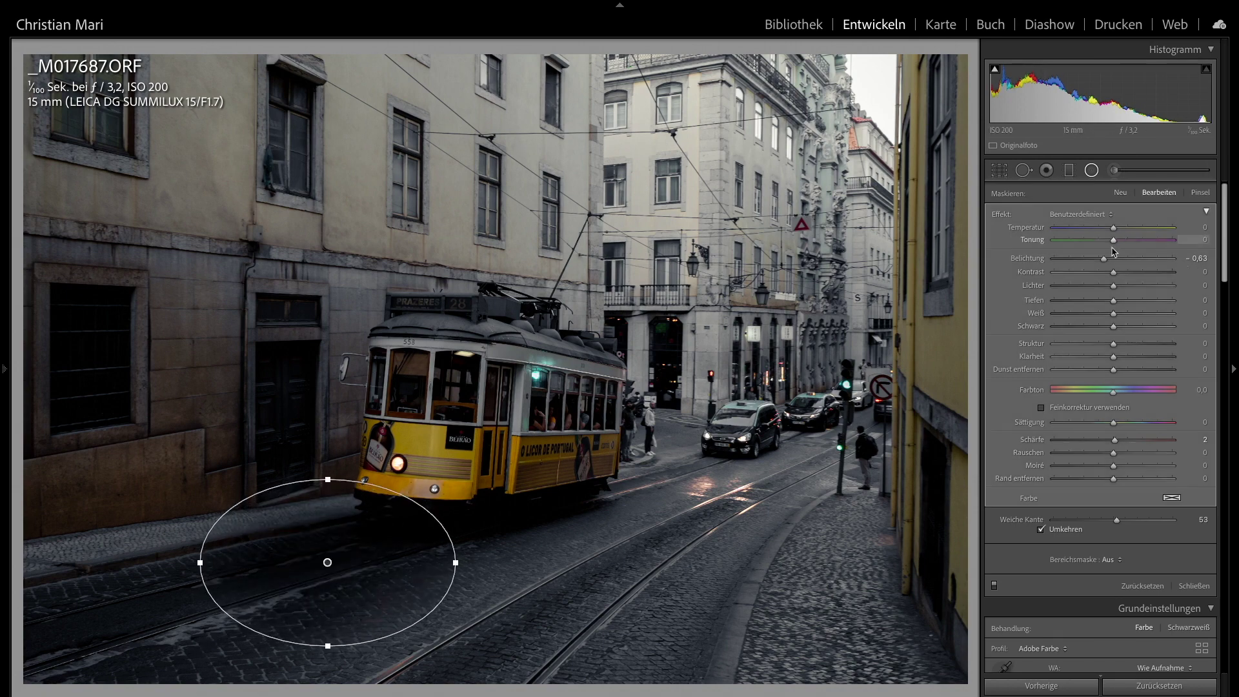
drag(1104, 259, 1123, 258)
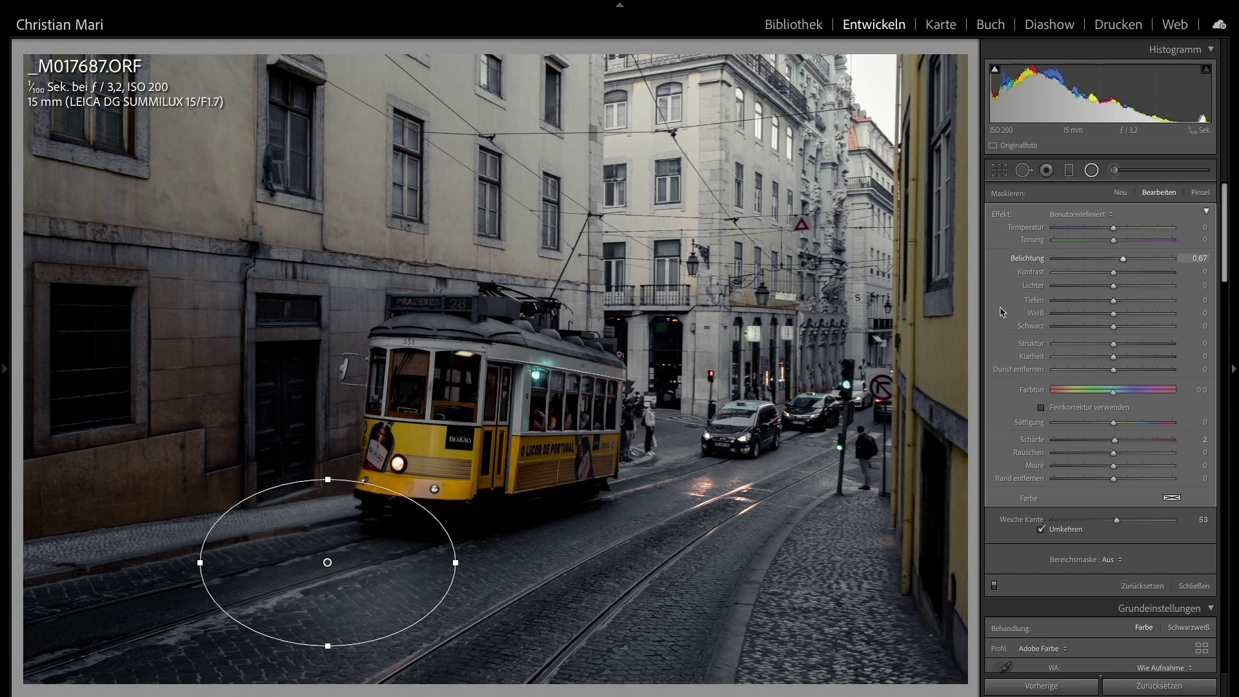
drag(469, 563, 413, 478)
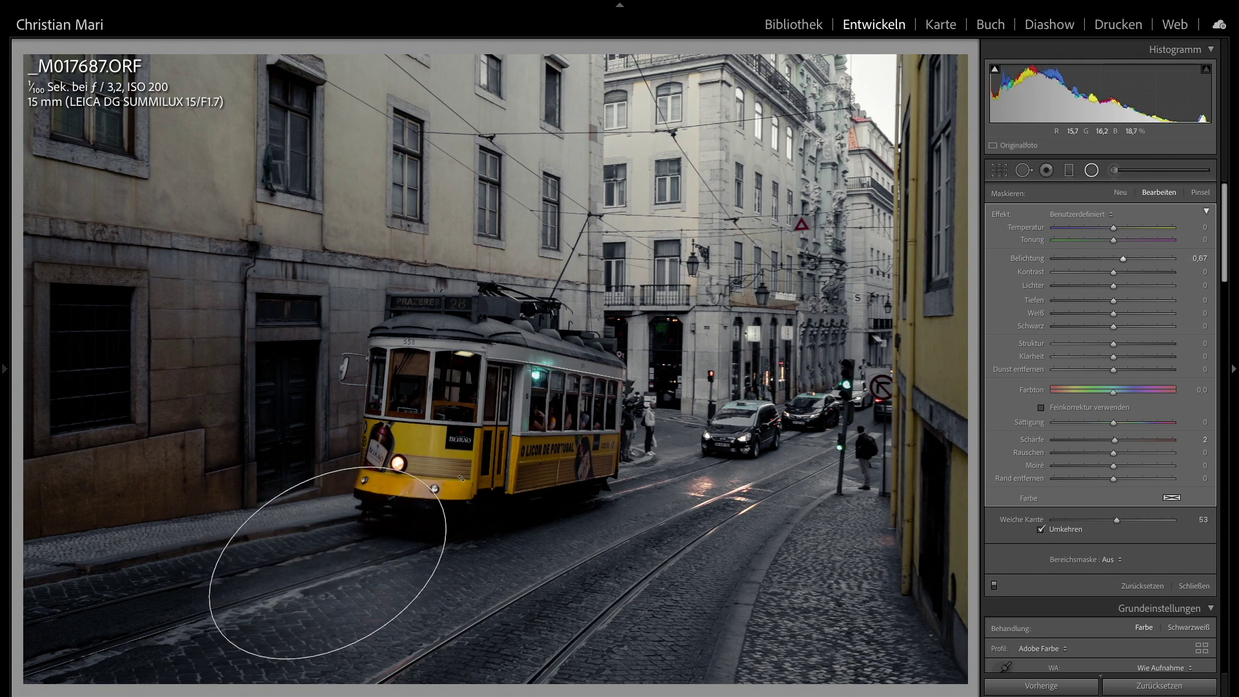
drag(326, 571, 337, 605)
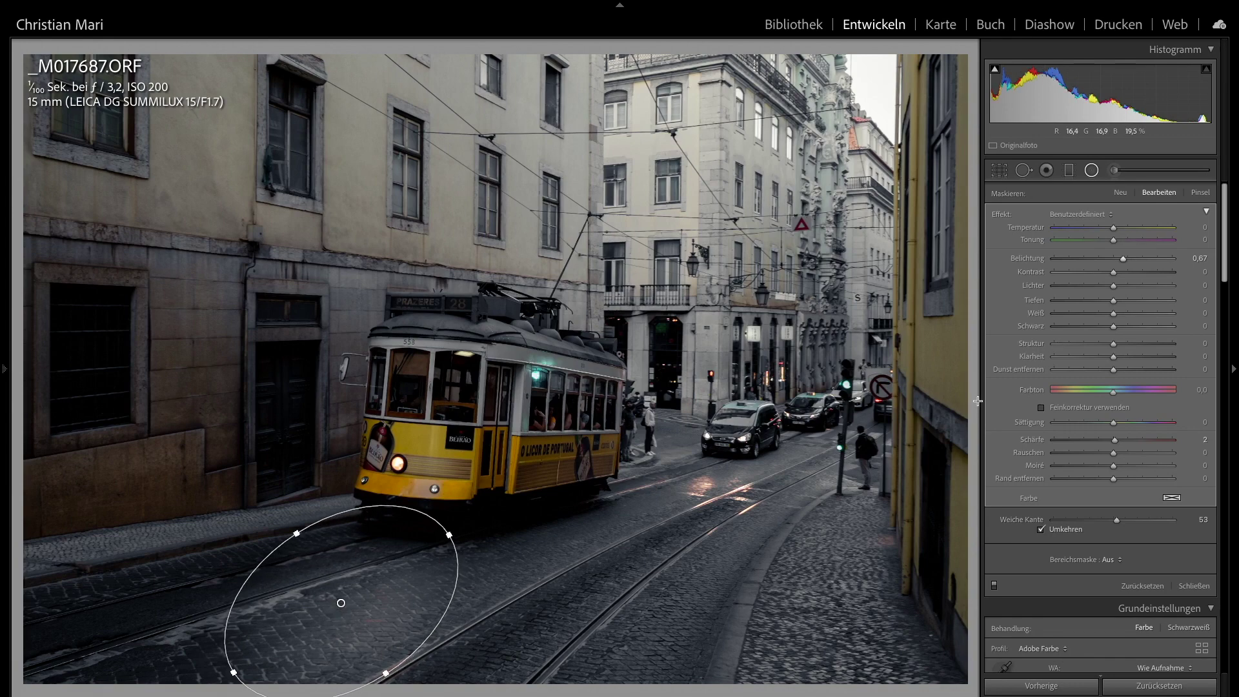
click(1121, 192)
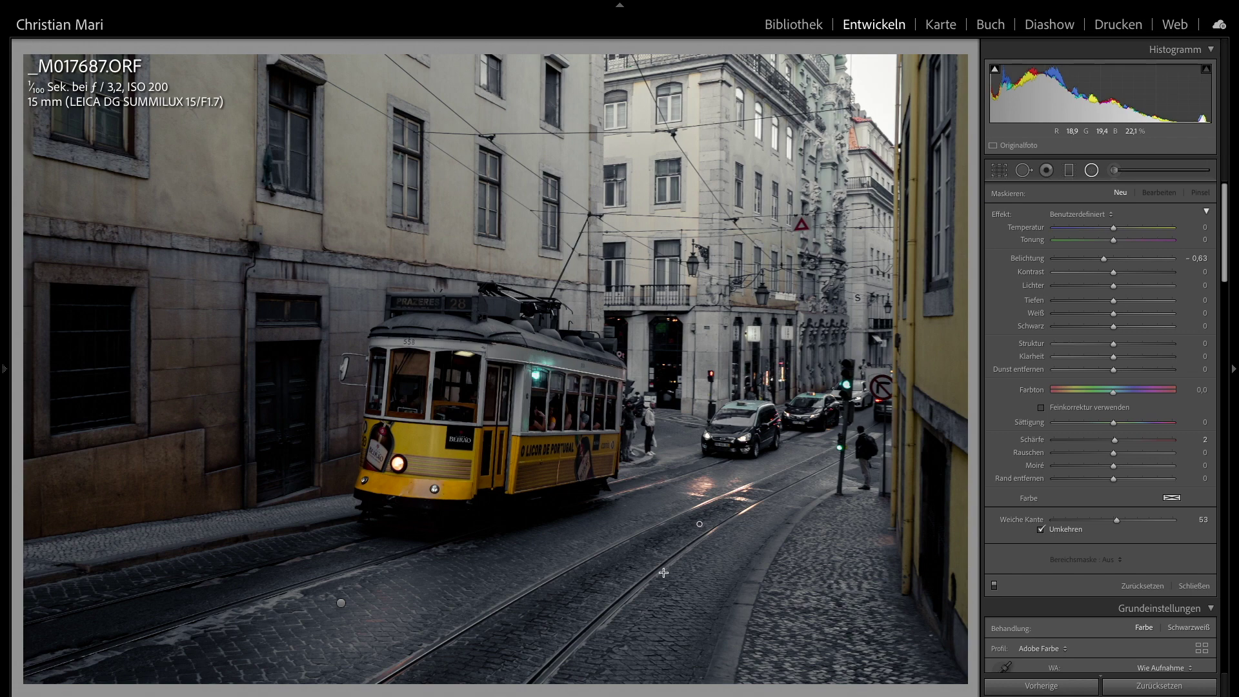
- Draw, rotate and enlarge an ellipse on the street tracks and raise its exposure
drag(699, 524, 636, 625)
drag(720, 646, 654, 639)
drag(725, 543, 718, 564)
drag(1104, 258, 1125, 263)
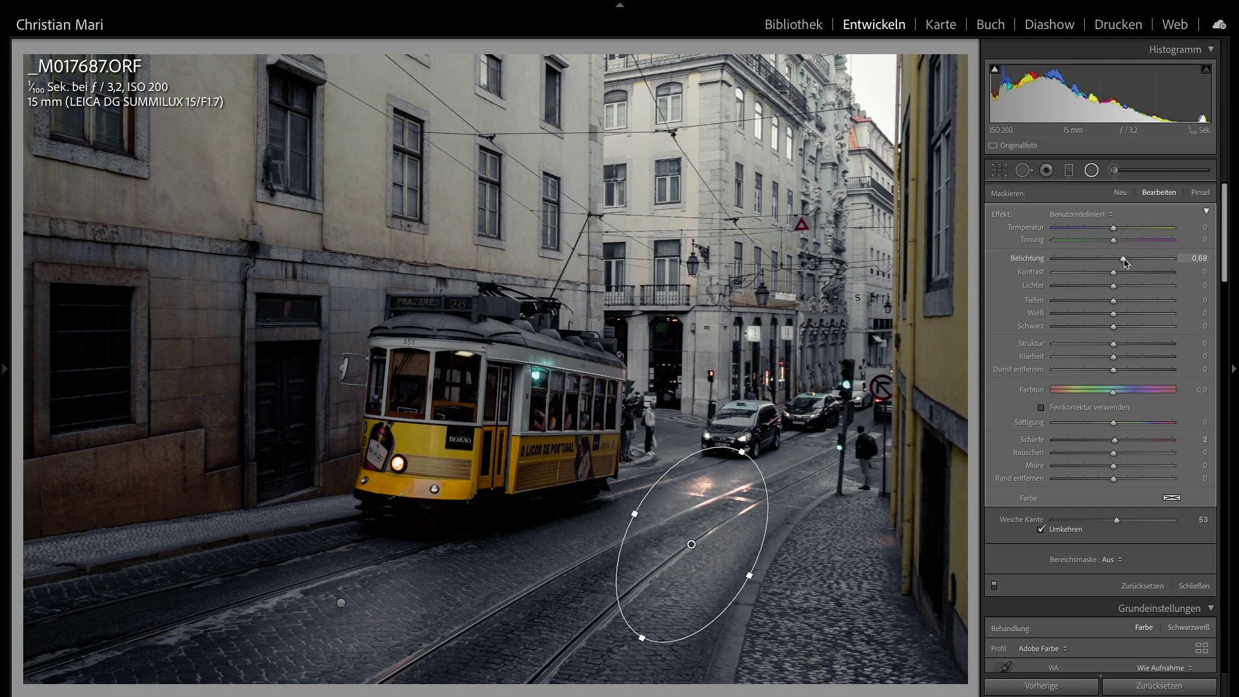
drag(692, 545, 679, 536)
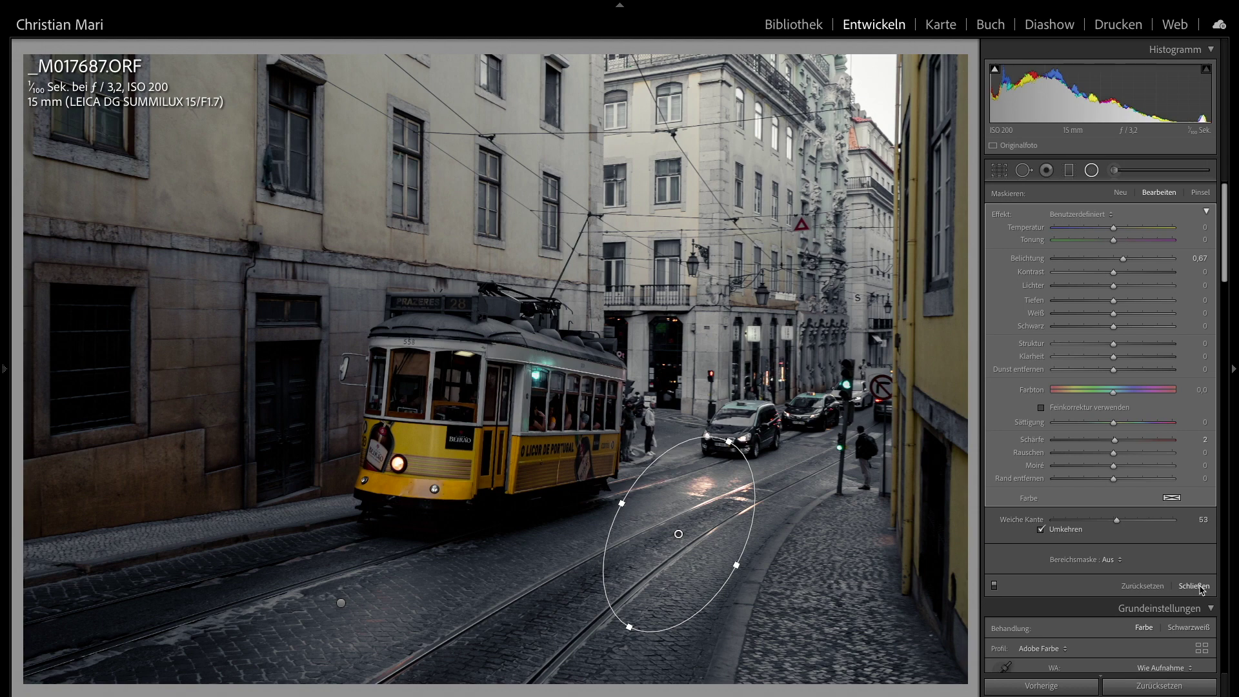
click(1121, 192)
- Mask the distant top-right buildings with an ellipse at exposure 0.36 and temperature 18, then finish masking
drag(872, 166, 911, 258)
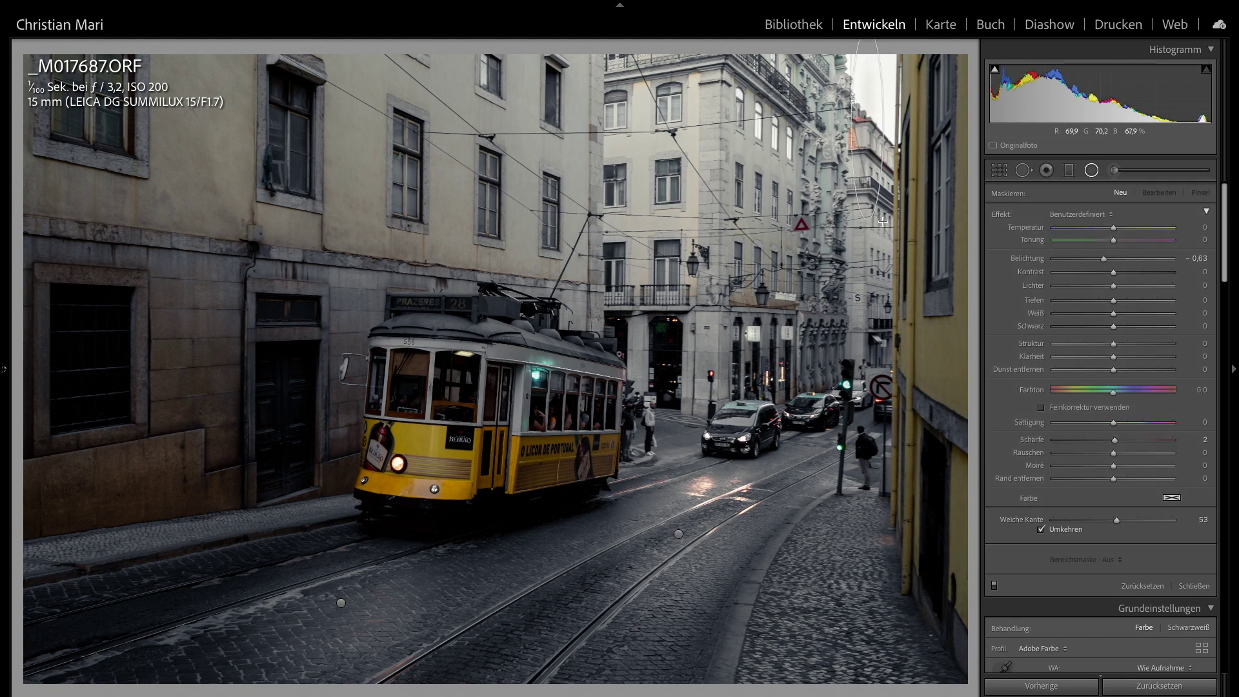
drag(867, 164, 868, 192)
drag(1119, 265, 1116, 232)
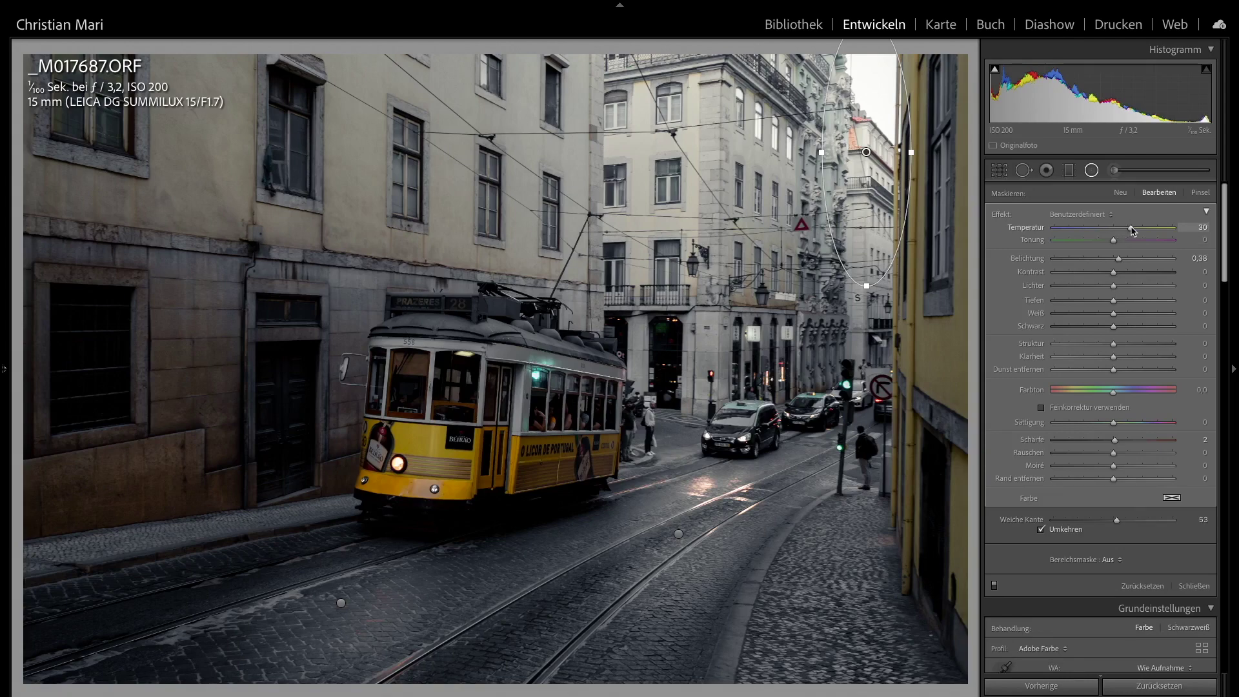
drag(867, 152, 863, 160)
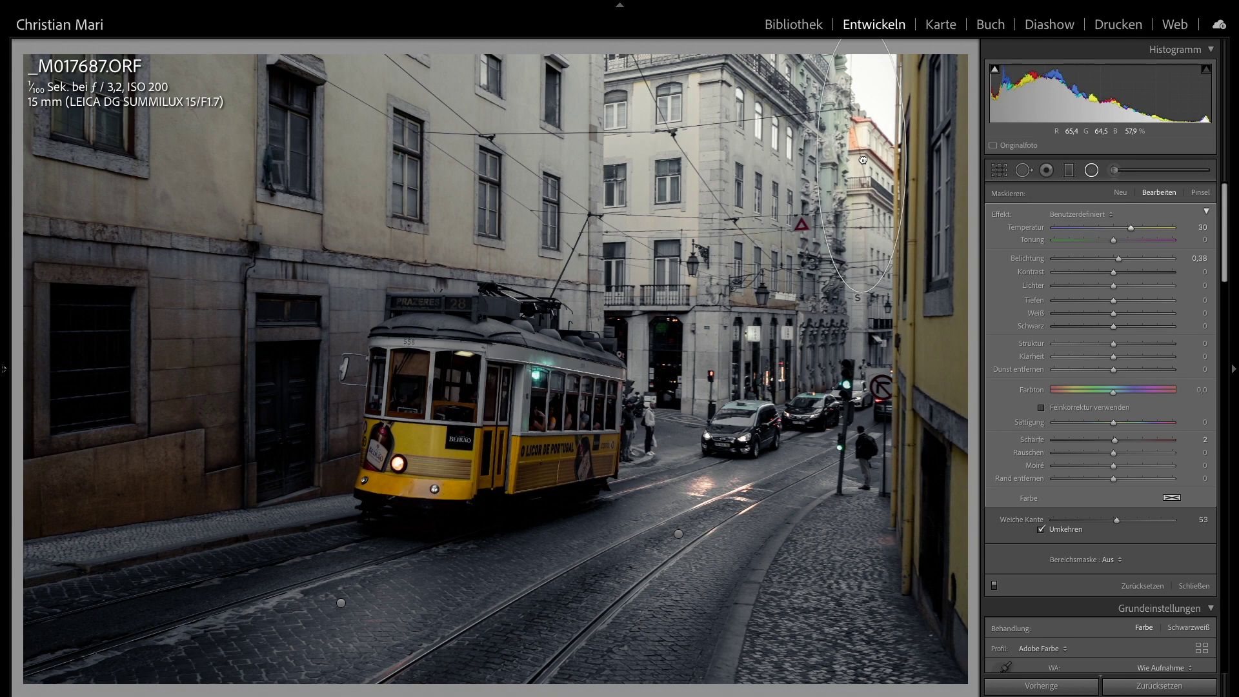
drag(1131, 229, 1129, 230)
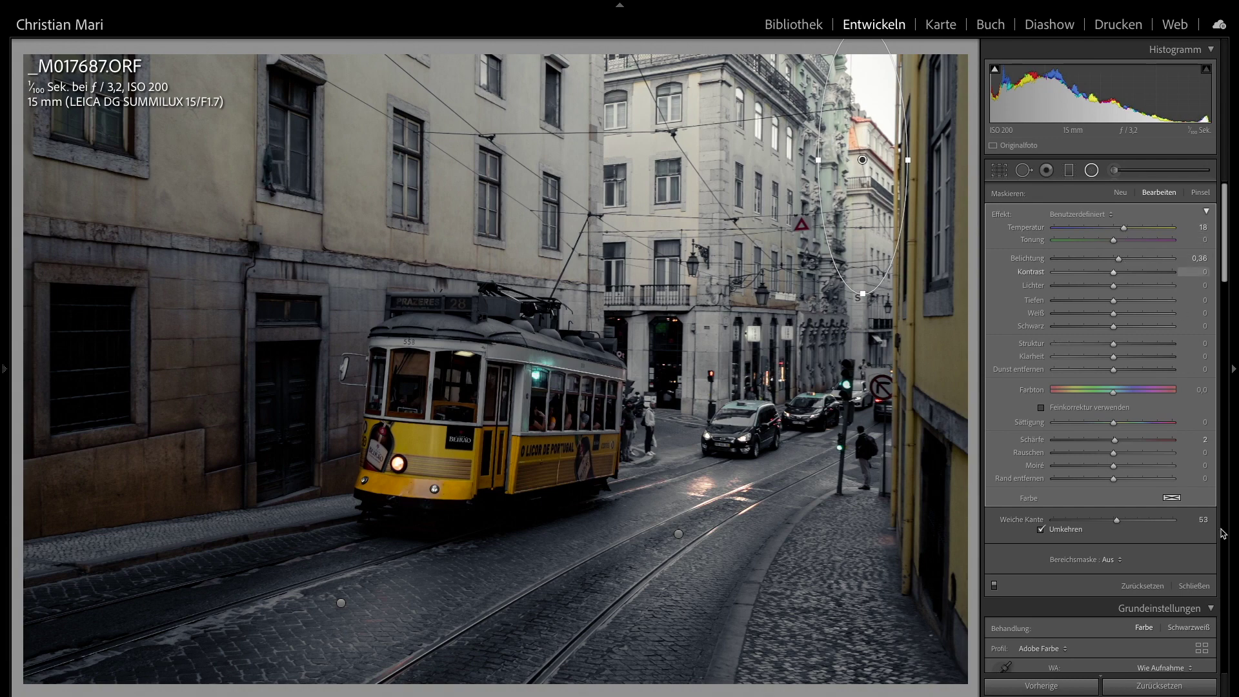
click(1195, 586)
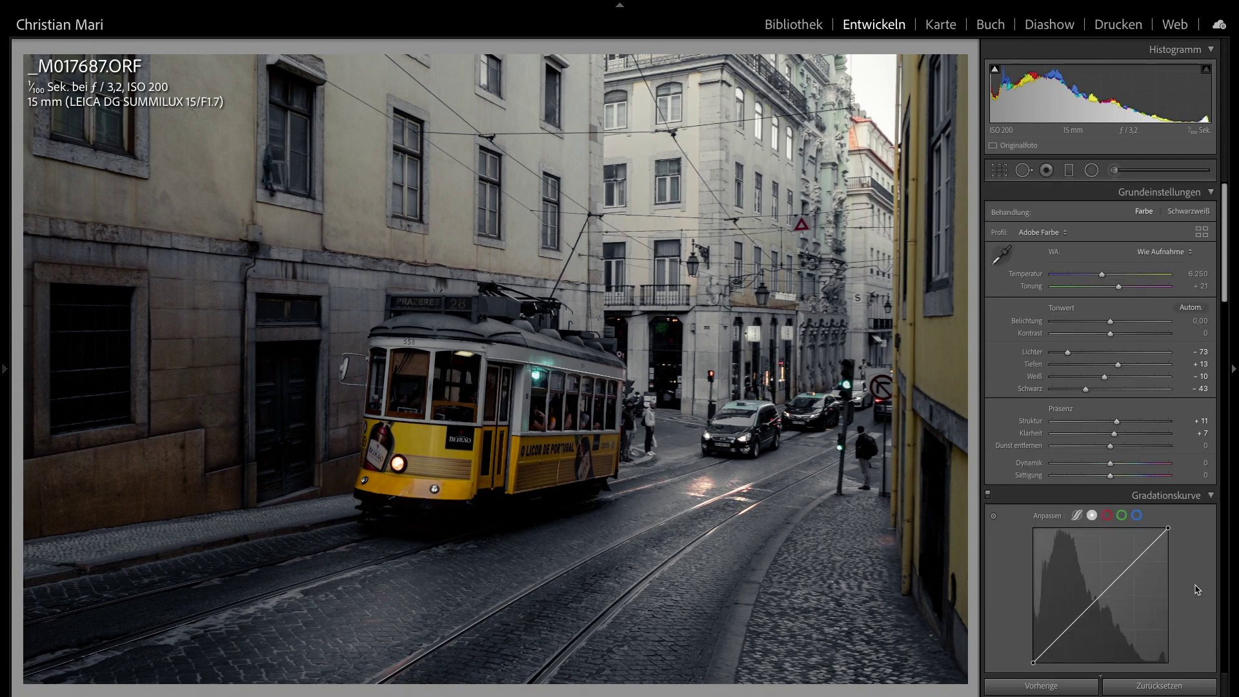
- Raise the global exposure to +0.10 and start an Adjustment Brush mask
drag(1111, 323, 1113, 323)
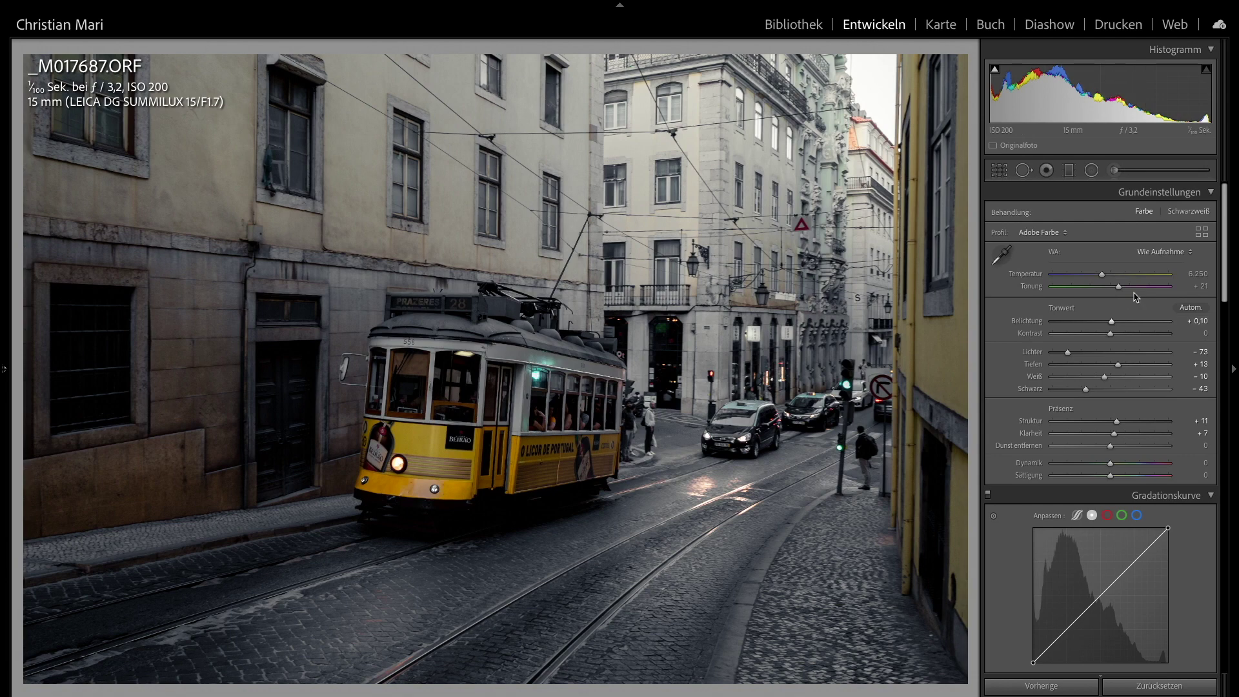
click(1115, 170)
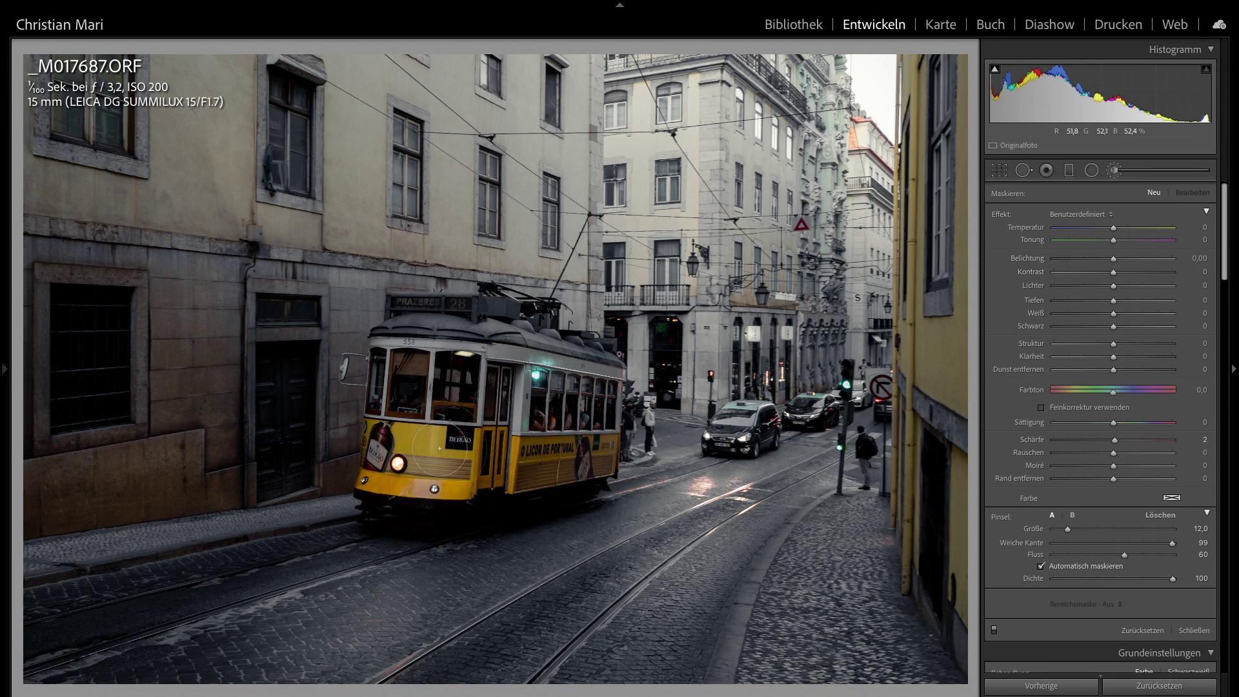
- Paint the brush mask over the tram's roof, front, side windows and lower body, then hide the overlay
drag(439, 442, 411, 418)
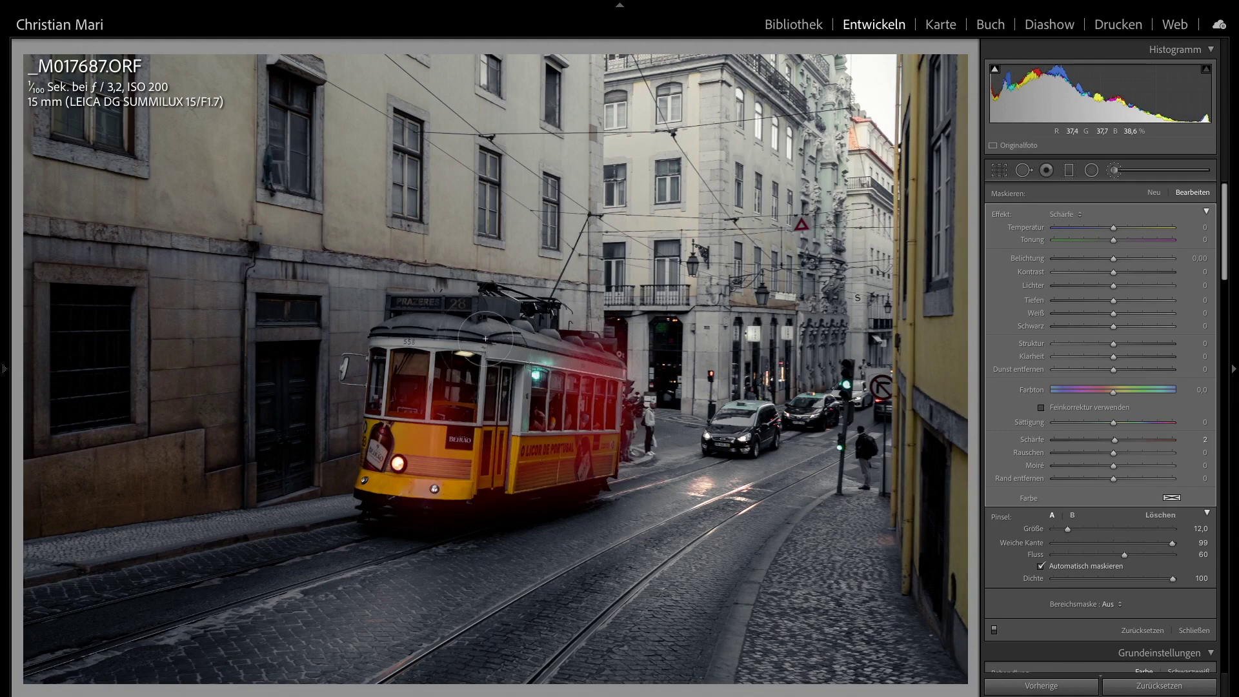
drag(485, 338, 394, 323)
drag(383, 421, 579, 476)
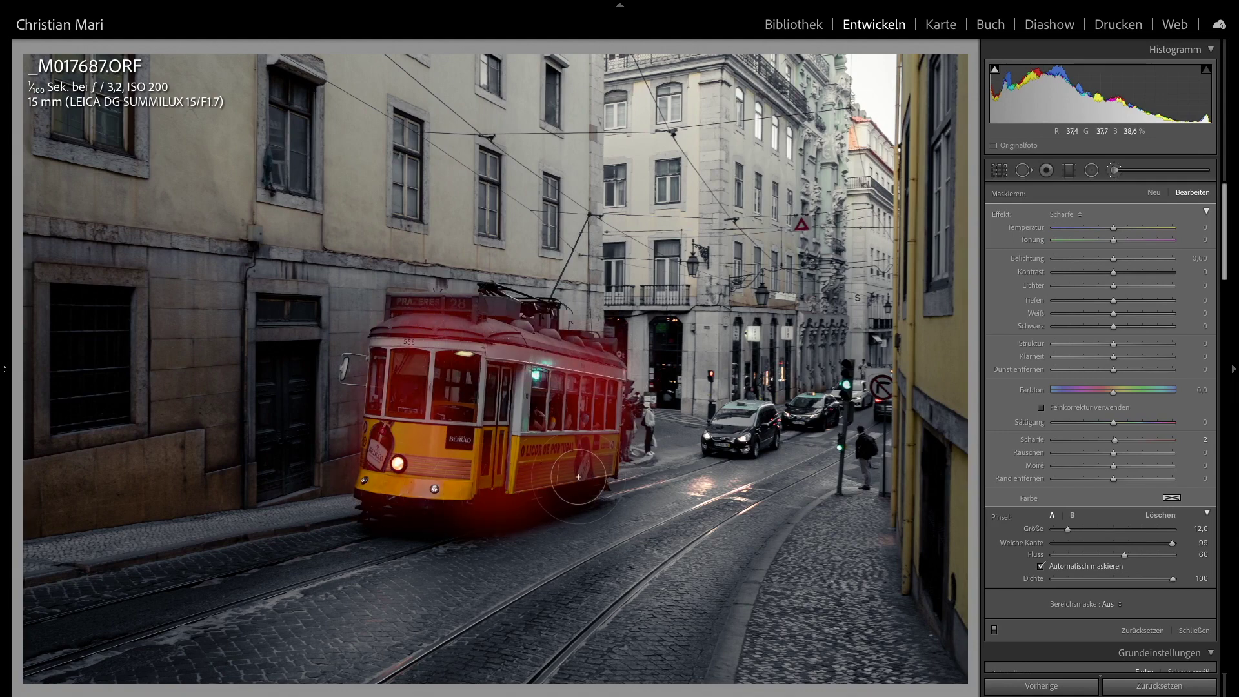
drag(486, 400, 608, 436)
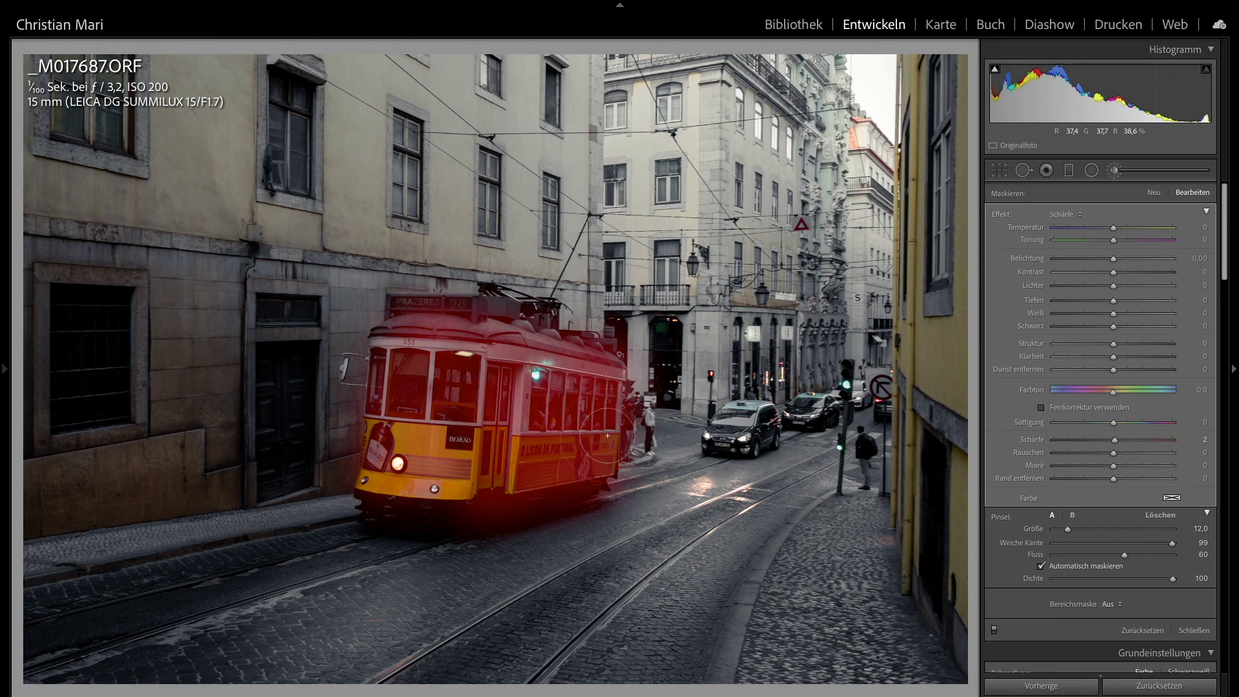
mouse_move(481, 317)
mouse_down()
mouse_move(395, 336)
mouse_move(408, 506)
mouse_move(507, 487)
mouse_move(426, 510)
mouse_move(371, 507)
mouse_move(391, 432)
mouse_move(477, 461)
mouse_move(549, 422)
mouse_move(591, 413)
mouse_move(594, 432)
mouse_up()
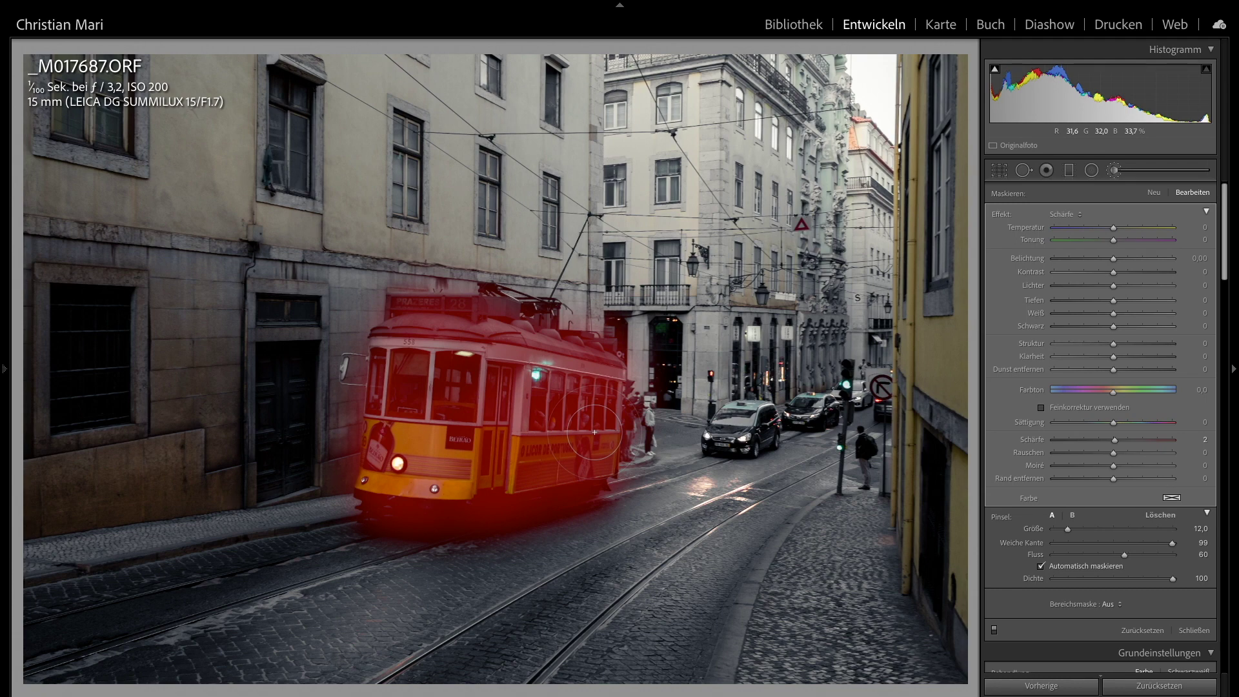
key(o)
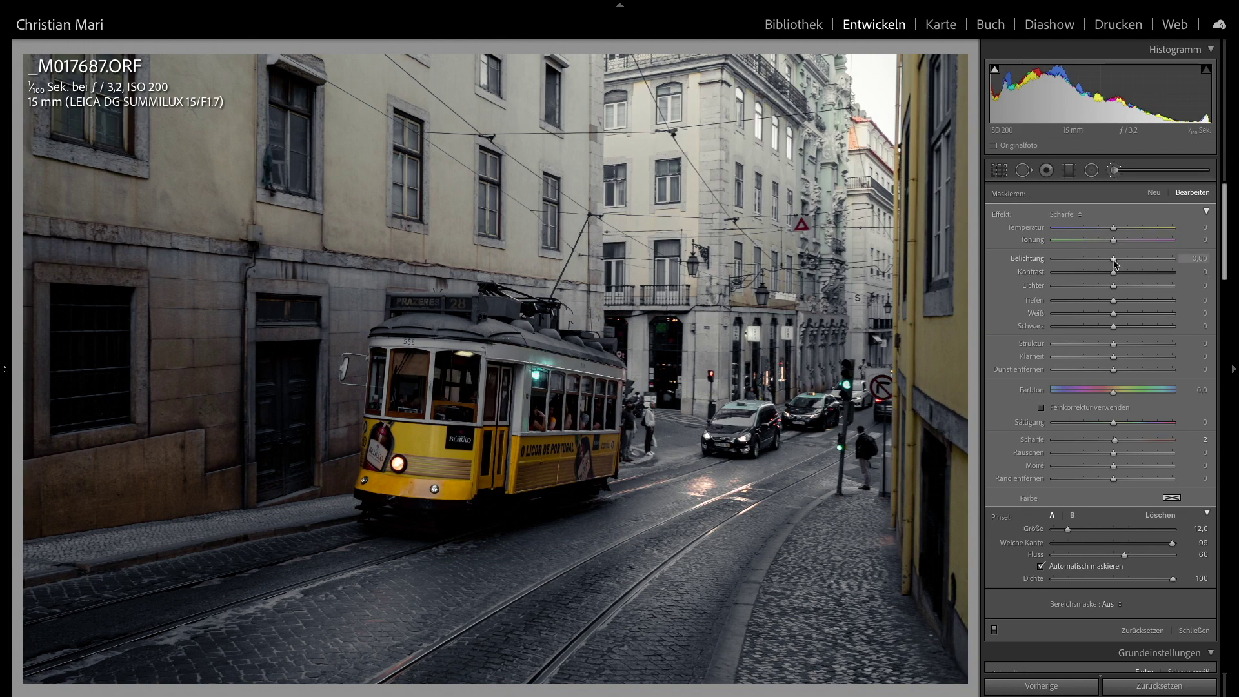
- Set the tram mask's exposure to 0.98 and its shadows to 40
drag(1119, 263, 1154, 263)
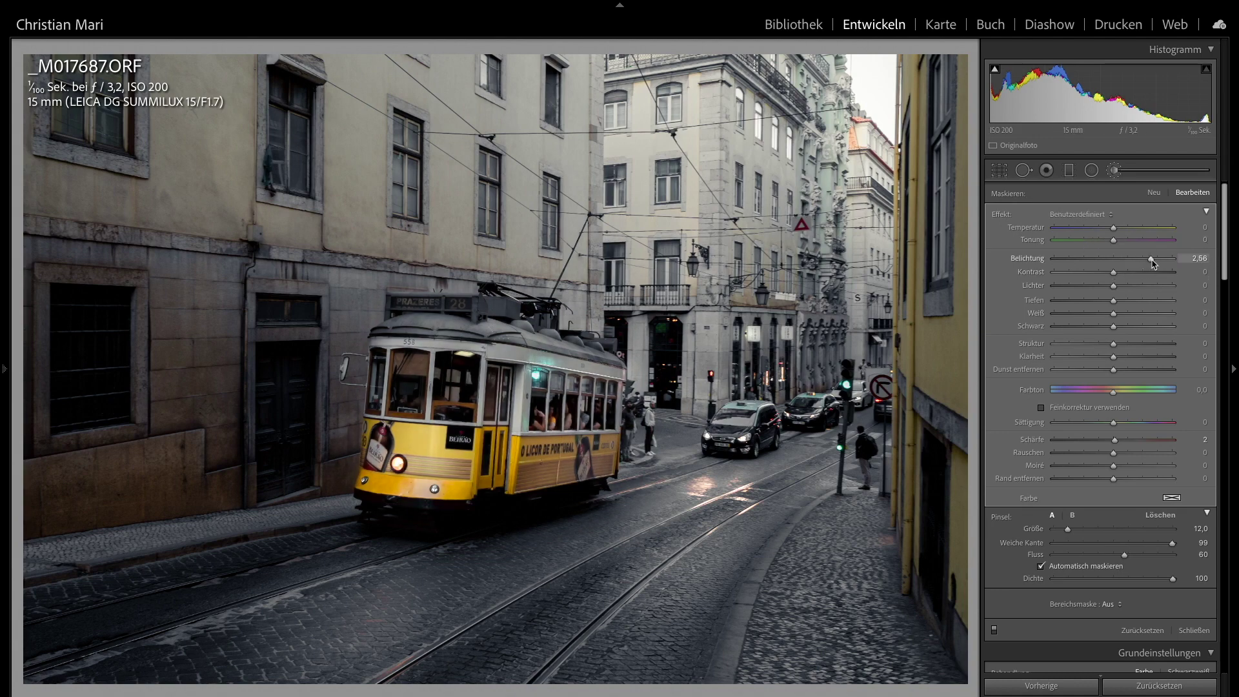
mouse_move(1120, 264)
mouse_down()
mouse_move(1210, 262)
mouse_move(1125, 263)
mouse_up()
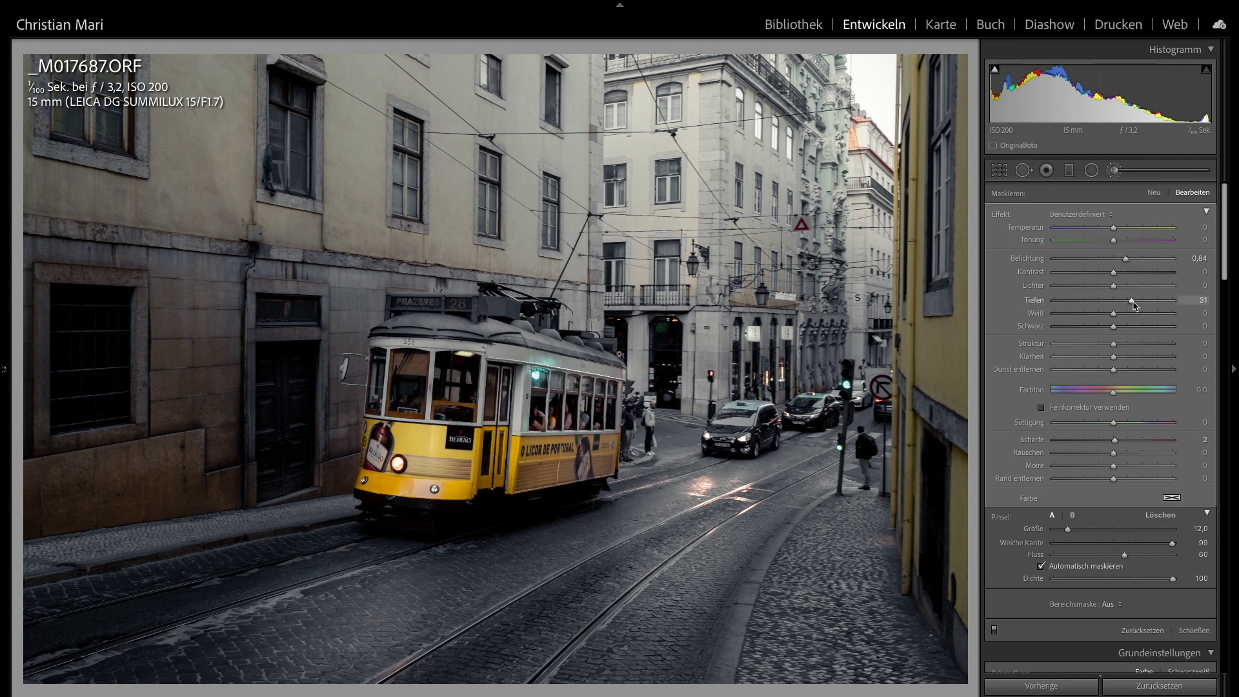
drag(1140, 301, 1138, 301)
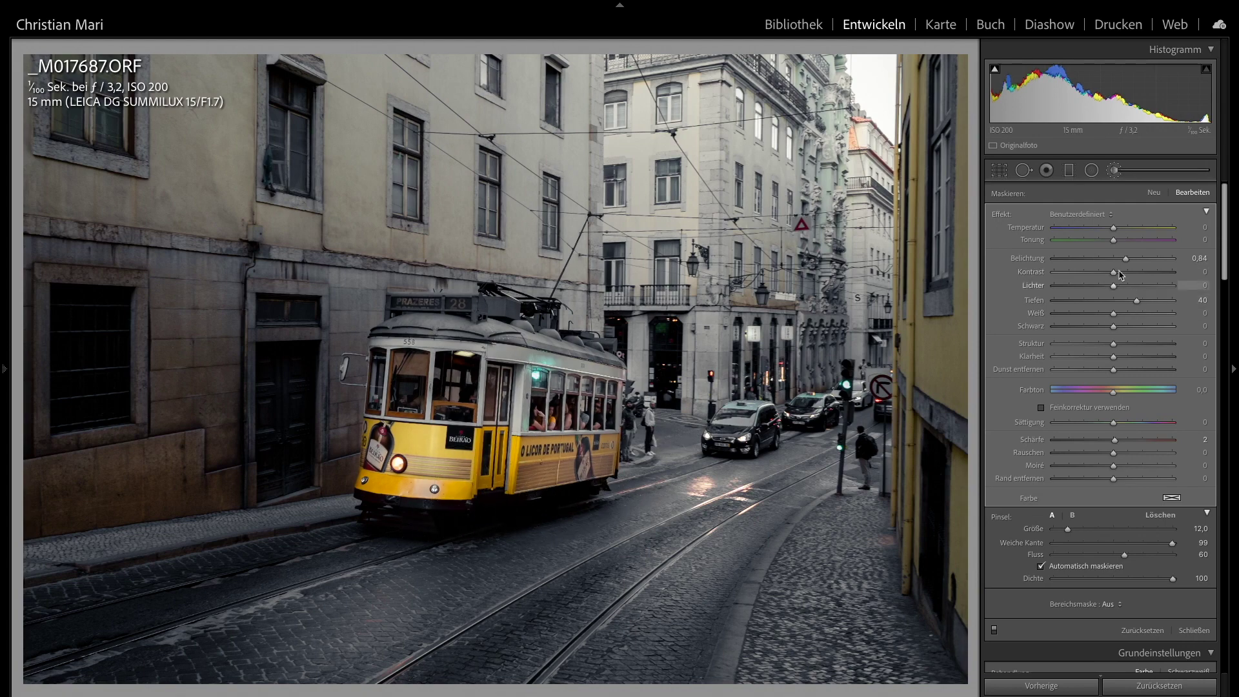
drag(1127, 261, 1128, 261)
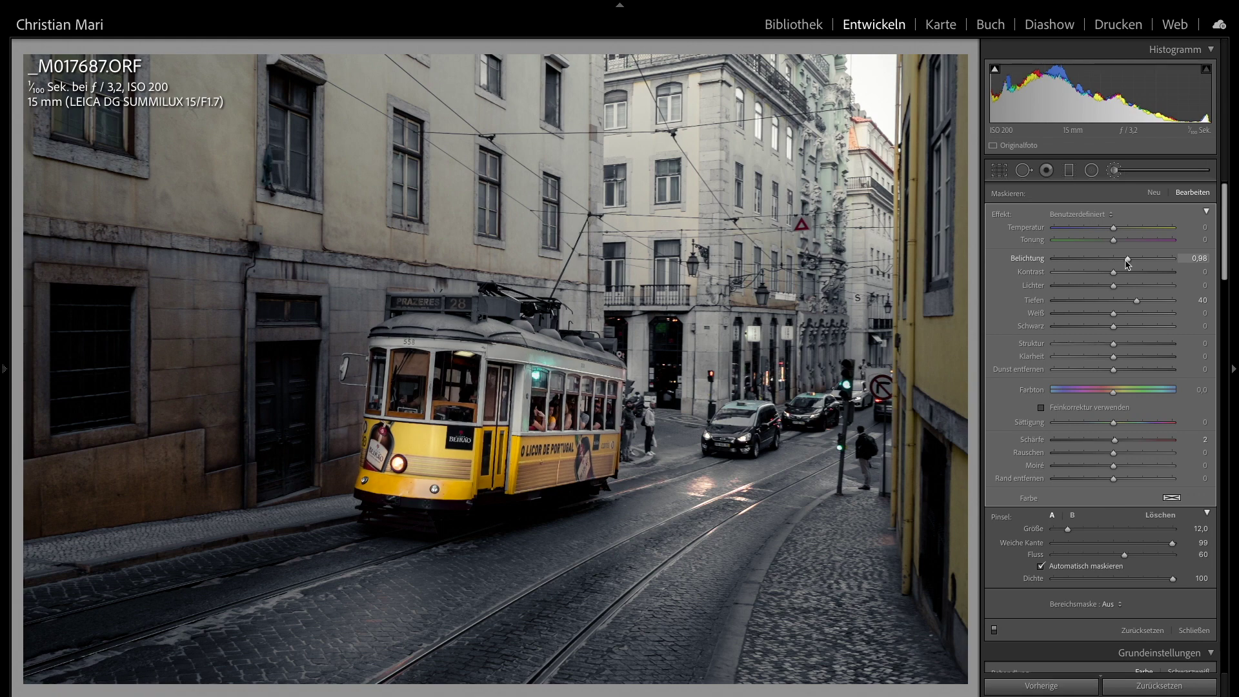
- Extend the tram mask along its roof edge and lower edge
scroll(389, 346, down, 4)
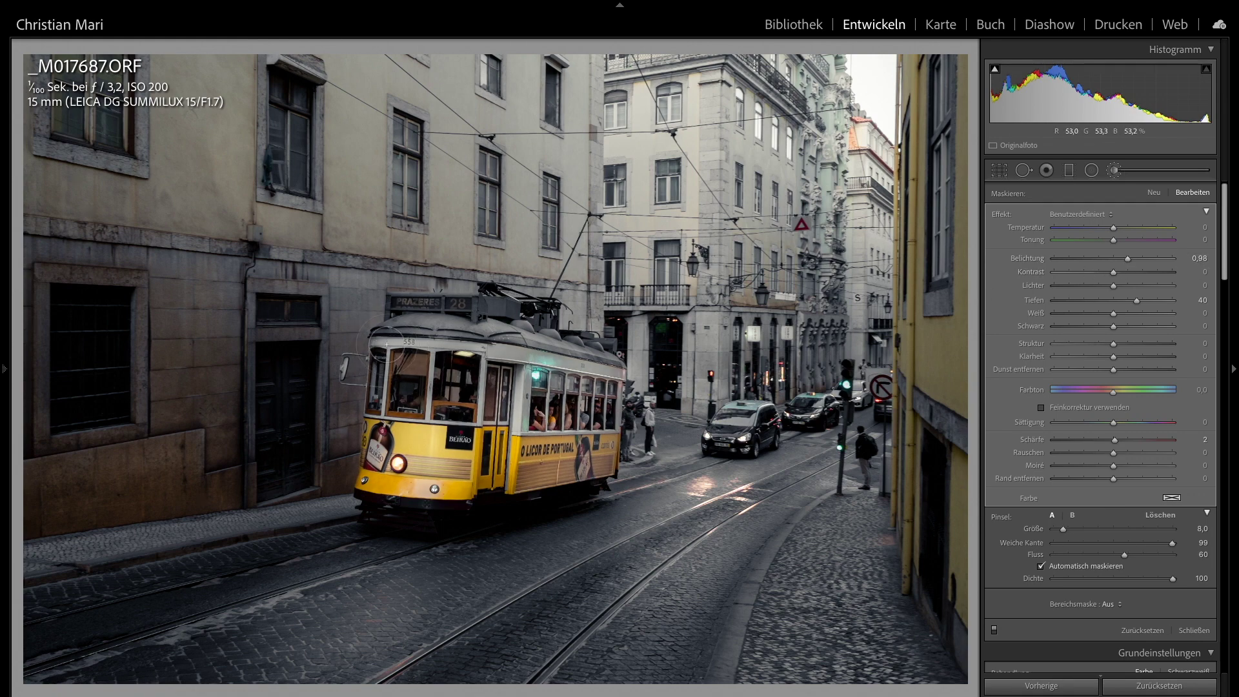
drag(424, 322, 539, 341)
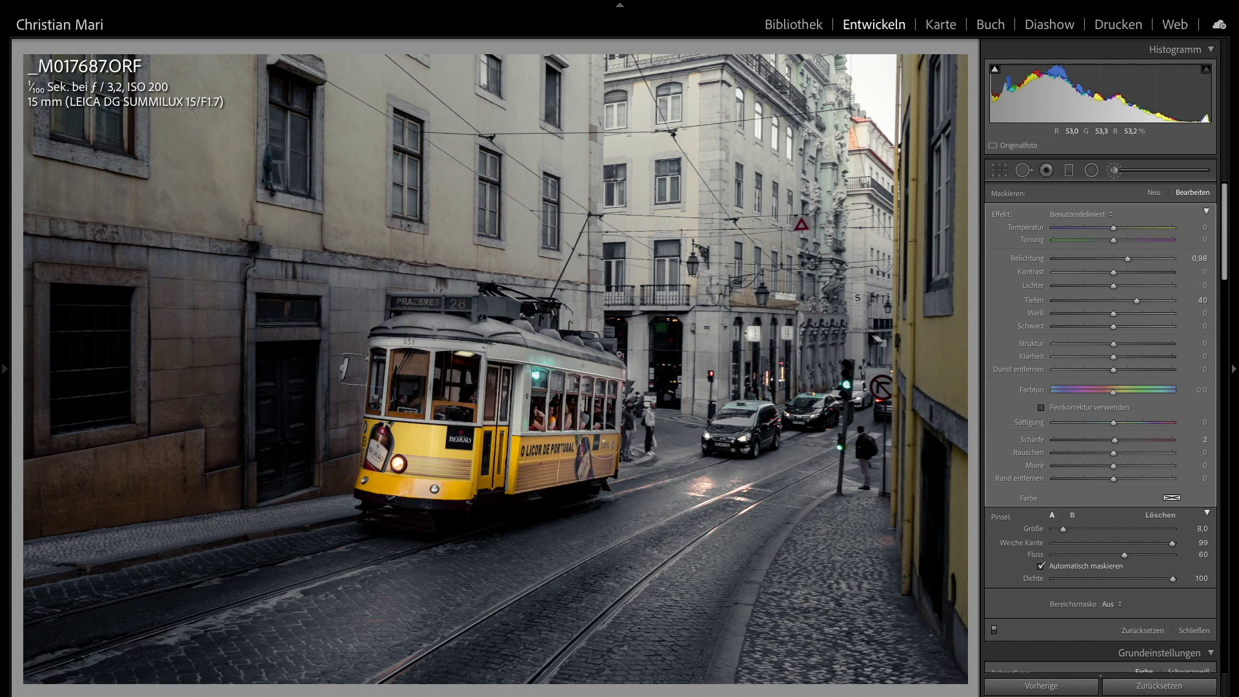
mouse_move(593, 468)
mouse_down()
mouse_move(562, 491)
mouse_move(392, 510)
mouse_up()
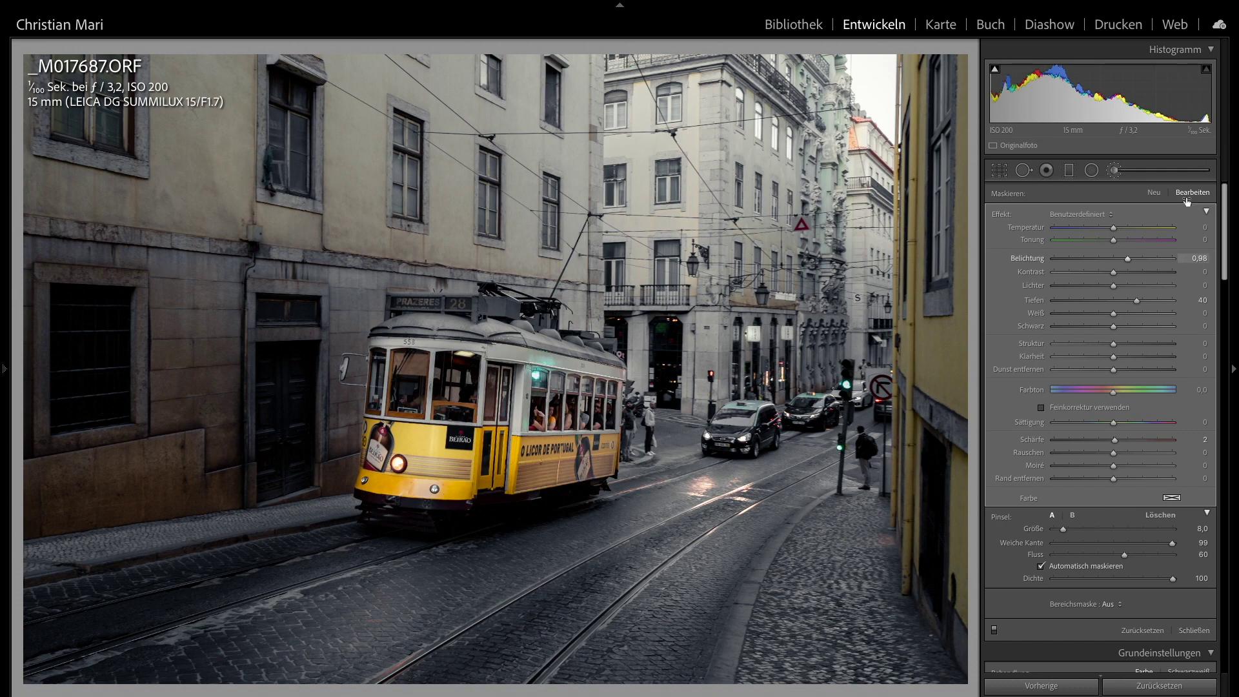
click(1154, 193)
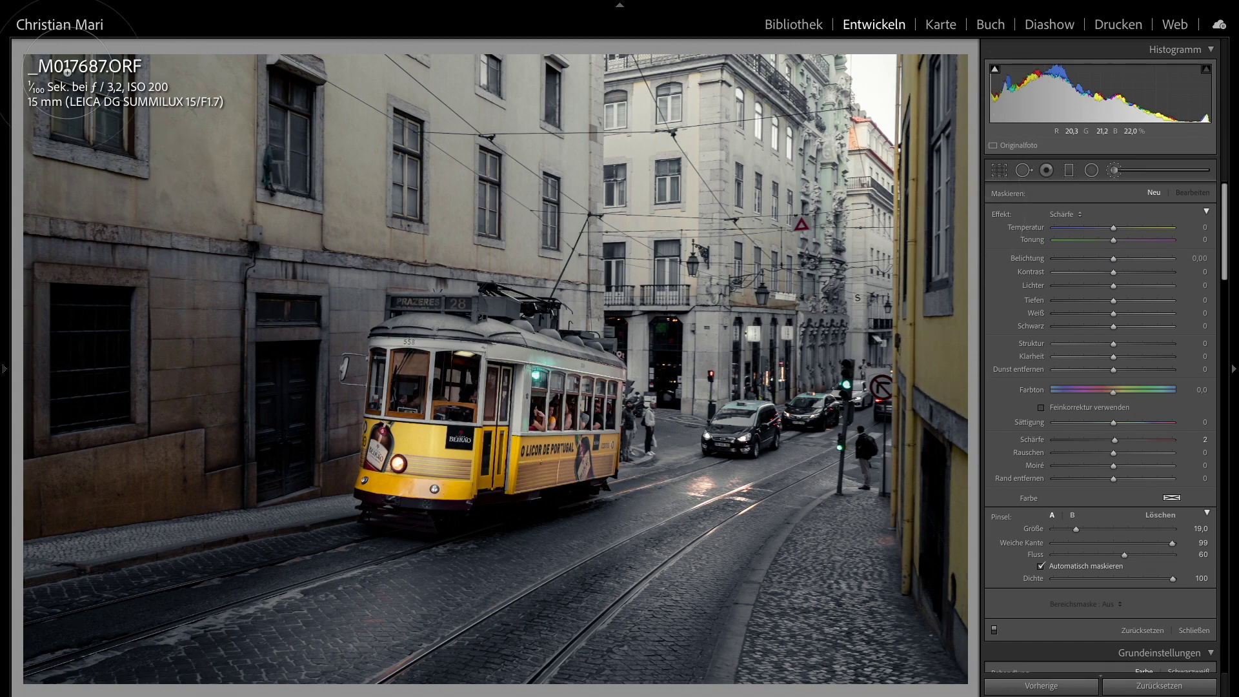
- Paint a brush mask over the left building, foreground street and right buildings at exposure −1.09
mouse_move(83, 345)
mouse_down()
mouse_move(242, 669)
mouse_move(797, 600)
mouse_move(919, 602)
mouse_move(95, 536)
mouse_move(57, 476)
mouse_up()
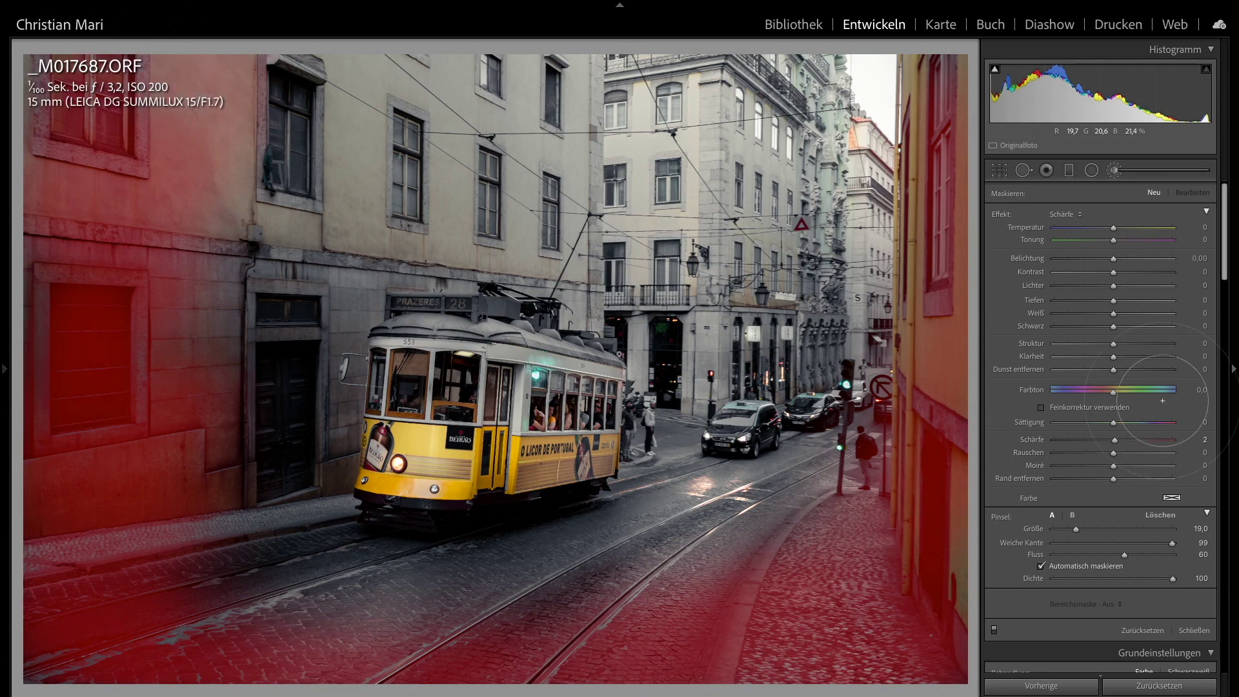
drag(816, 686, 1136, 445)
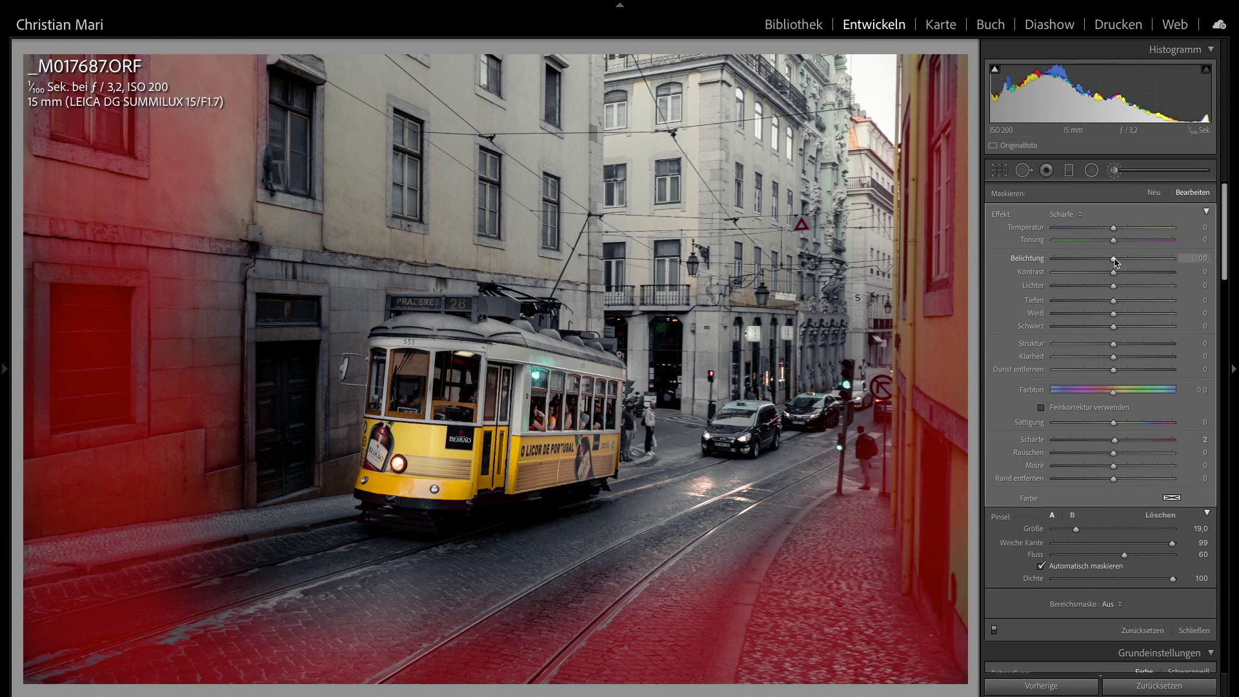
key(o)
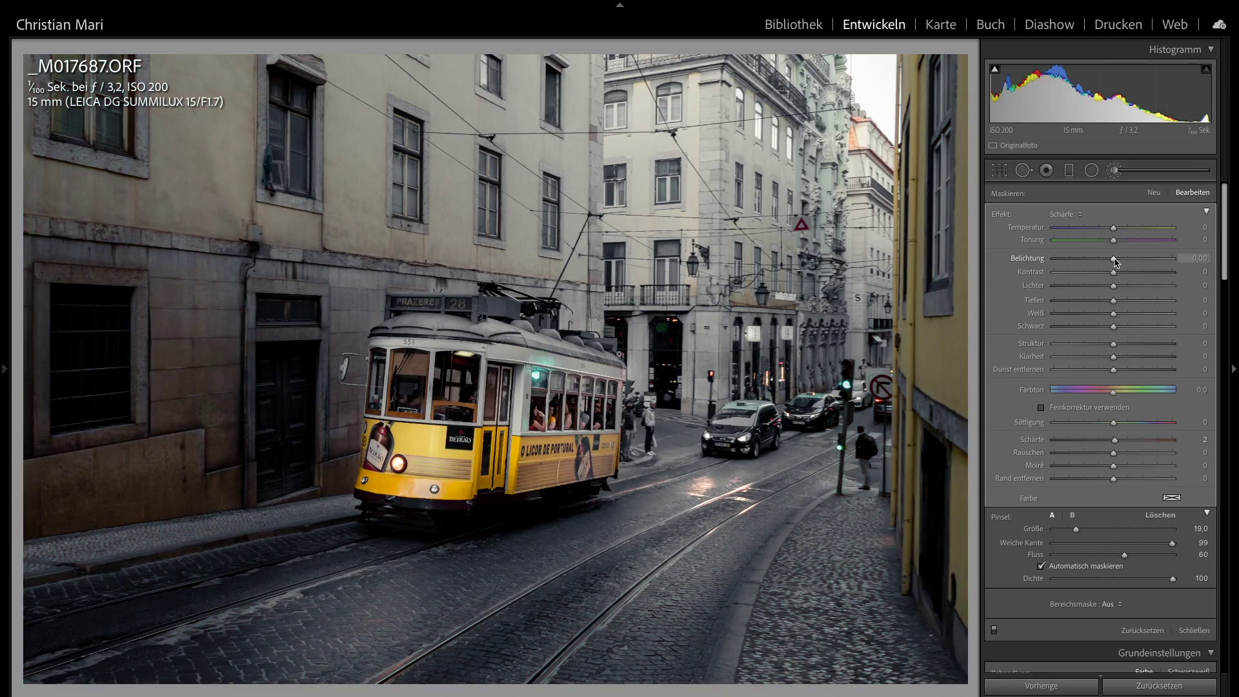
drag(1104, 260, 1102, 261)
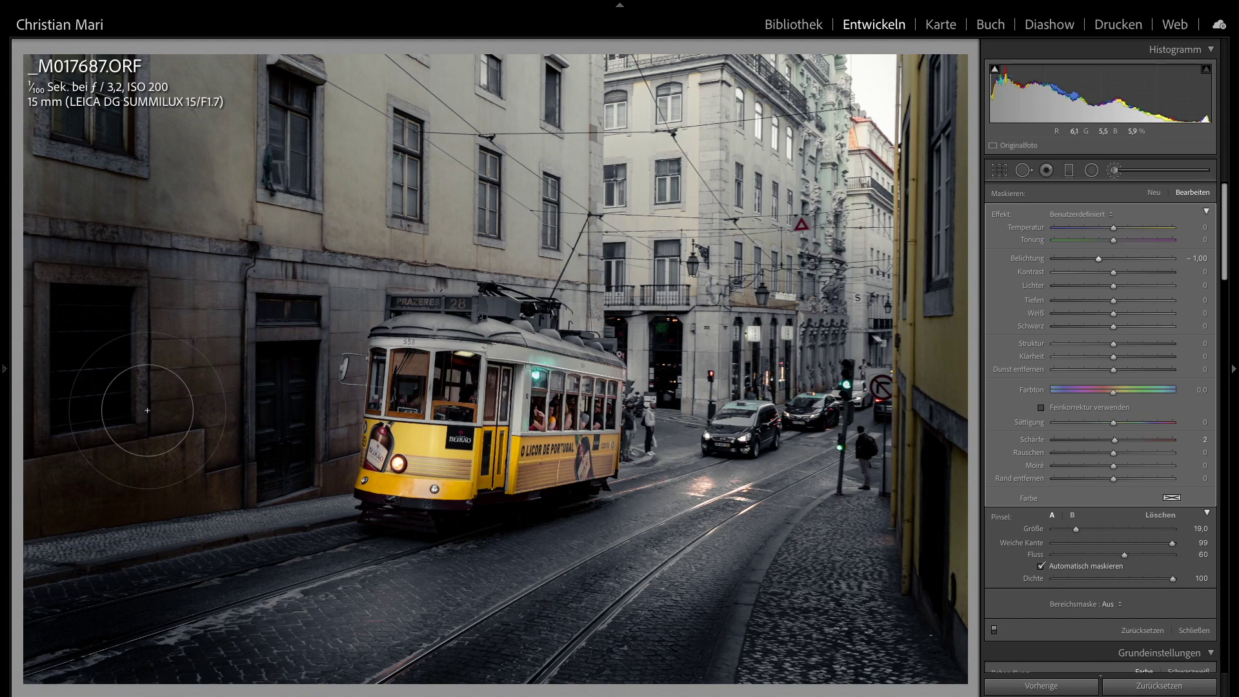
click(1202, 632)
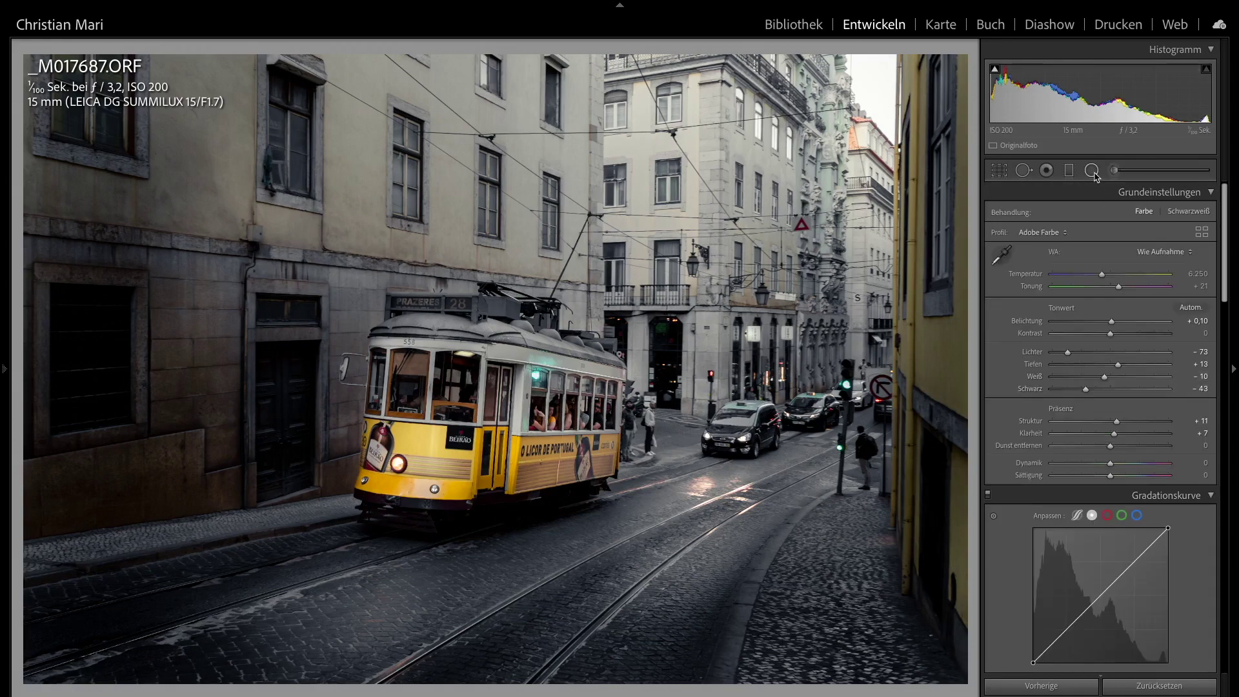
- Nudge the street ellipse, then widen, rotate and move the road radial mask beside the tram
key(shift+m)
drag(339, 603, 324, 591)
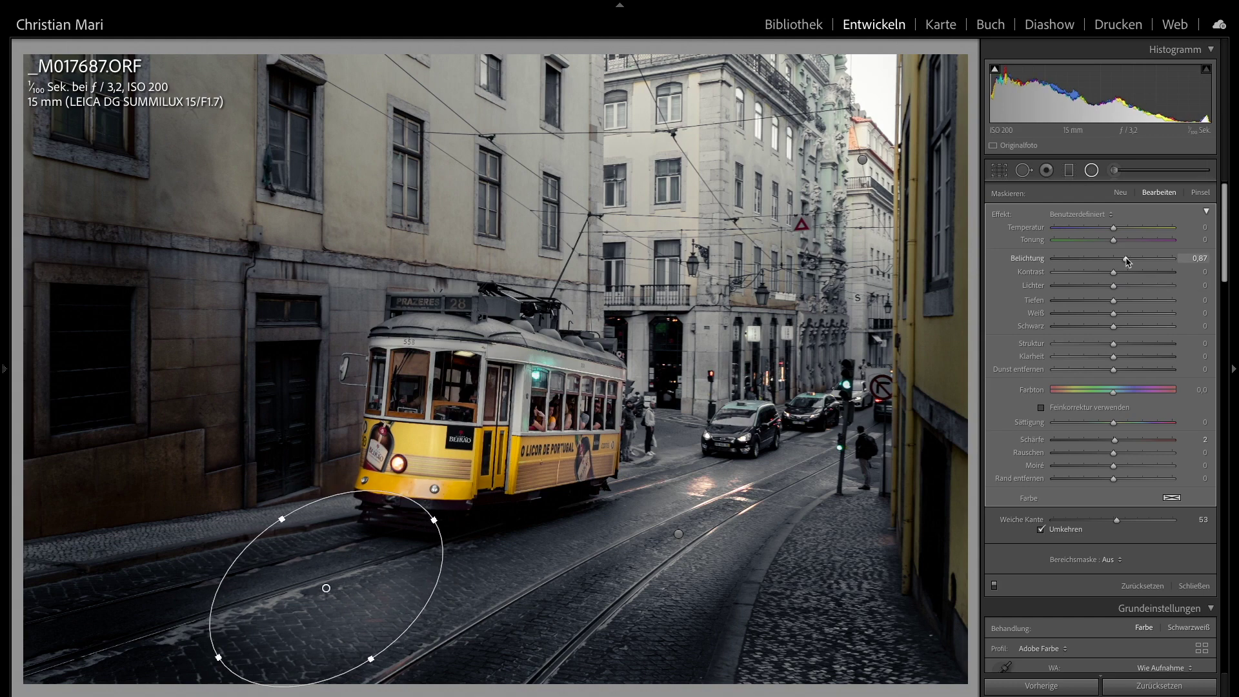
click(678, 534)
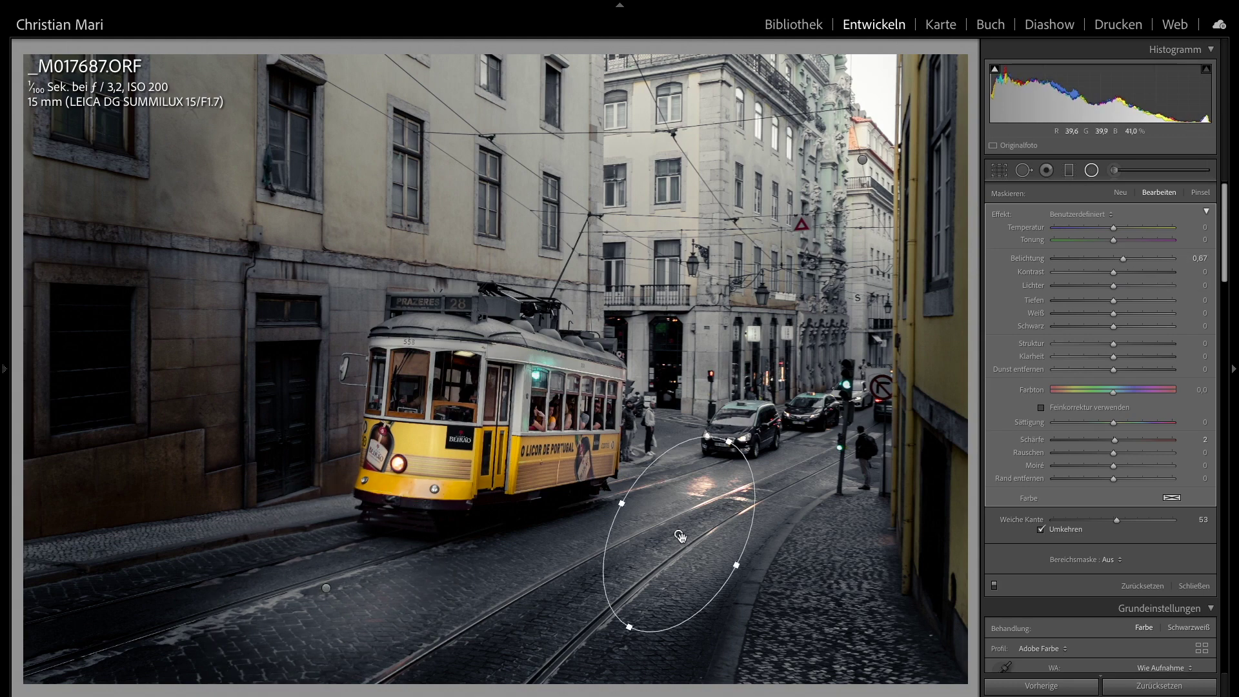
drag(680, 533, 683, 534)
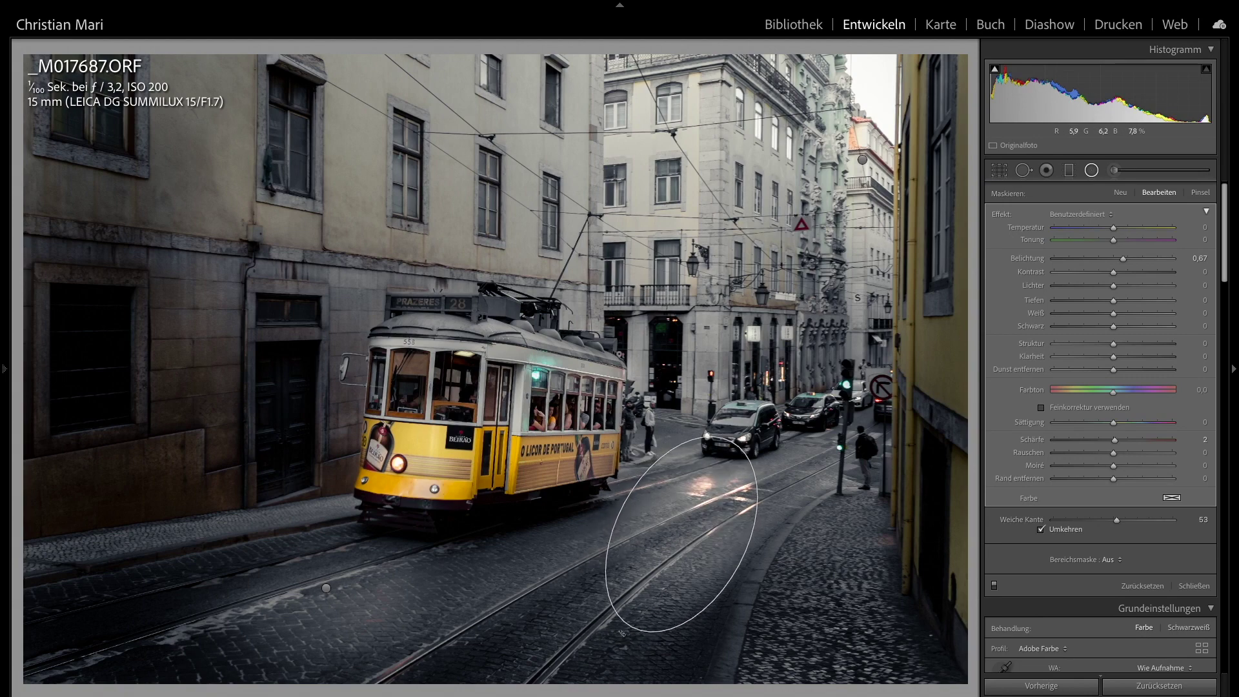
drag(627, 634, 608, 627)
drag(683, 572, 665, 566)
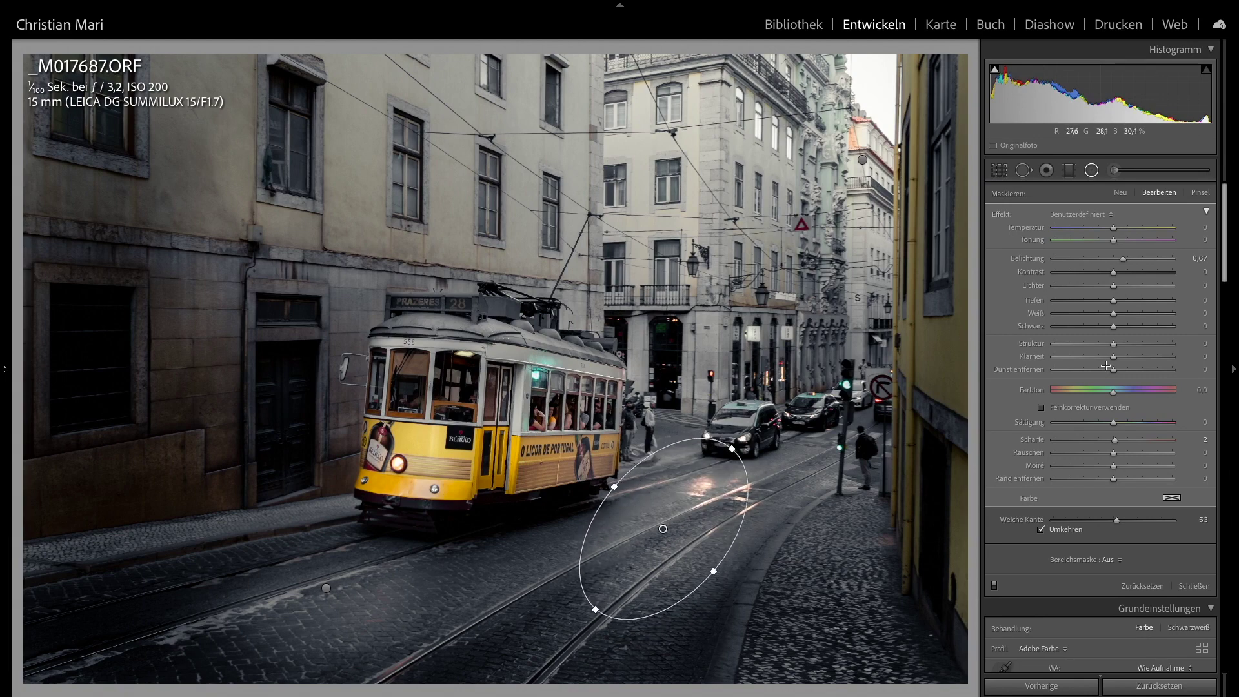
key(Return)
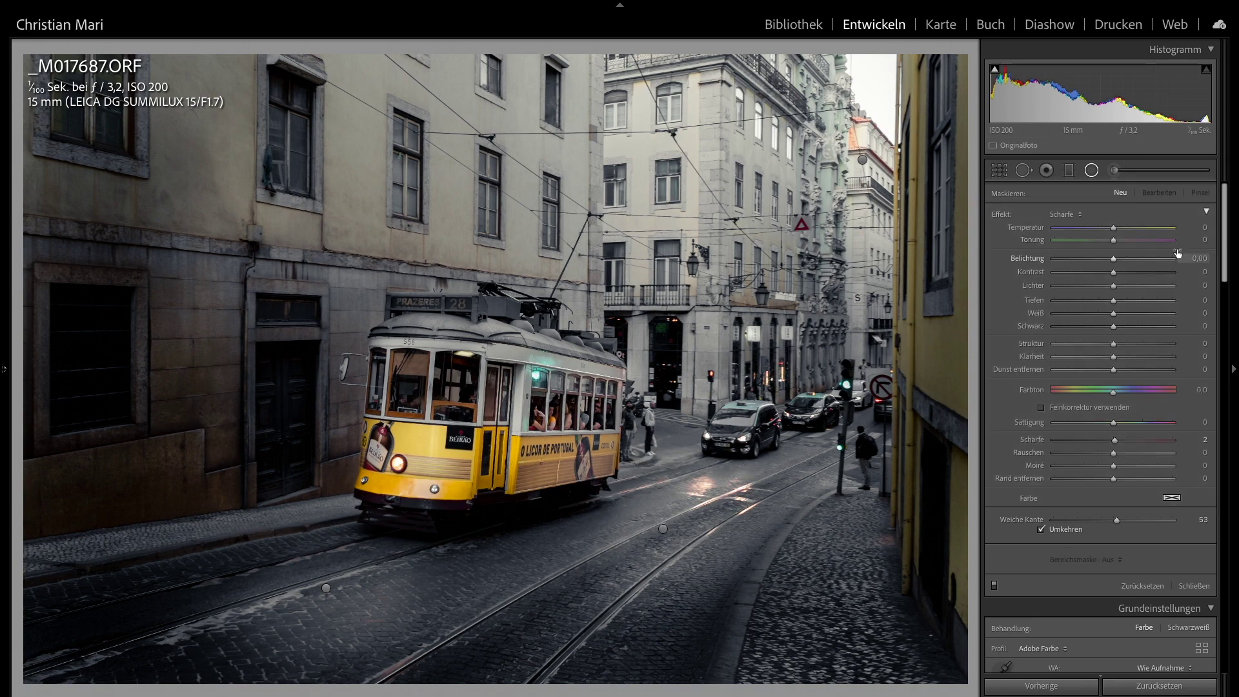
click(1000, 169)
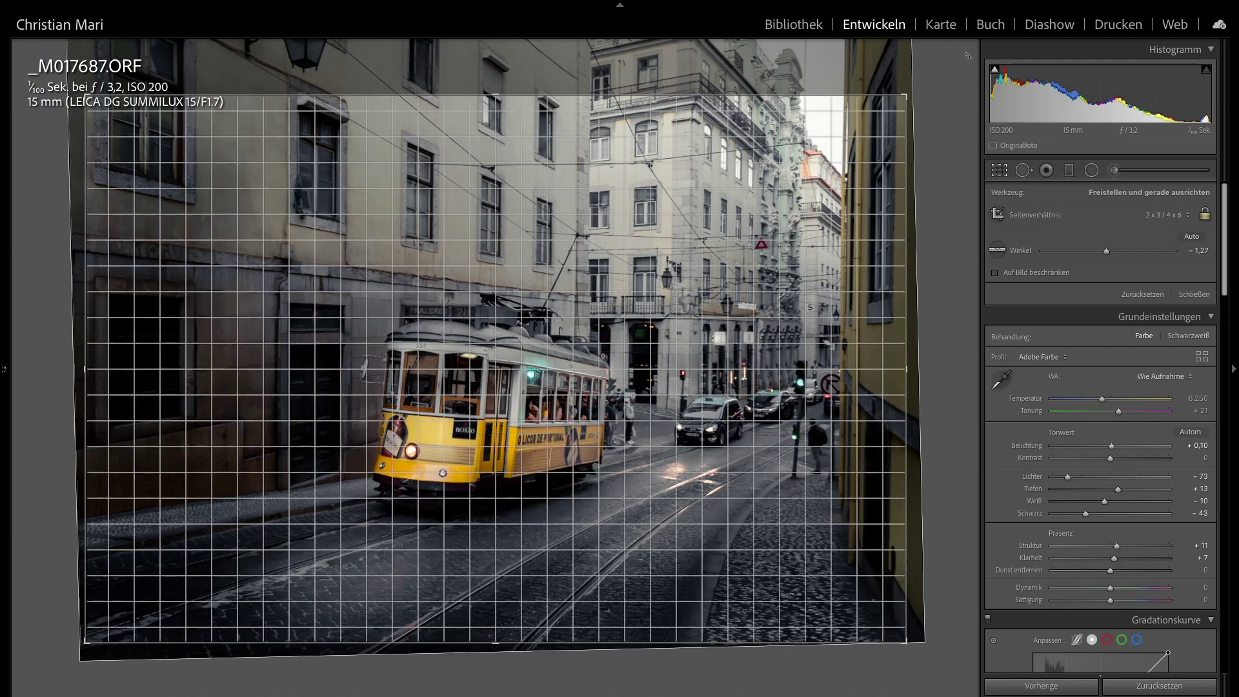
- Commit the crop, set Vibrance to +6 and switch the profile to Adobe Kräftig
key(Return)
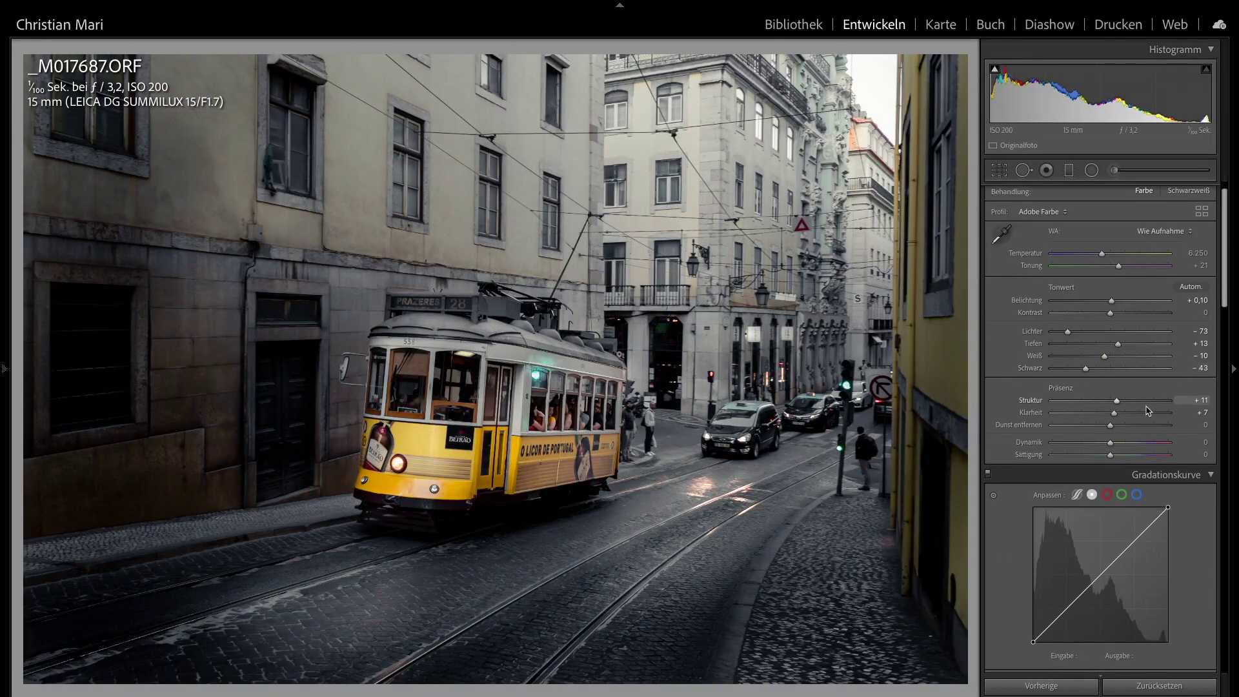
scroll(1124, 417, down, 2)
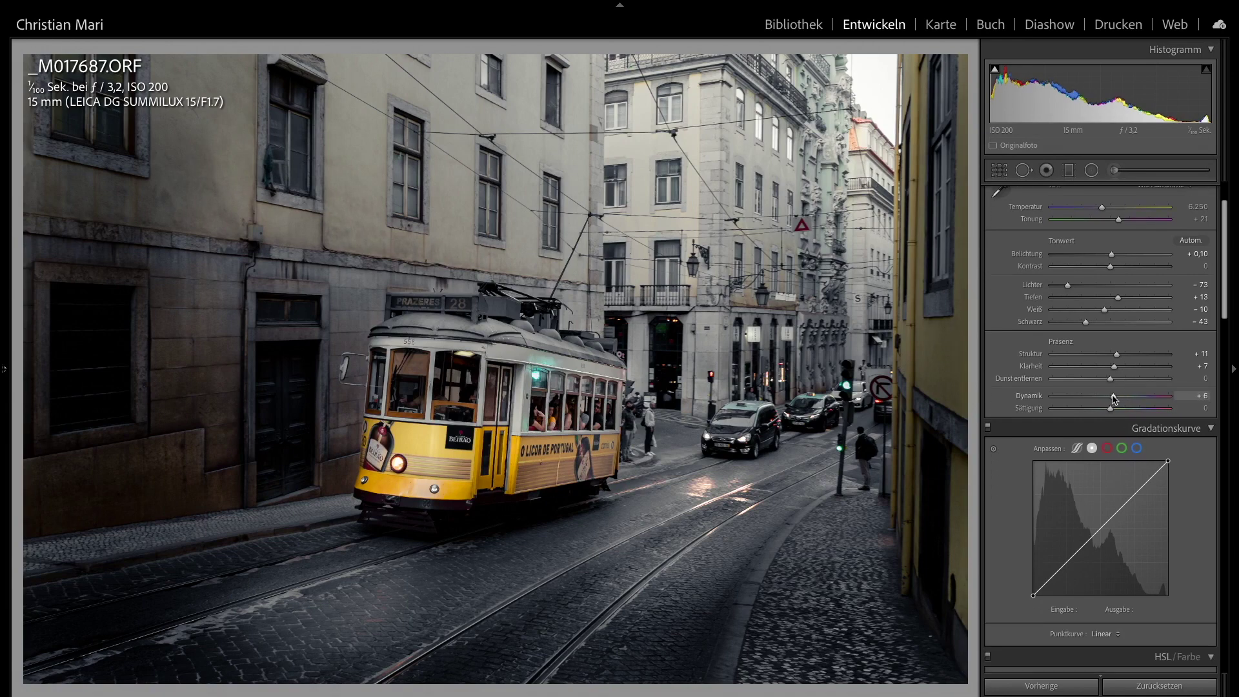
scroll(1162, 264, up, 3)
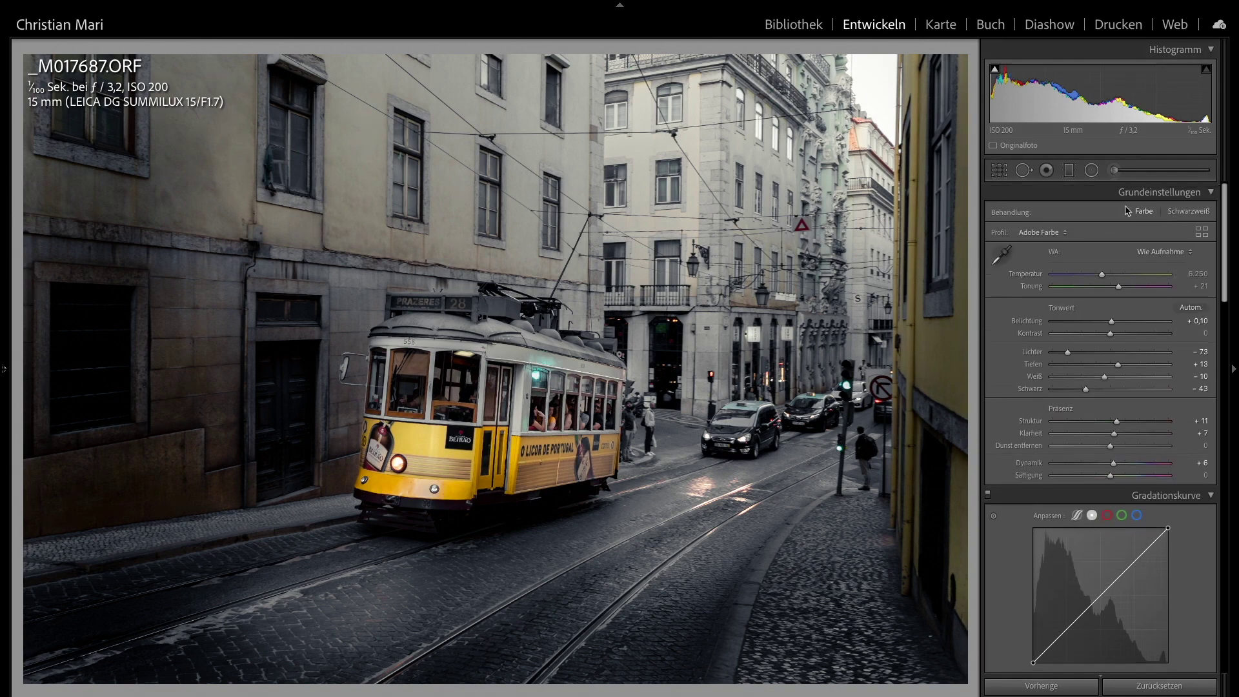
click(1067, 234)
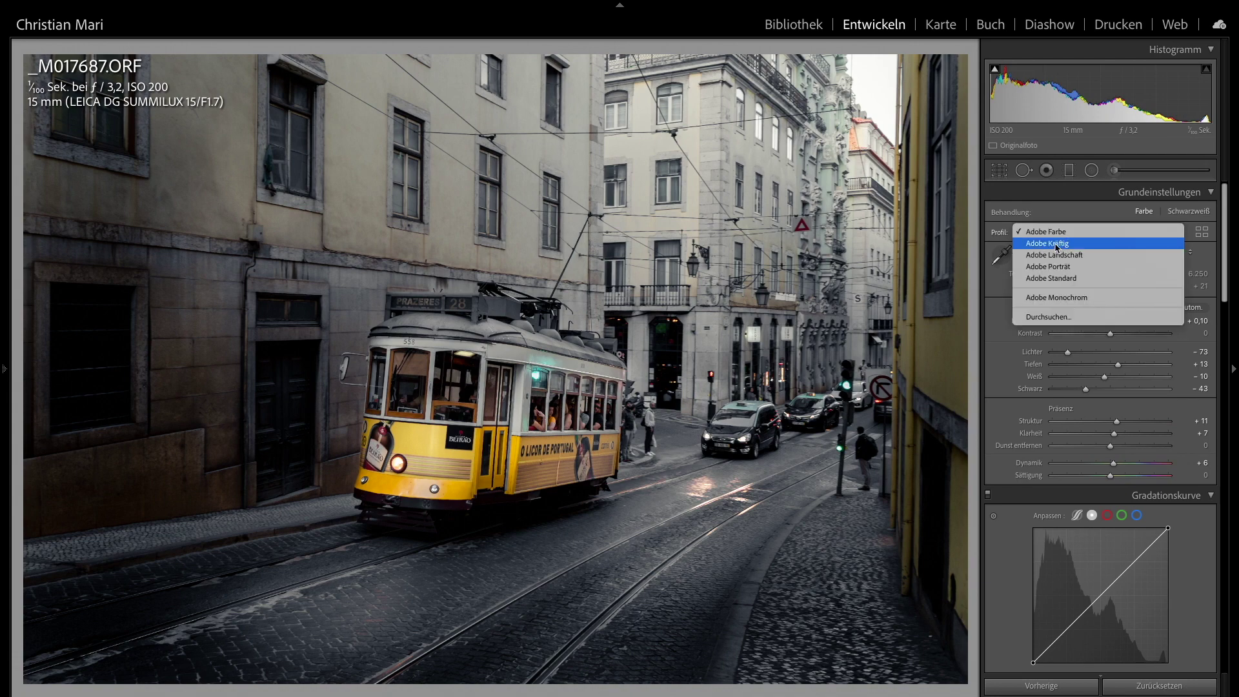
click(1057, 244)
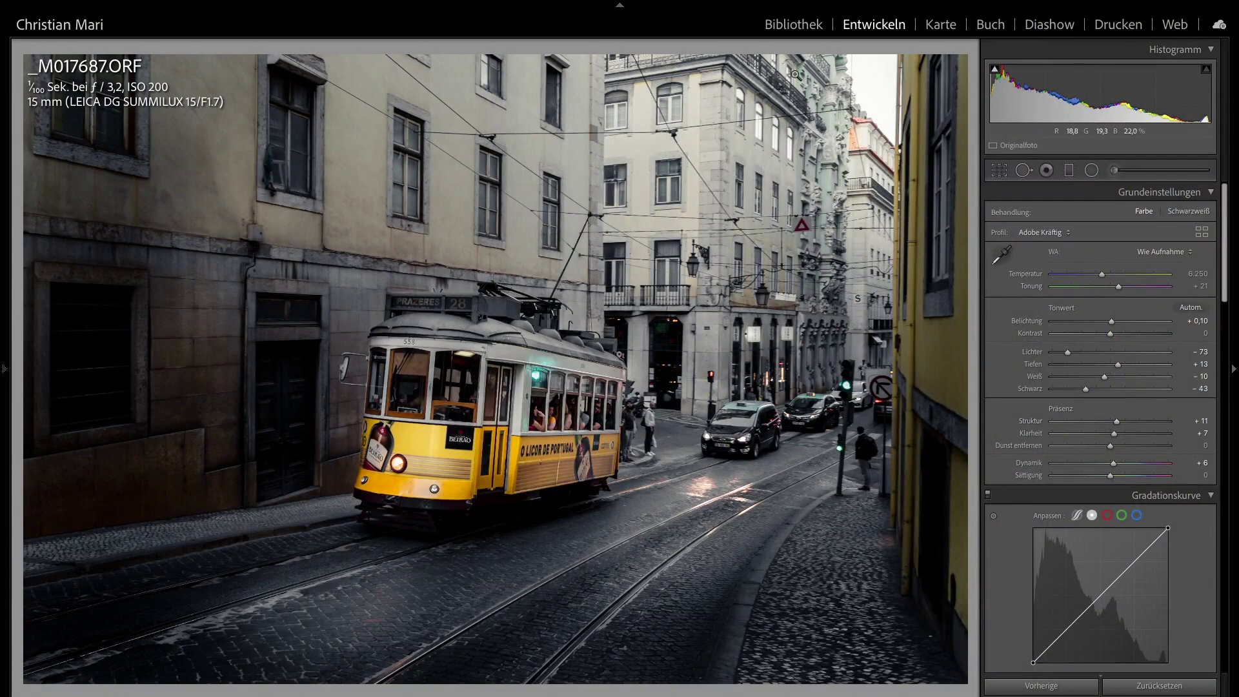
key(e)
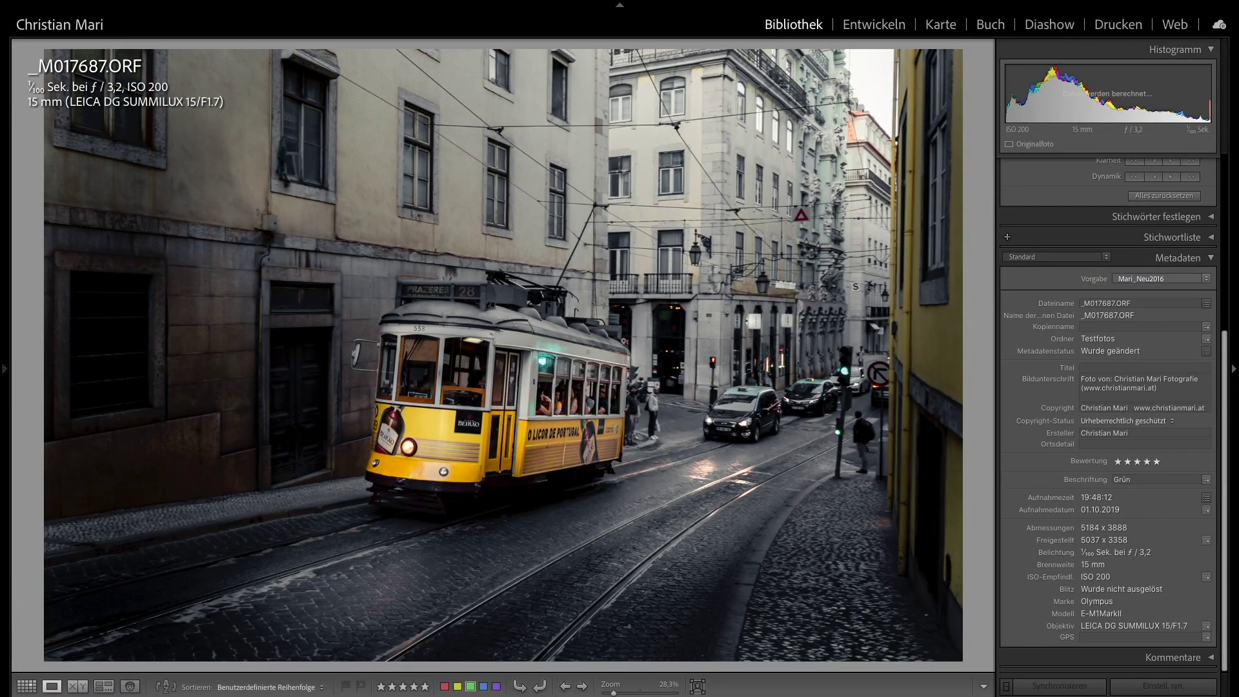
- Show the left panels in Develop and expand the History list
click(5, 371)
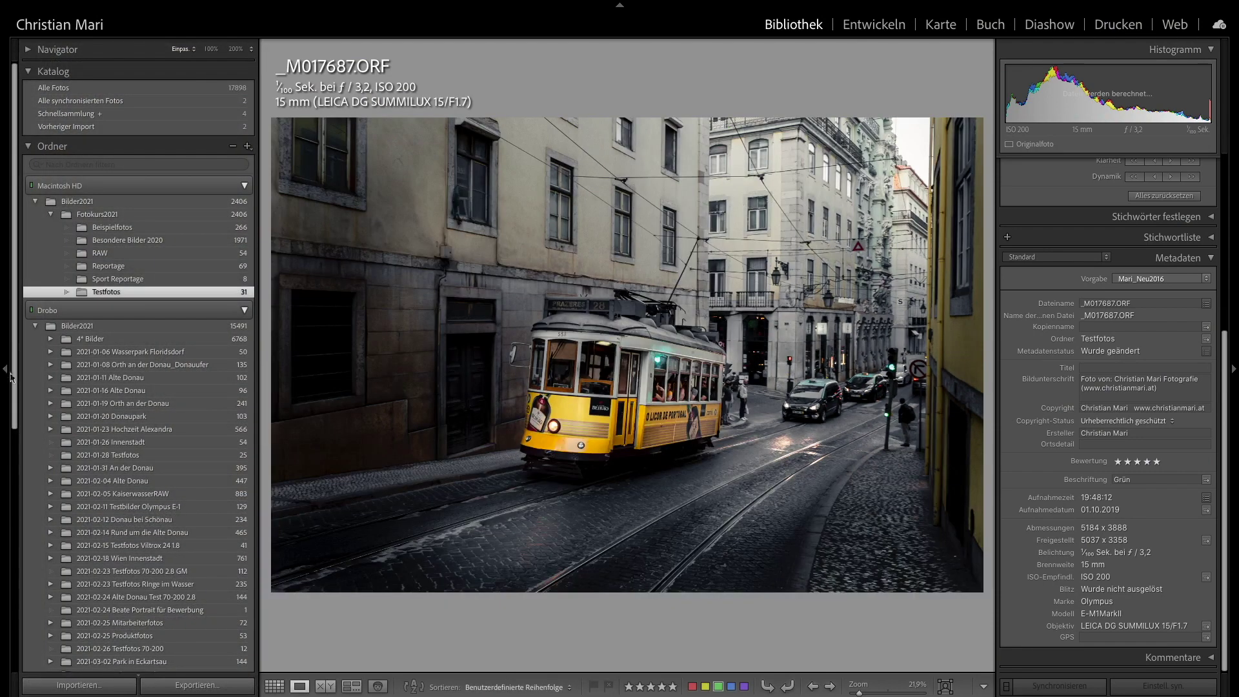
click(244, 312)
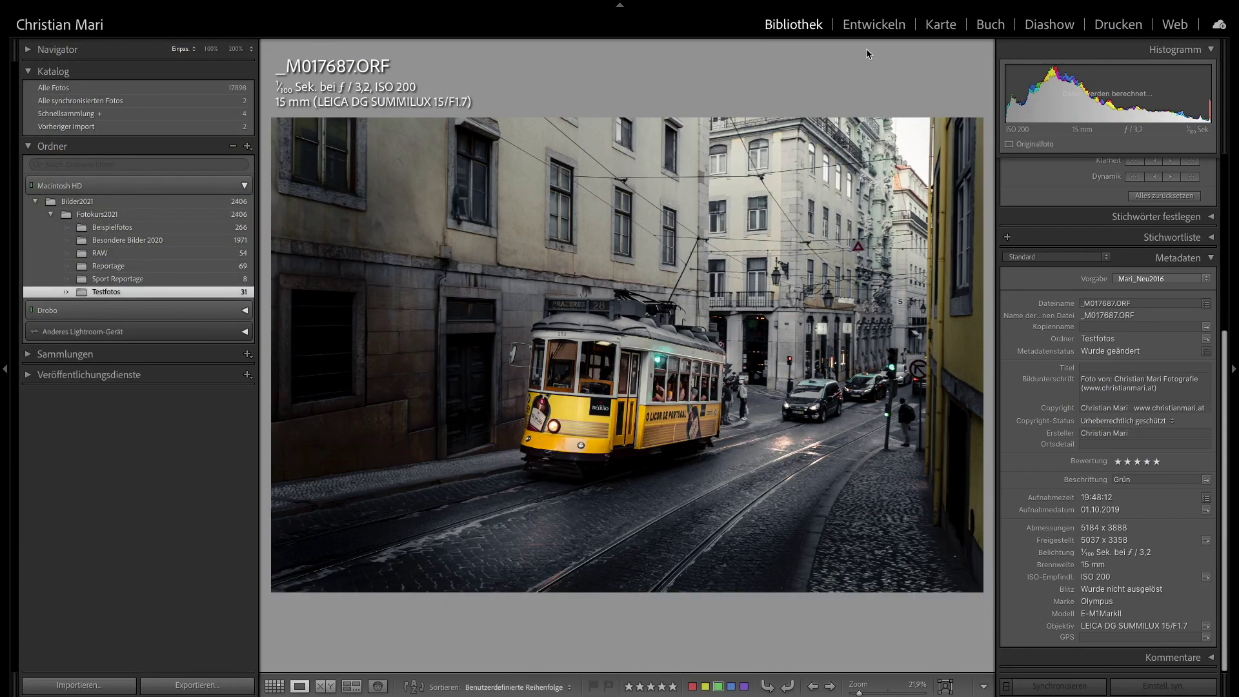
click(874, 26)
click(6, 372)
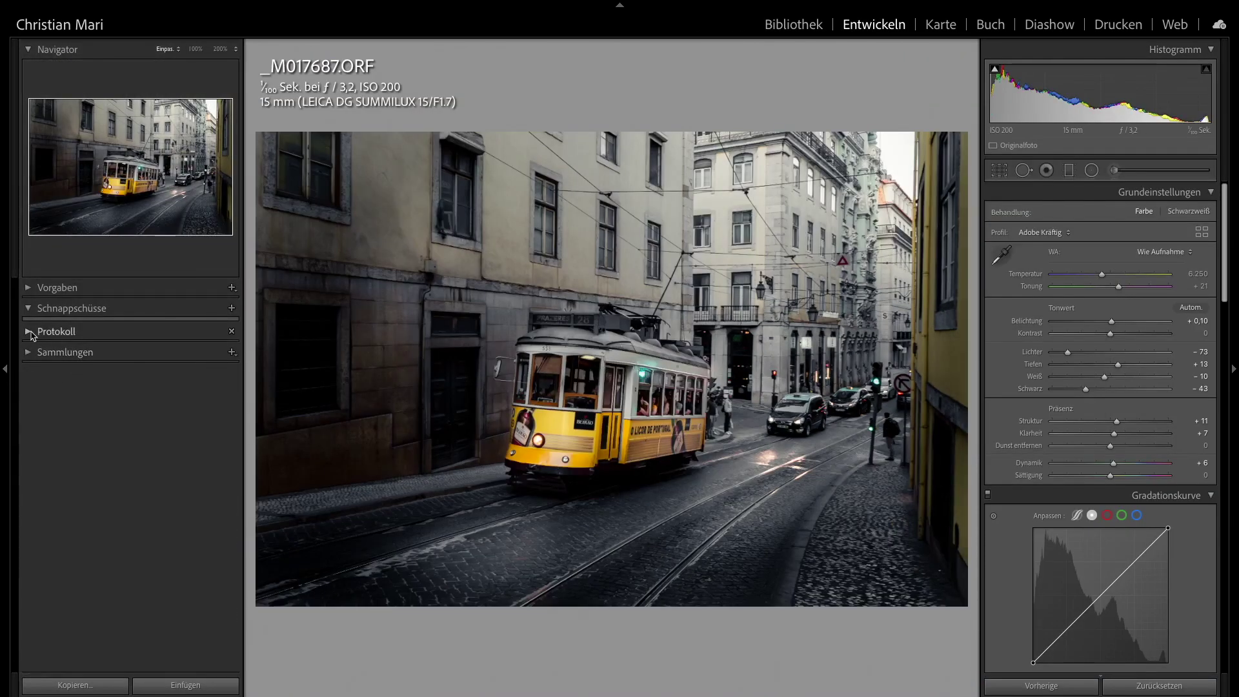
click(29, 331)
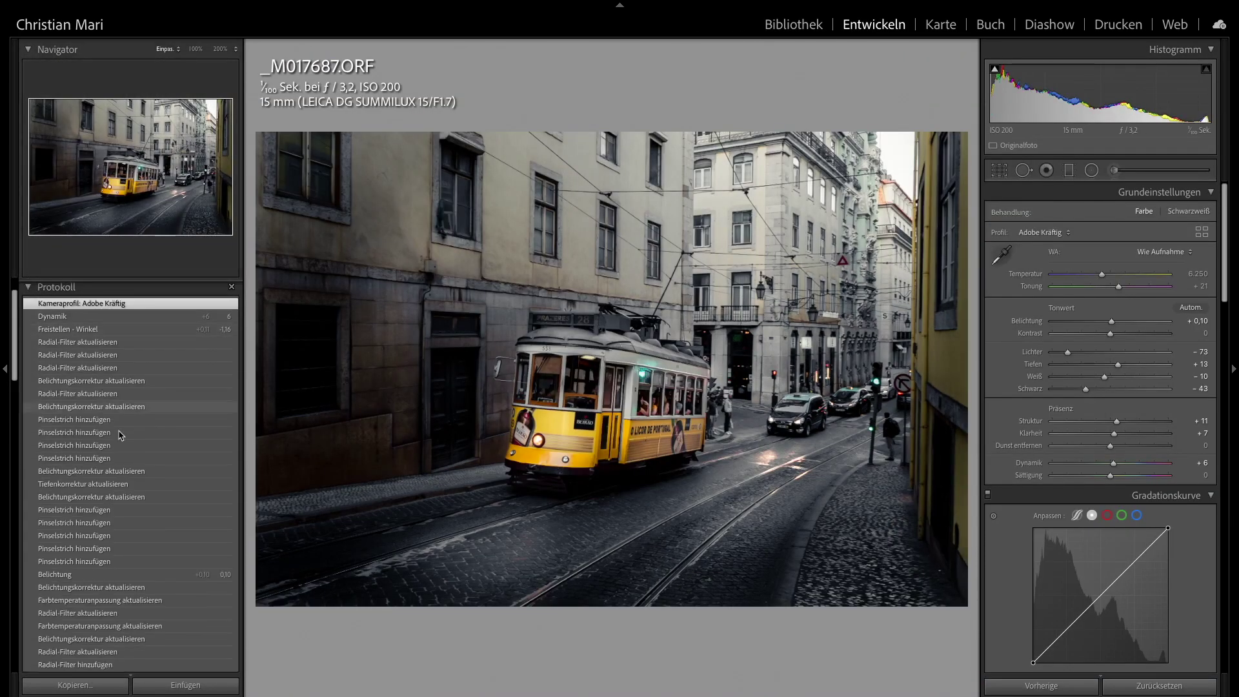
- Preview the original Import state, then return to the latest Adobe Kräftig history step
scroll(133, 416, down, 5)
scroll(138, 403, down, 5)
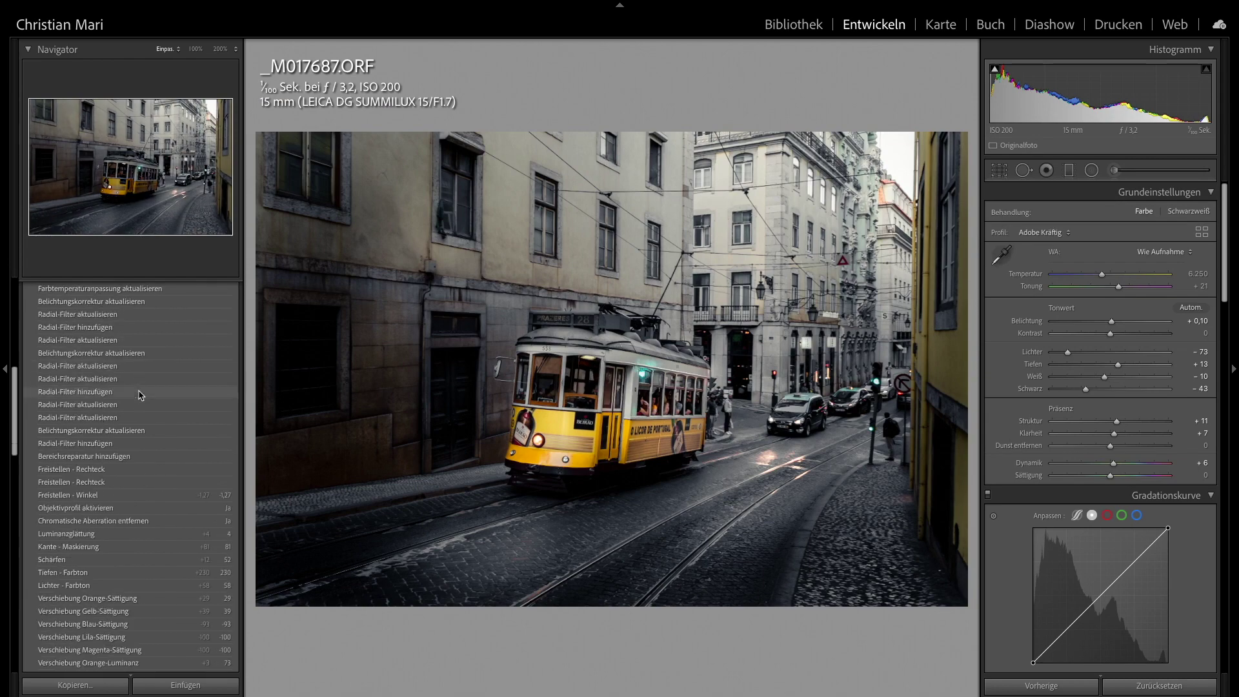
scroll(141, 401, down, 3)
scroll(142, 406, down, 3)
scroll(145, 426, down, 3)
scroll(153, 464, down, 2)
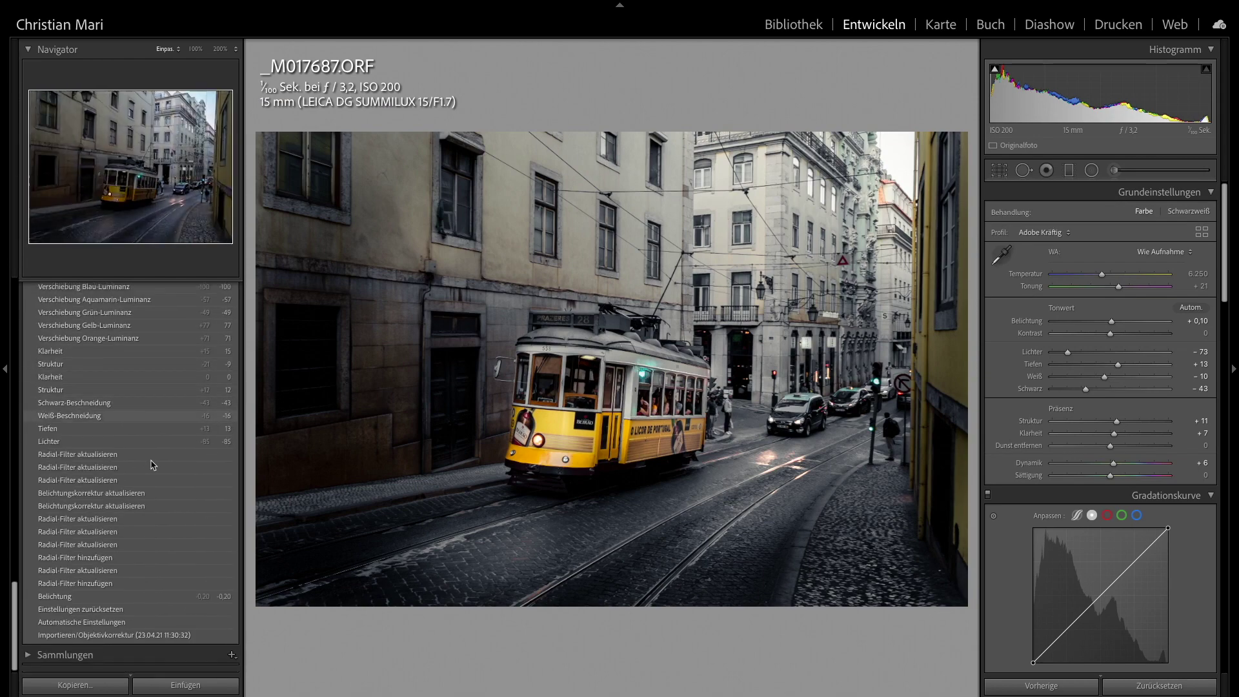
click(99, 638)
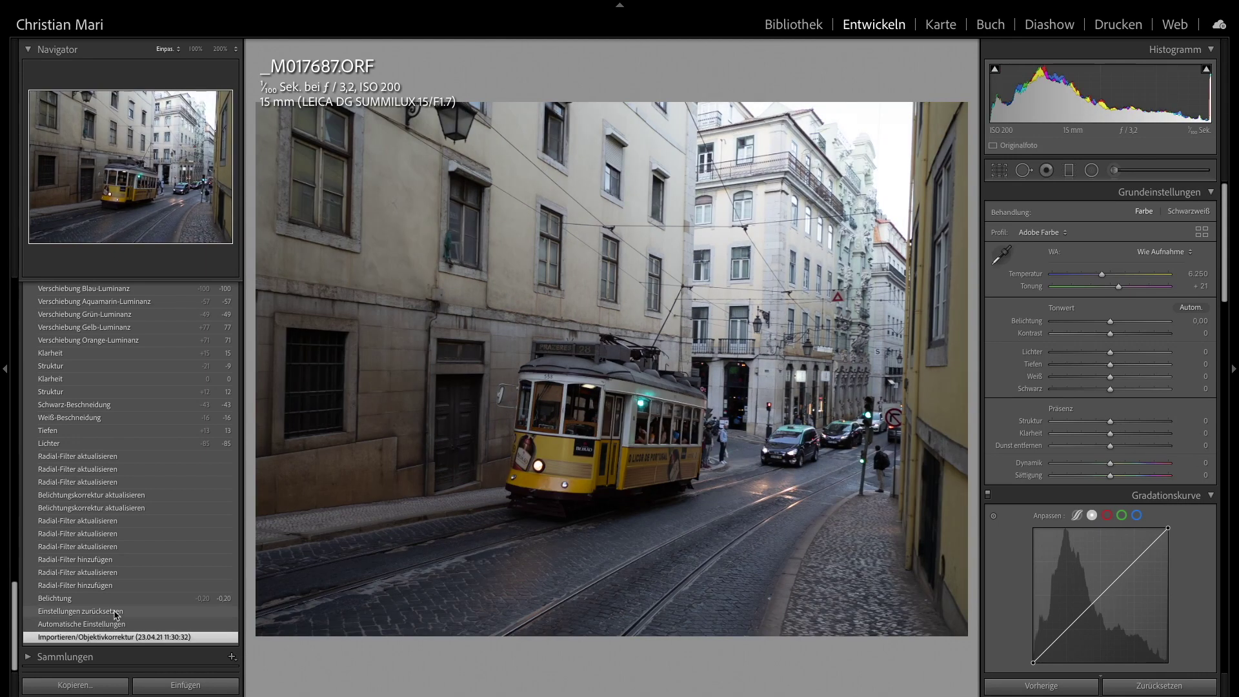
scroll(120, 610, up, 5)
scroll(126, 606, up, 5)
scroll(126, 606, up, 10)
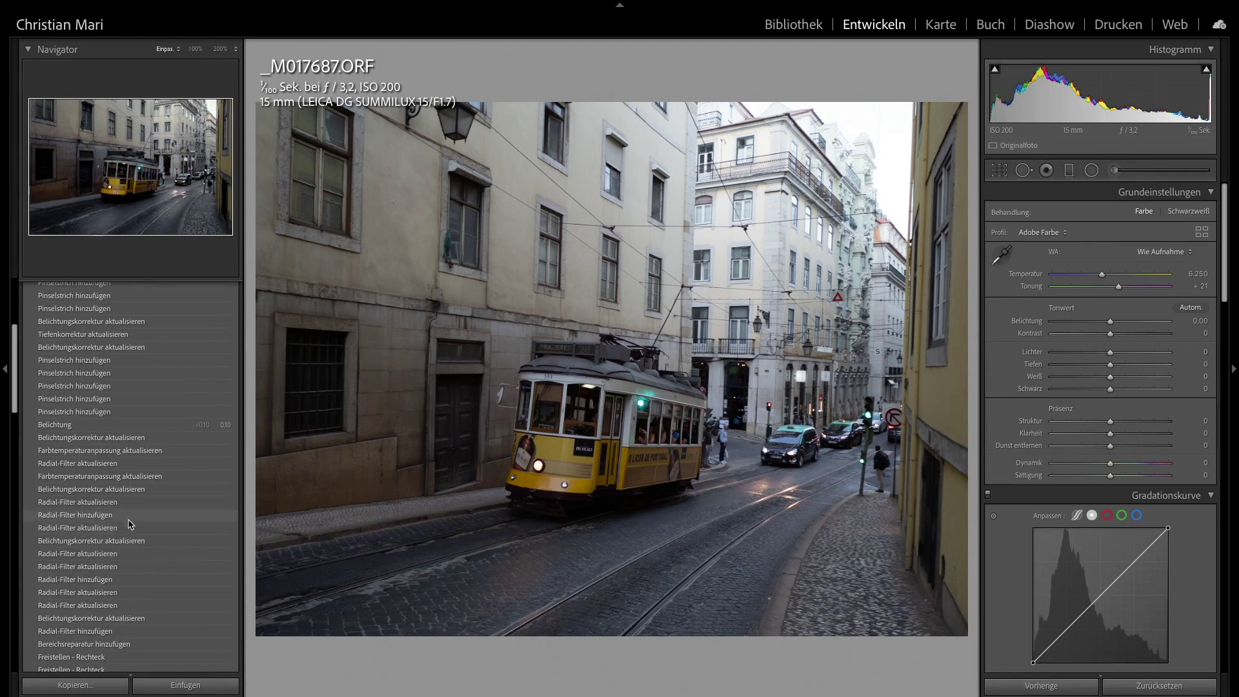
click(103, 349)
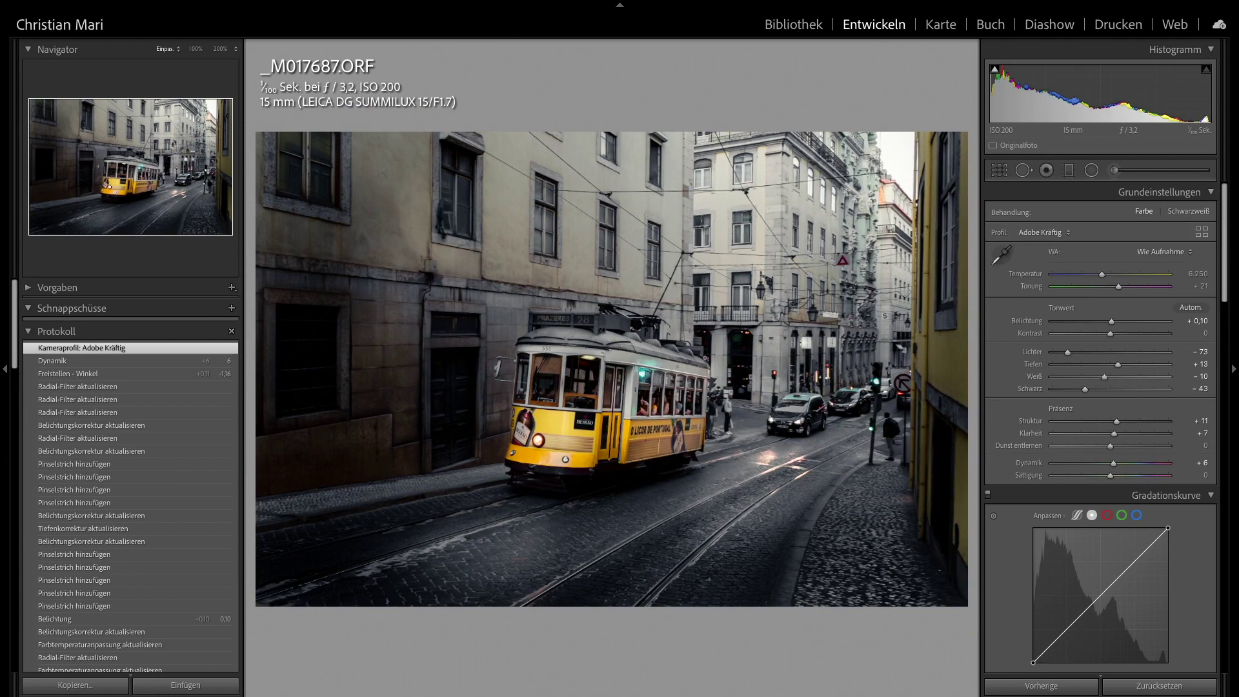
- Create a virtual copy, reset its develop settings, and view before/after side by side
right_click(30, 379)
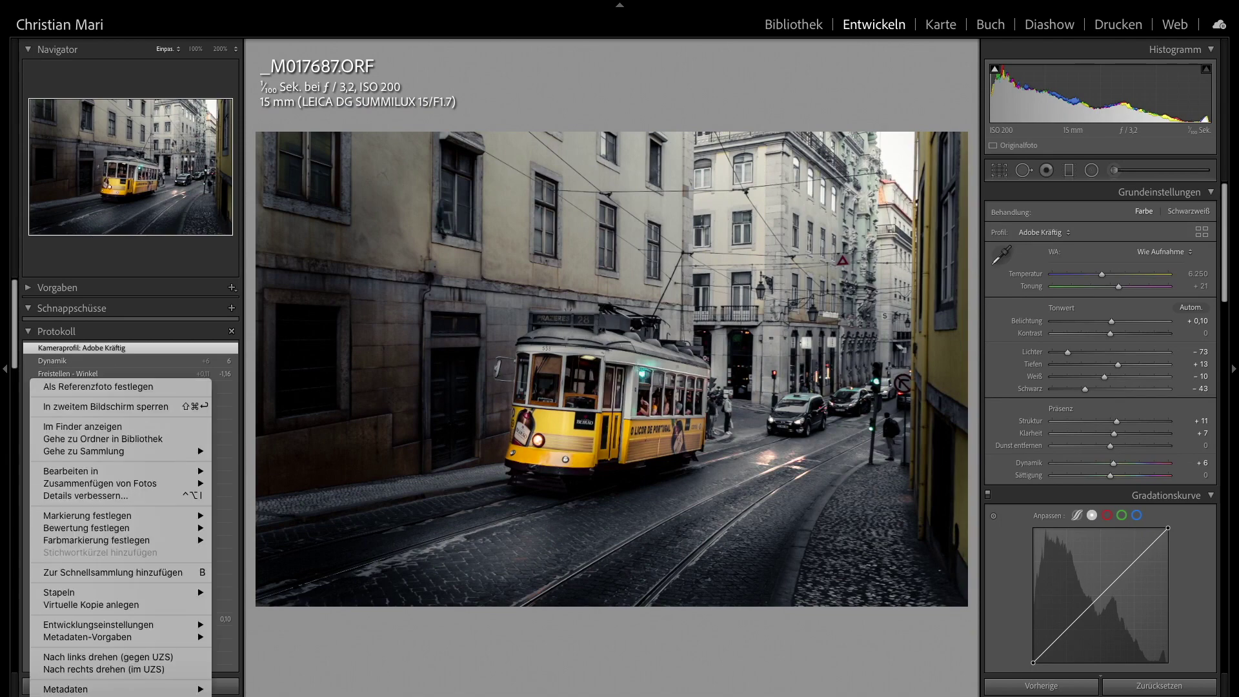
click(143, 607)
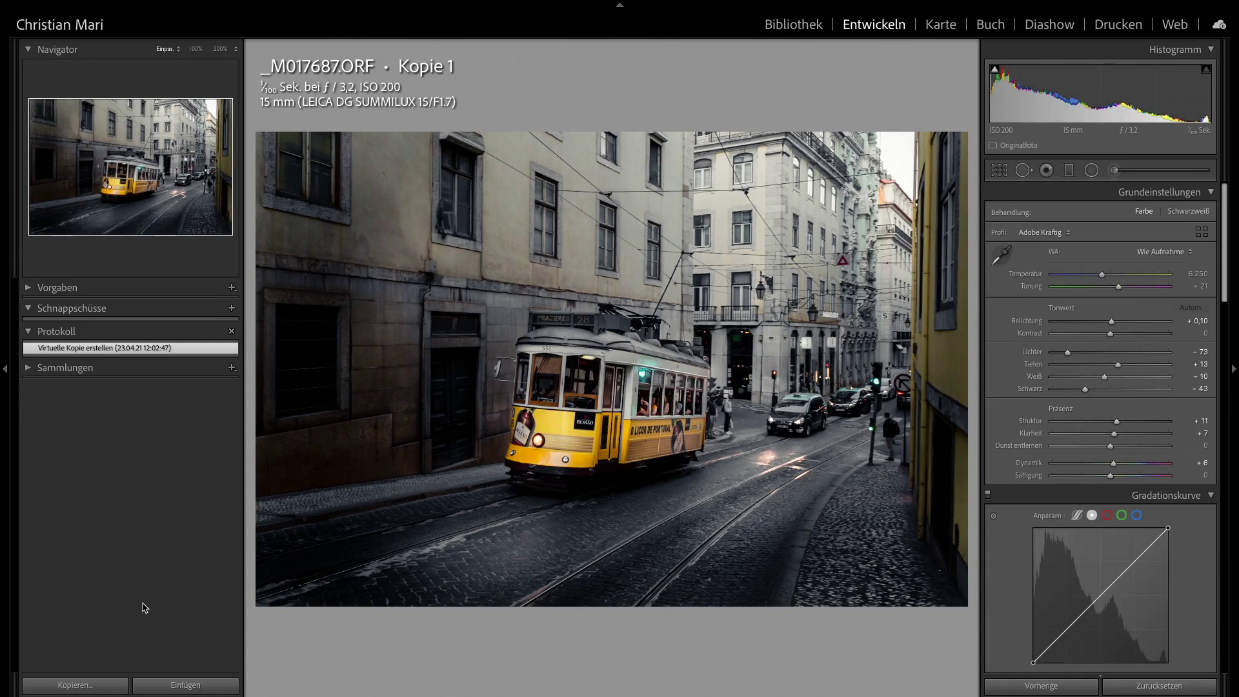
click(1147, 688)
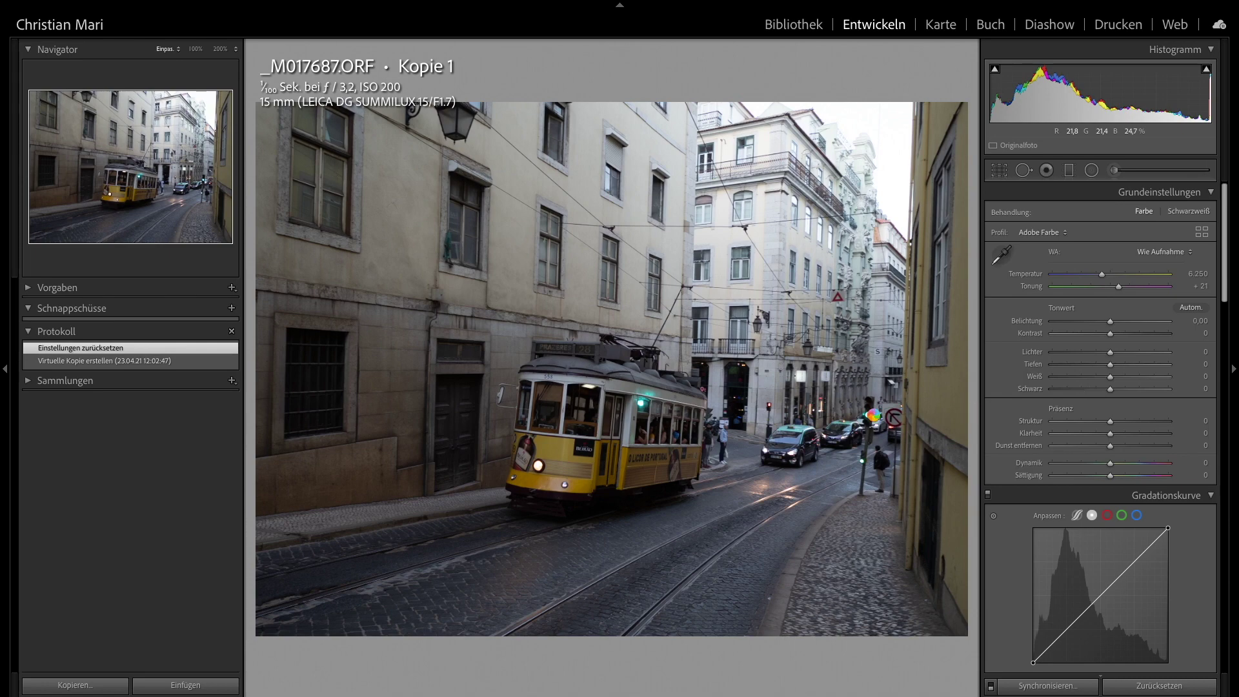
key(y)
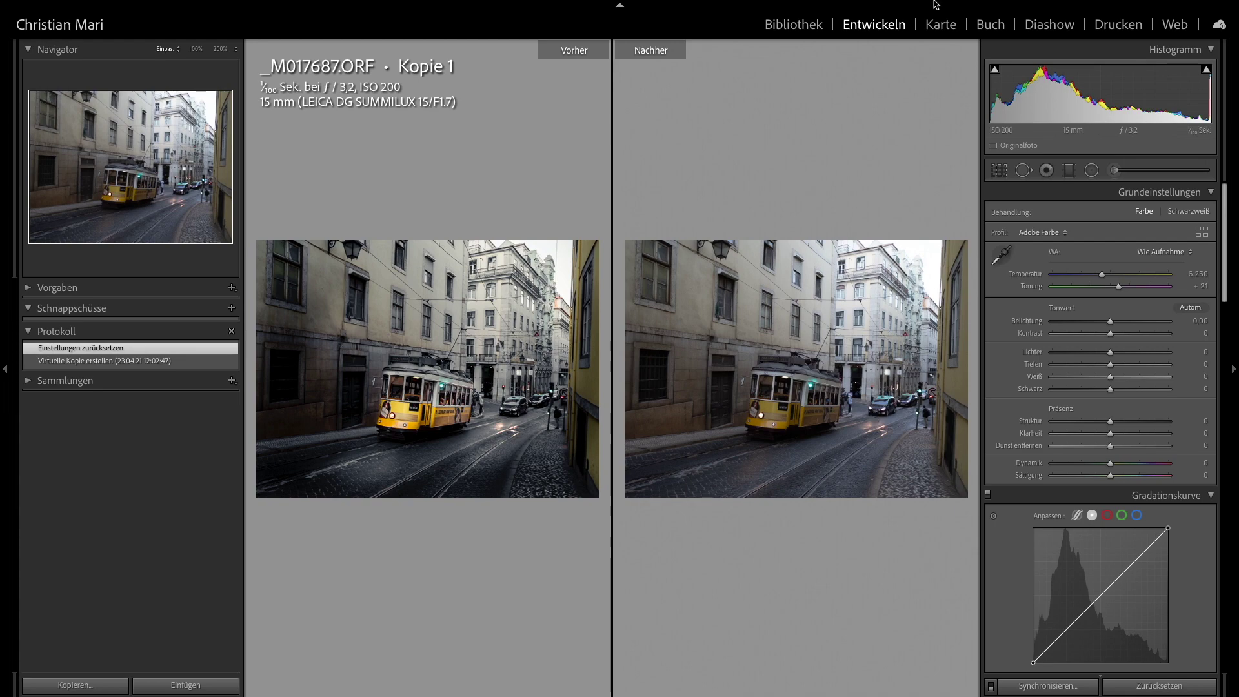
- Return to the fully edited original _M017687.ORF and compare it against its unedited before state
click(815, 25)
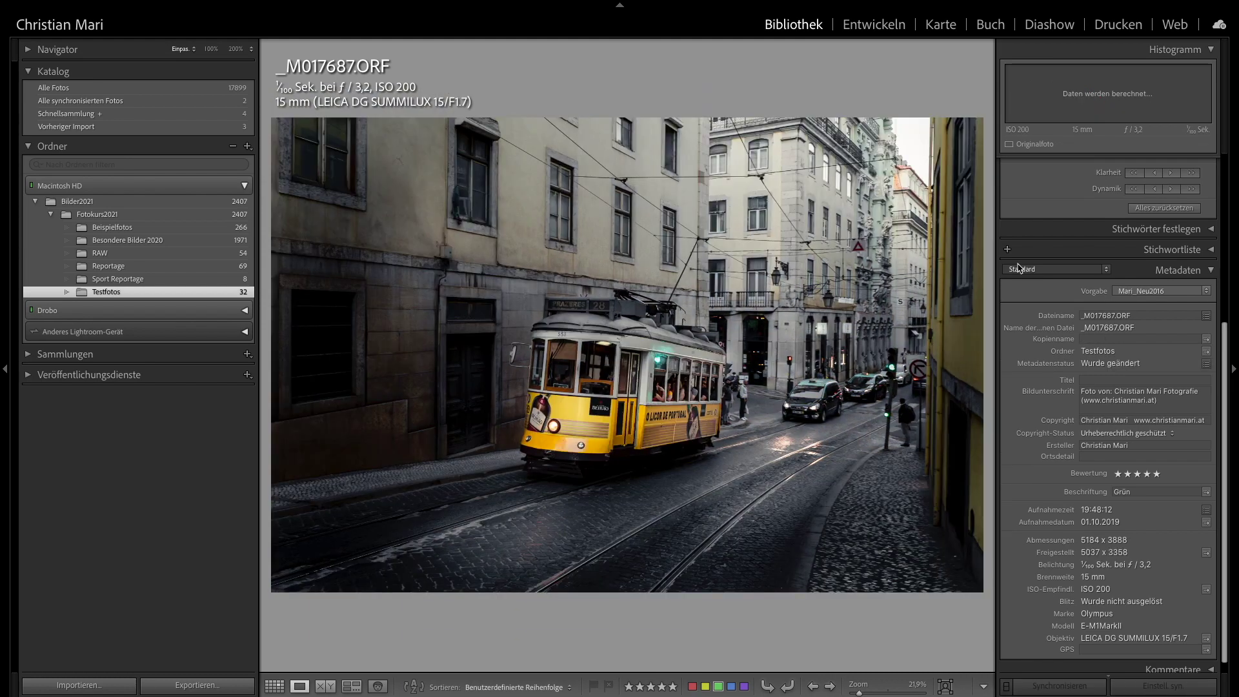
click(874, 25)
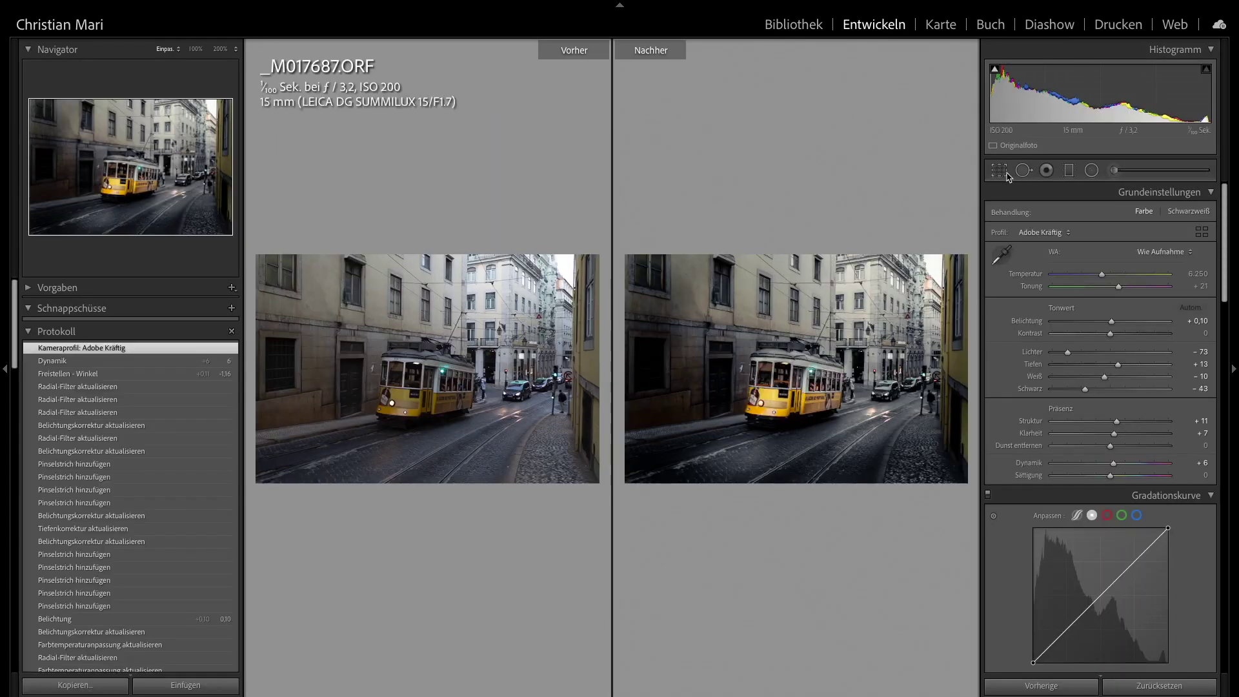